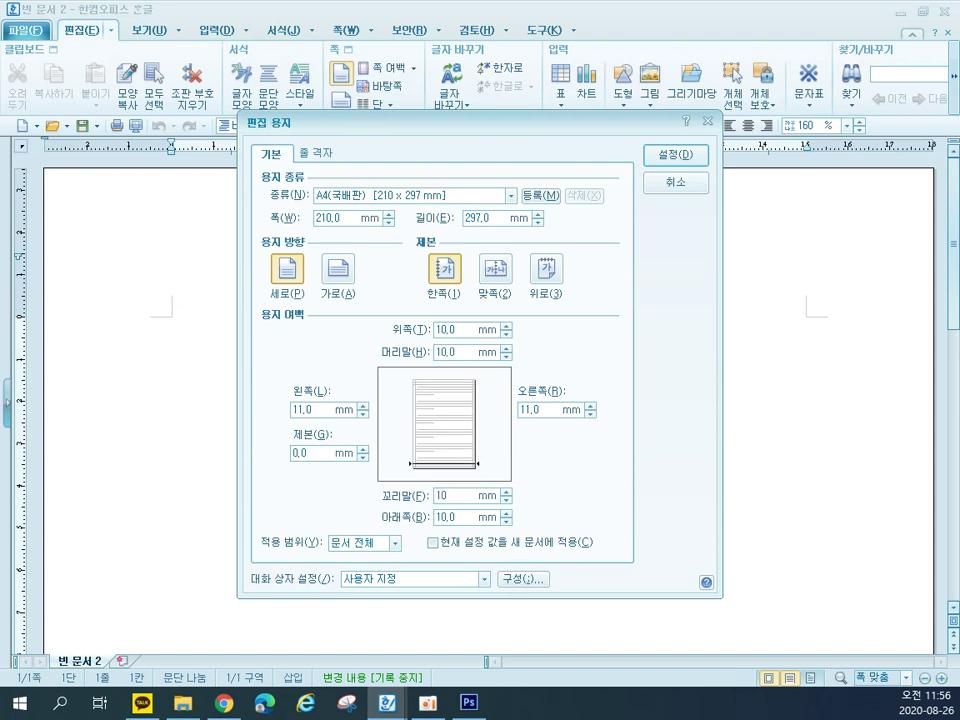
# - Set the footer margin to 10 mm in the page setup and apply the settings
pyautogui.write('10')
pyautogui.press('Return')
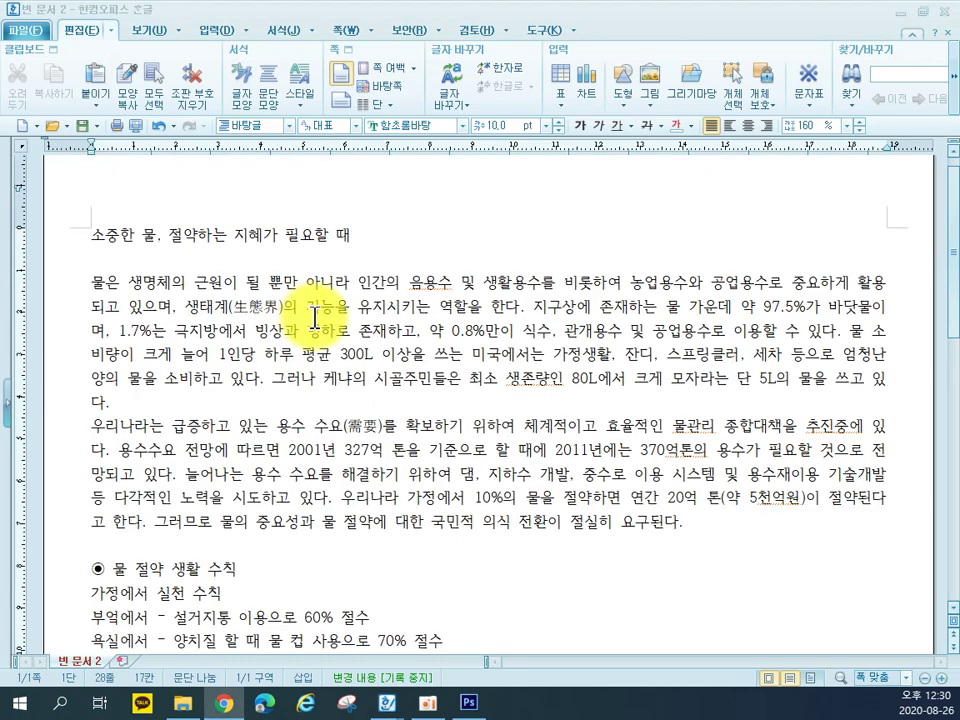
# - Format the title line in the 궁서 font at 20 pt, bold and centred
pyautogui.click(72, 245)
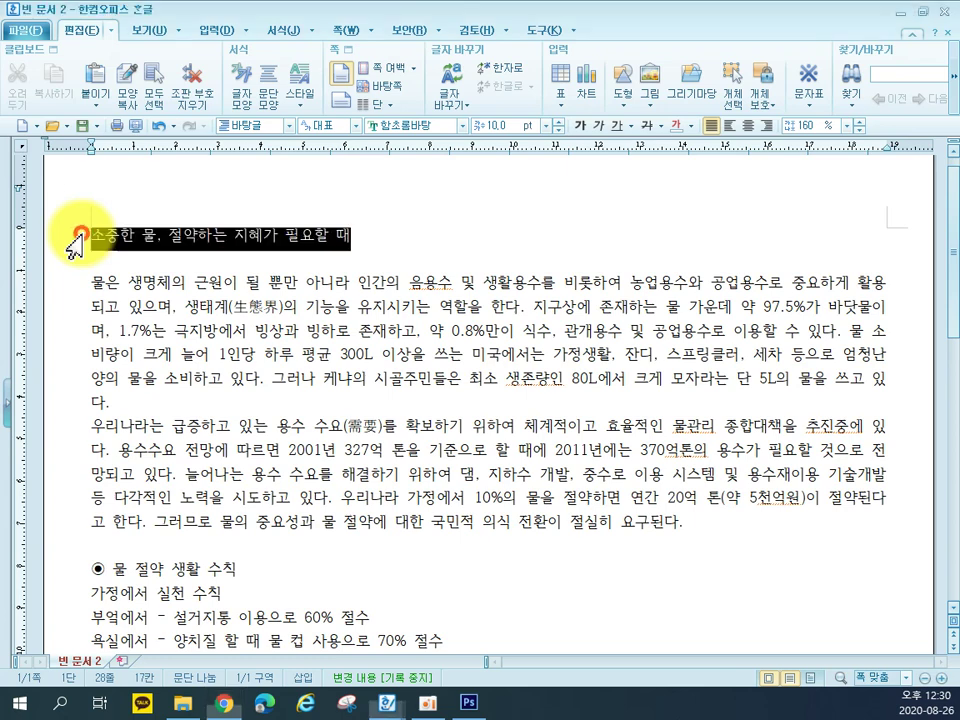
pyautogui.click(397, 126)
pyautogui.write('ㄱ')
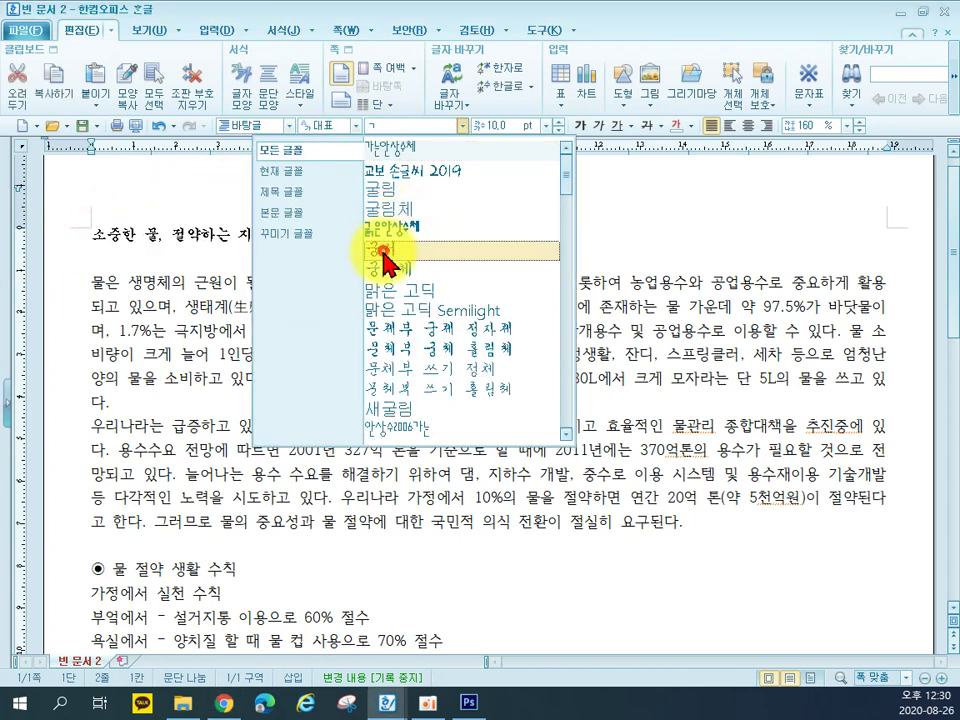
pyautogui.click(386, 262)
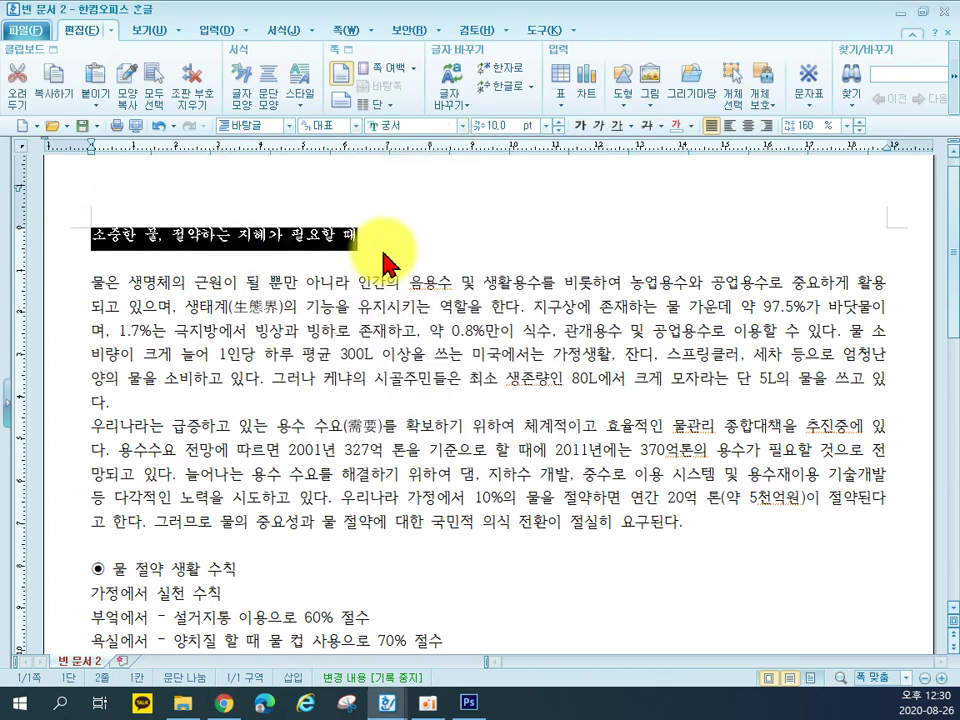
pyautogui.click(508, 126)
pyautogui.write('20')
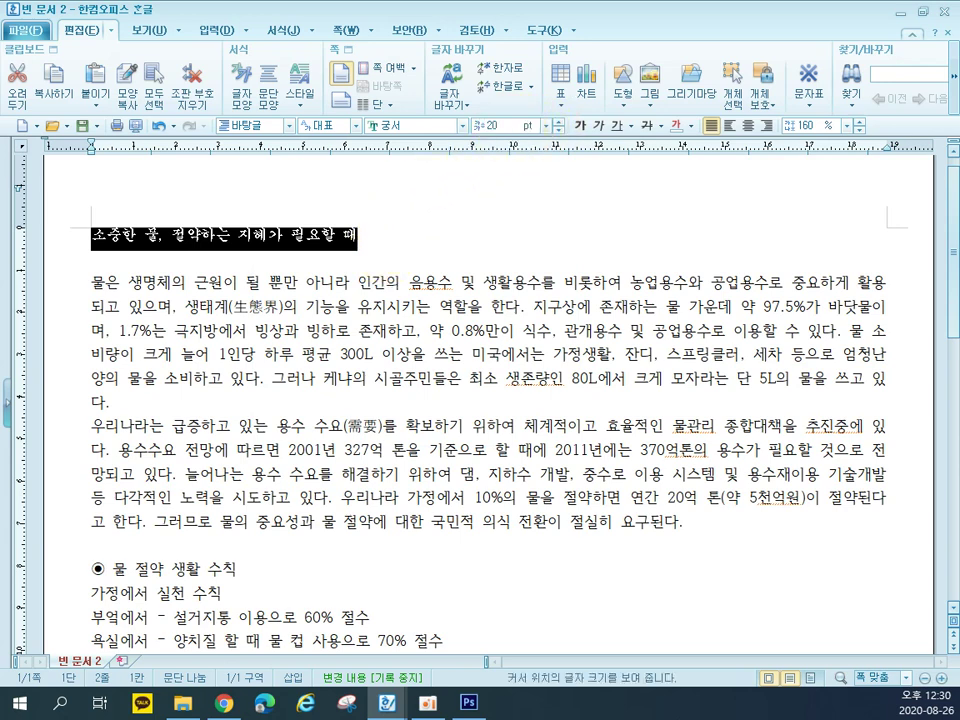
pyautogui.press('Return')
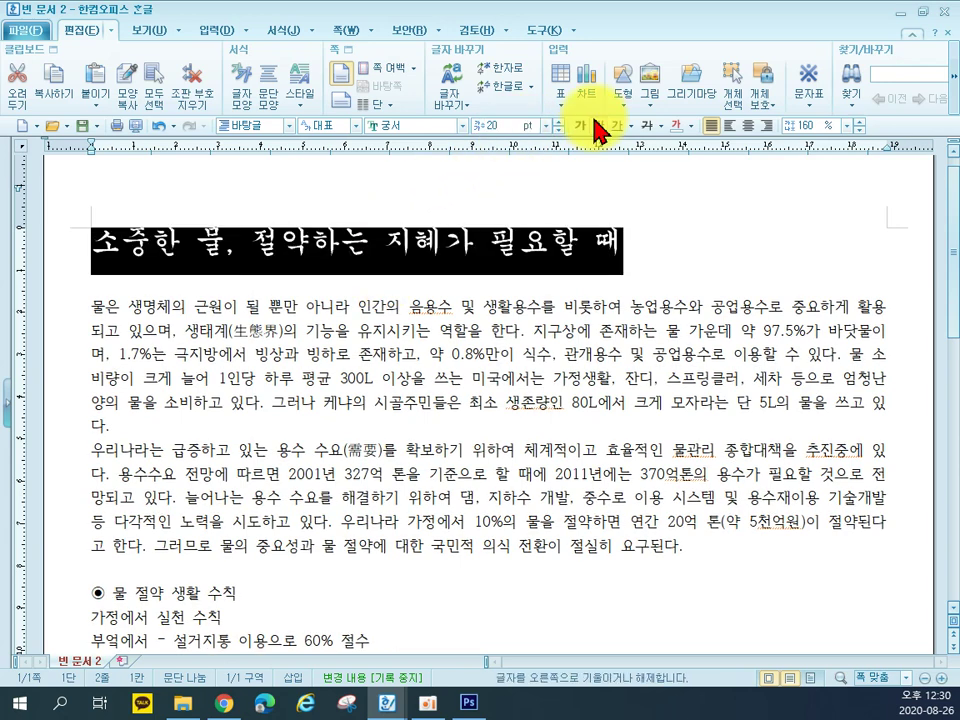
pyautogui.click(747, 125)
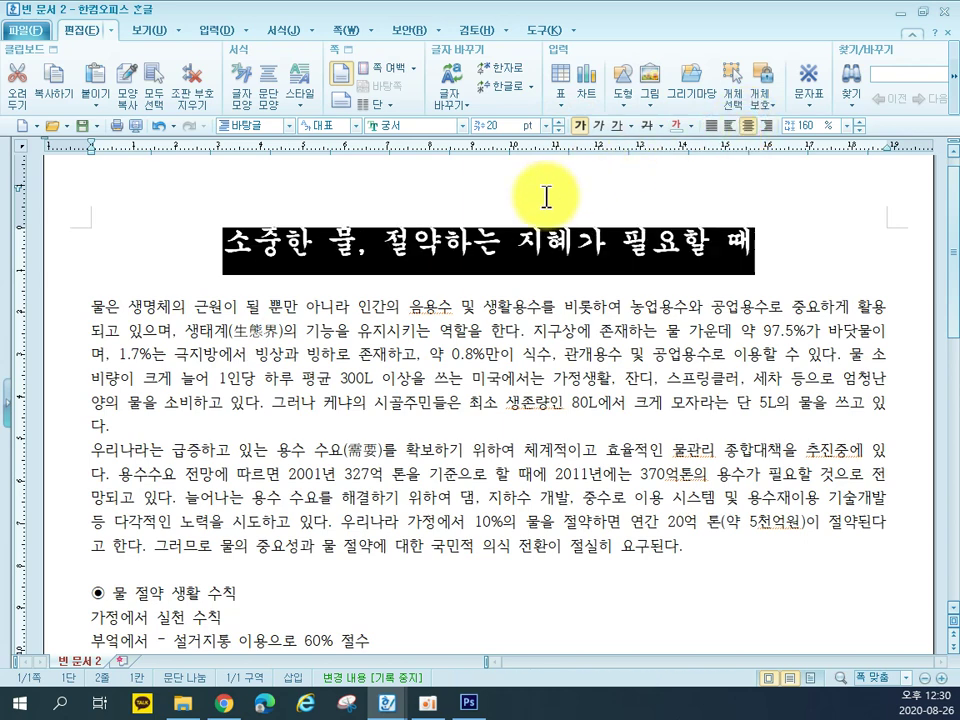
# - Insert a bookmark named "수자" in front of the title's first character
pyautogui.click(224, 258)
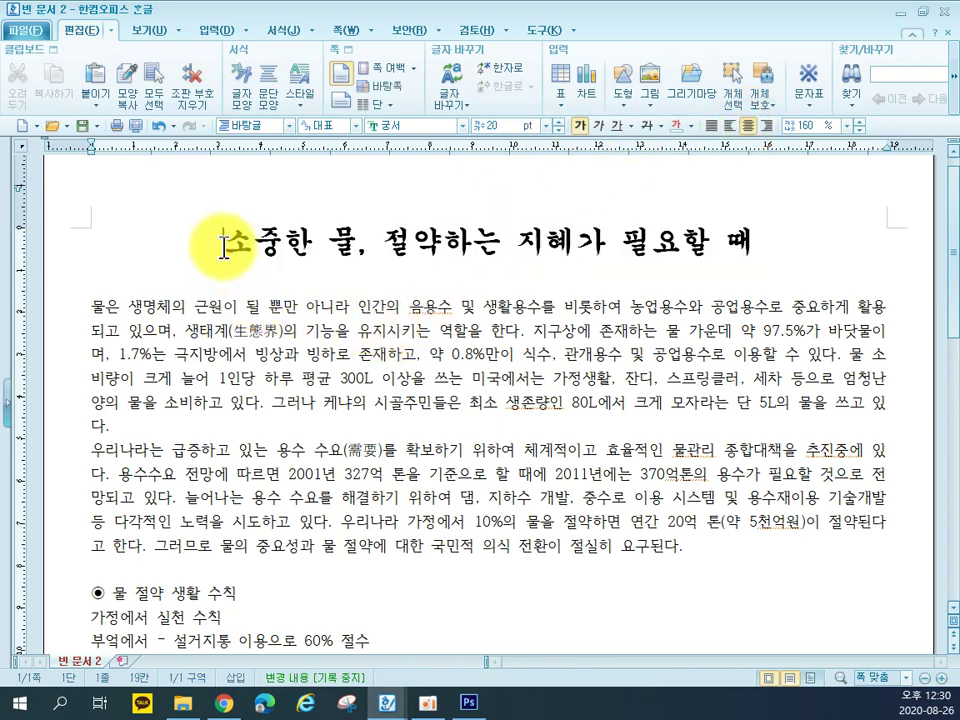
pyautogui.click(216, 31)
pyautogui.click(655, 88)
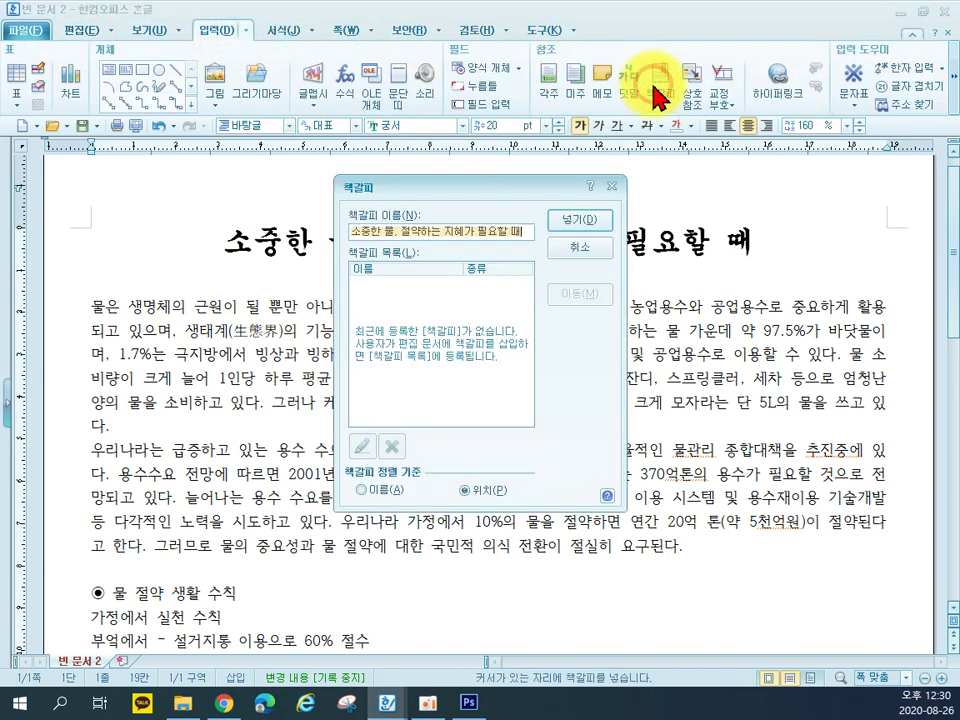
pyautogui.write('수자')
pyautogui.click(553, 229)
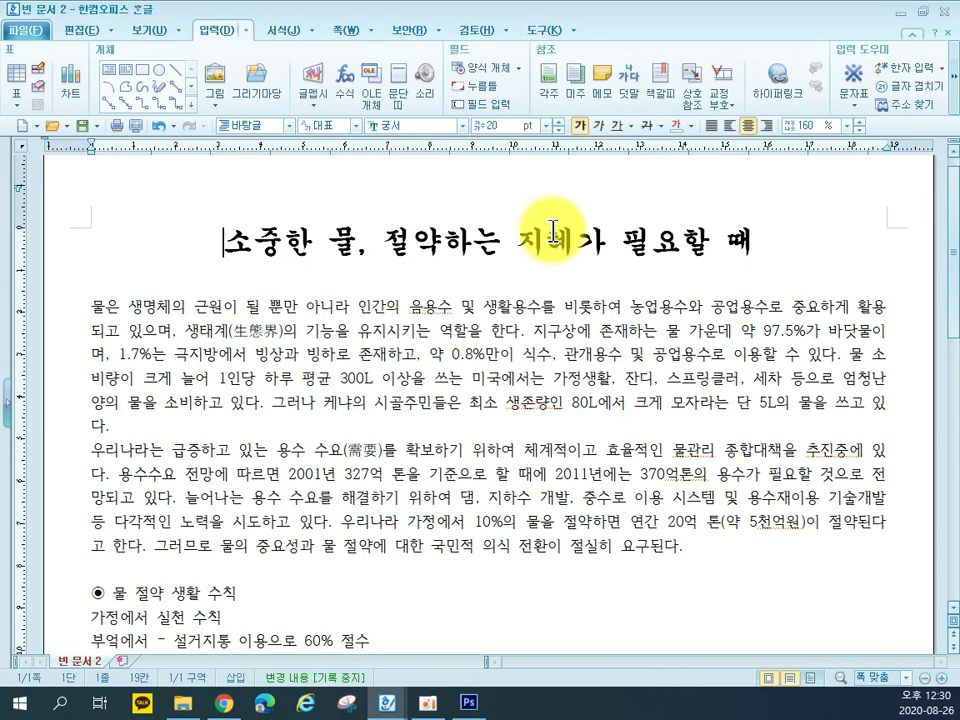
# - Add the ruby text (덧말) "생명체의 근원! 물!" above the whole title
pyautogui.moveTo(223, 253); pyautogui.dragTo(748, 251)
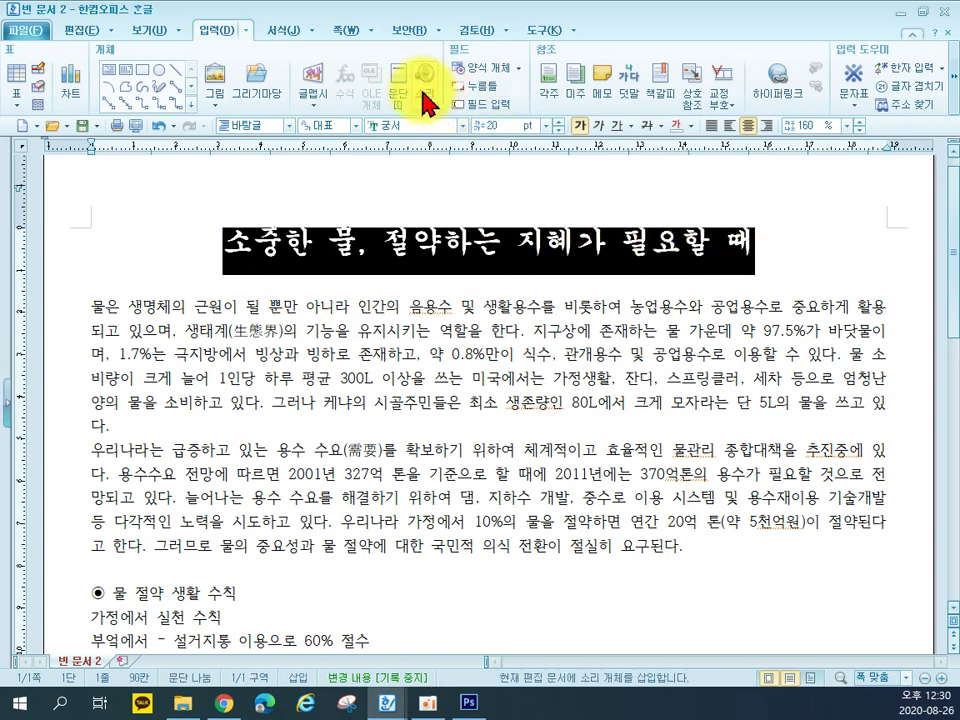
pyautogui.click(630, 92)
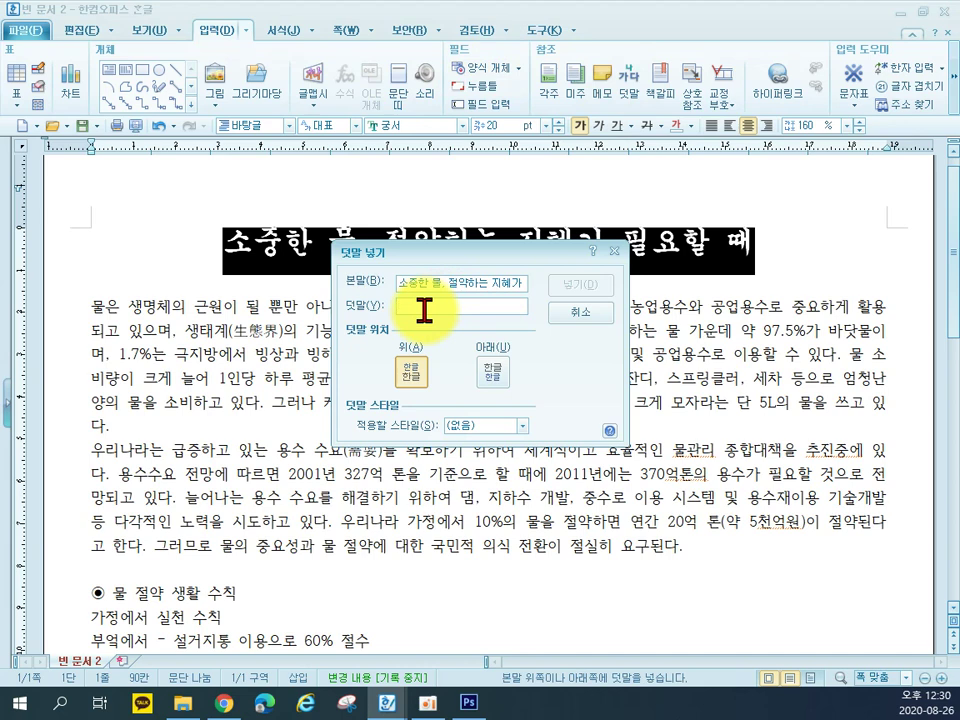
pyautogui.write('생명체의 근원 물!')
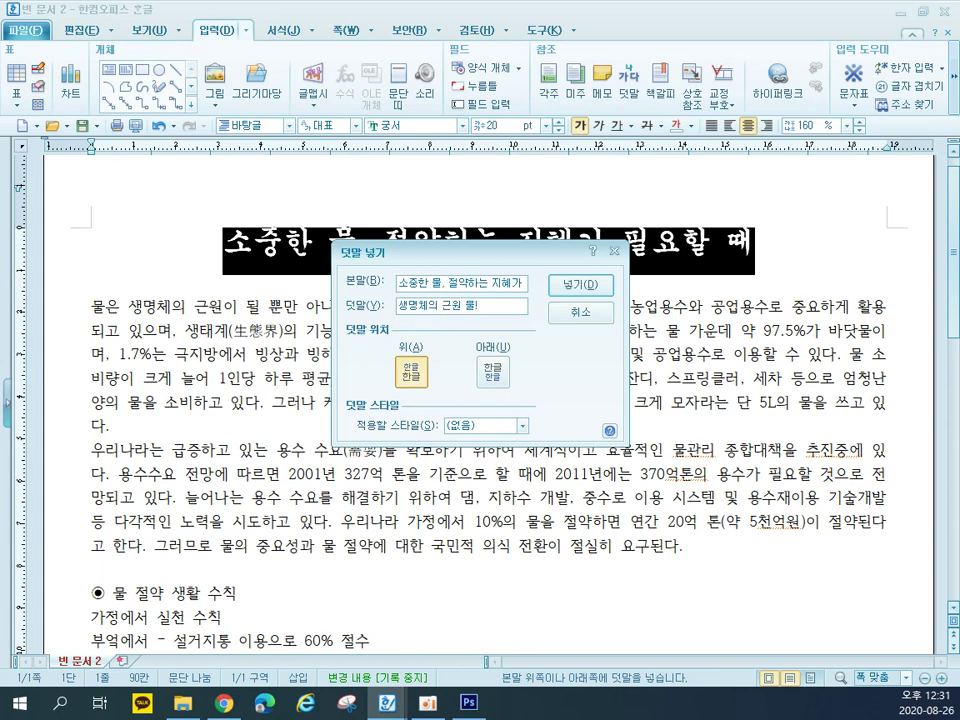
pyautogui.click(555, 284)
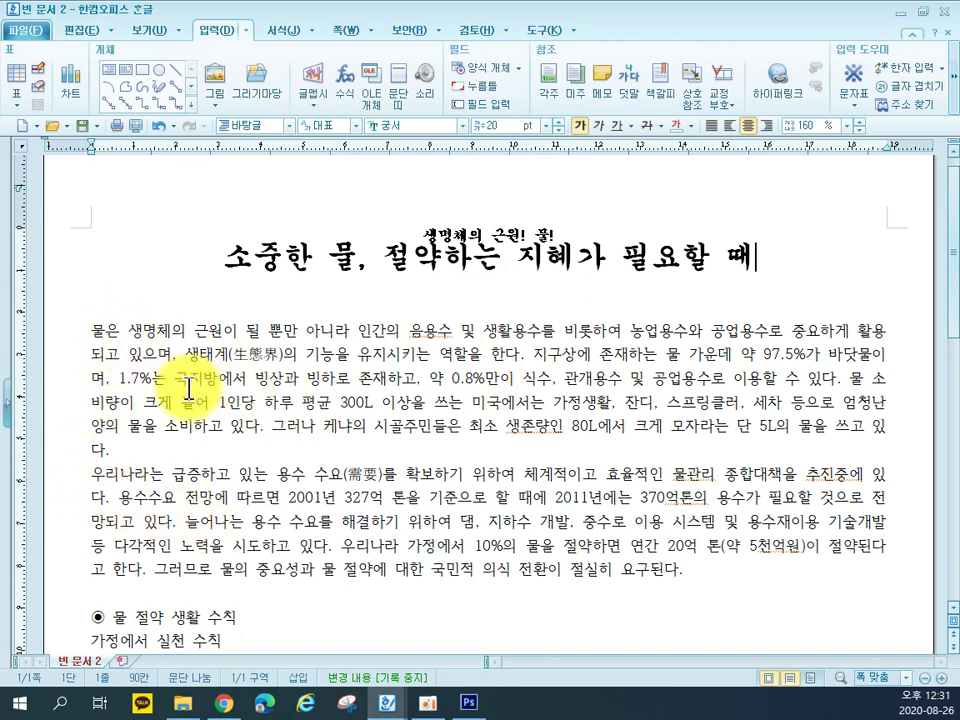
# - Decorate the first body paragraph with a two-line drop cap in 돋움 with a yellow background
pyautogui.moveTo(70, 345); pyautogui.dragTo(47, 450)
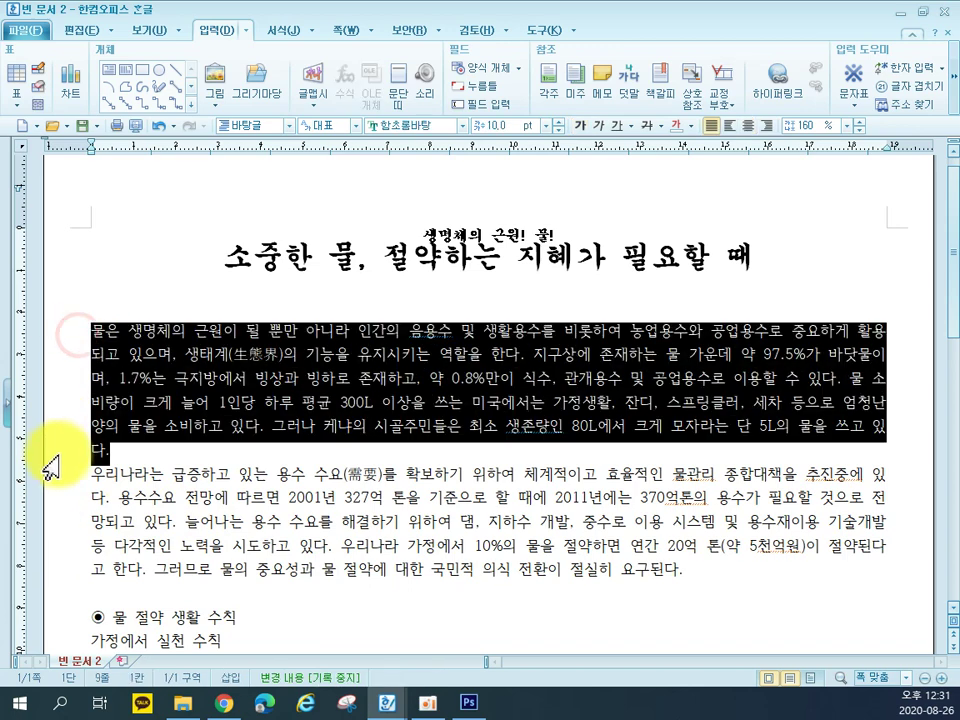
pyautogui.click(200, 354)
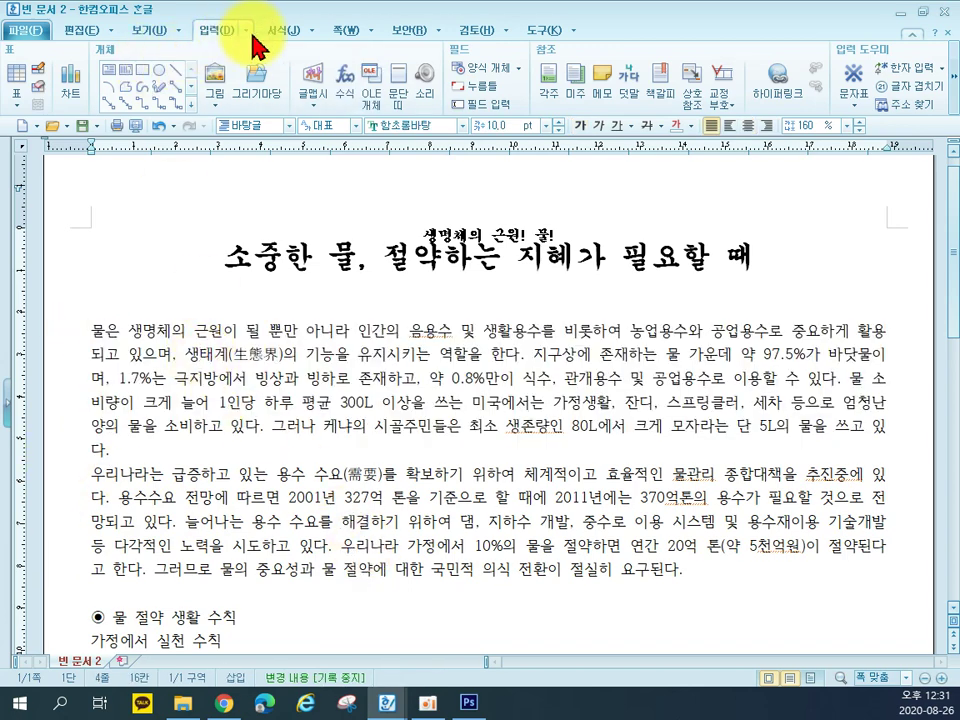
pyautogui.click(312, 29)
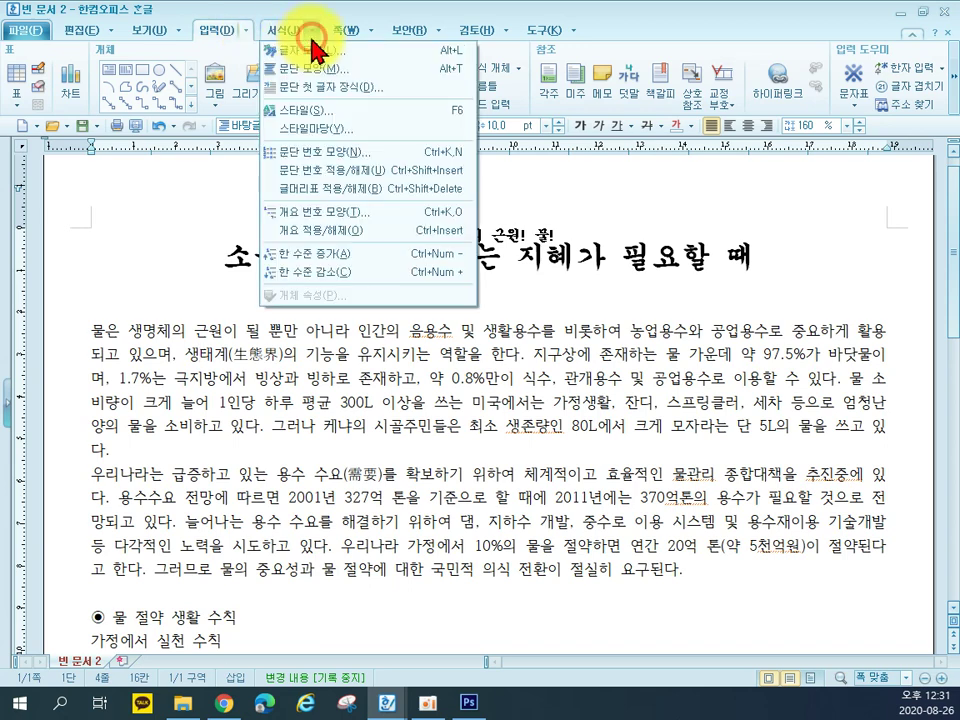
pyautogui.click(303, 92)
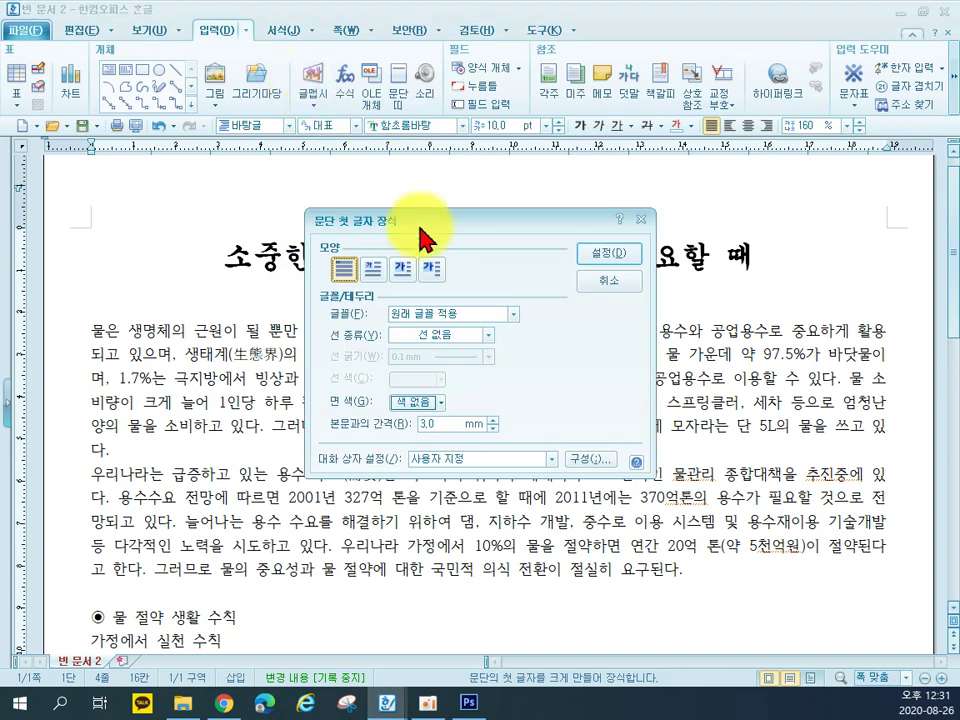
pyautogui.click(376, 274)
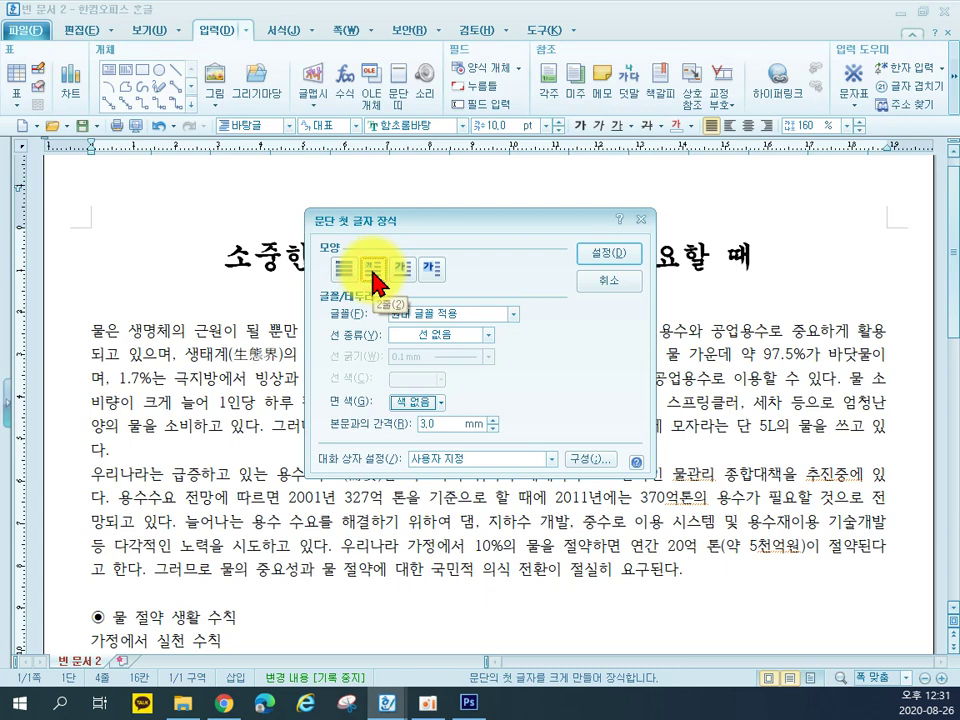
pyautogui.click(456, 316)
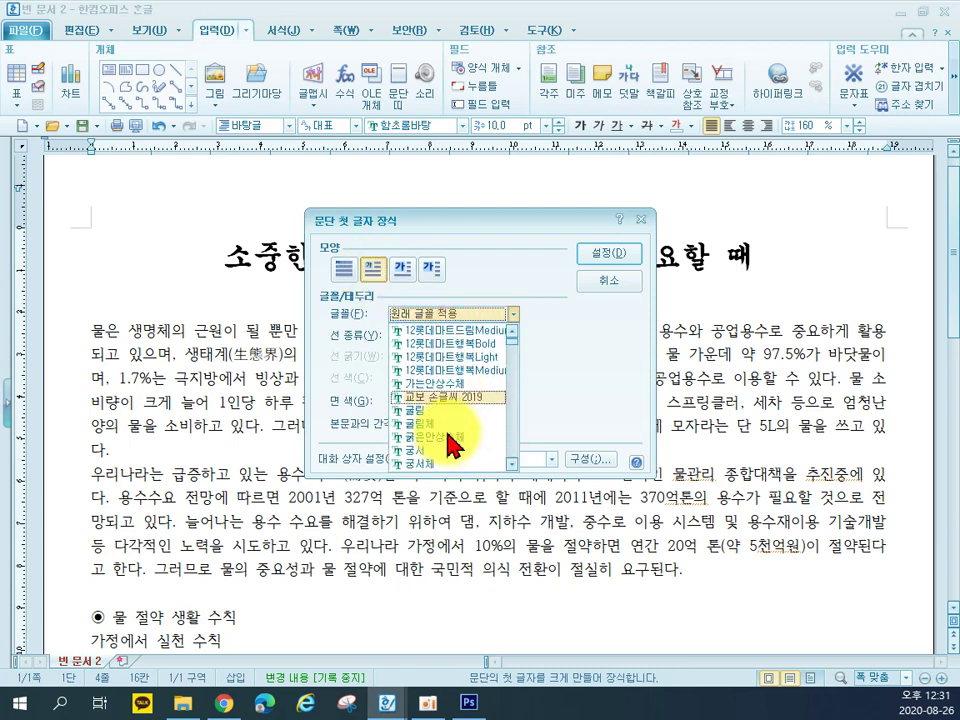
pyautogui.scroll(-5, 445, 420)
pyautogui.click(439, 392)
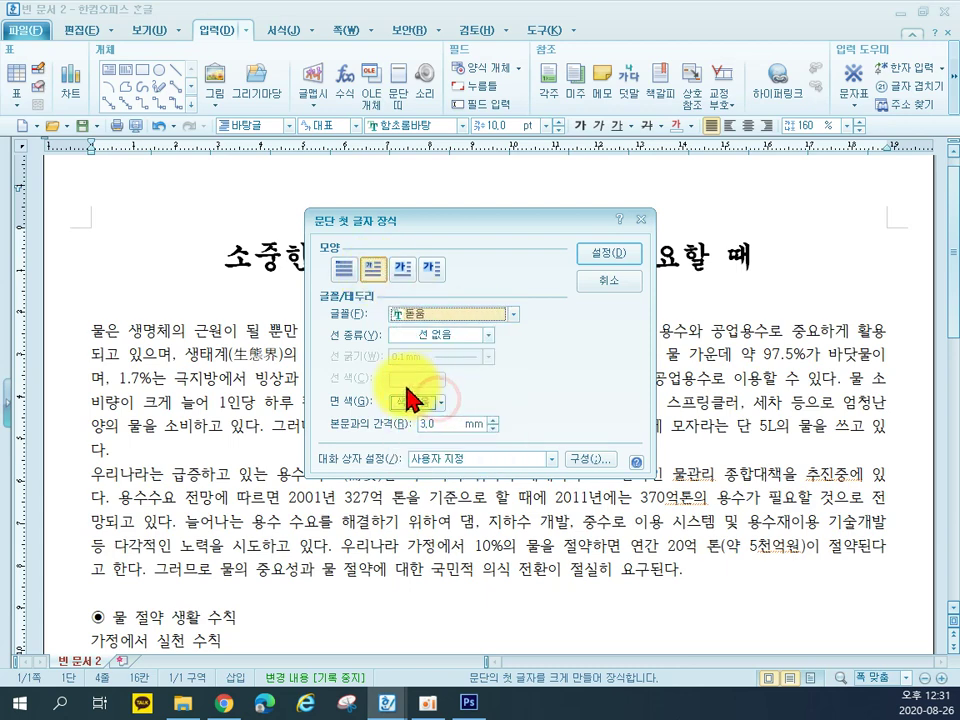
pyautogui.click(410, 400)
pyautogui.click(441, 458)
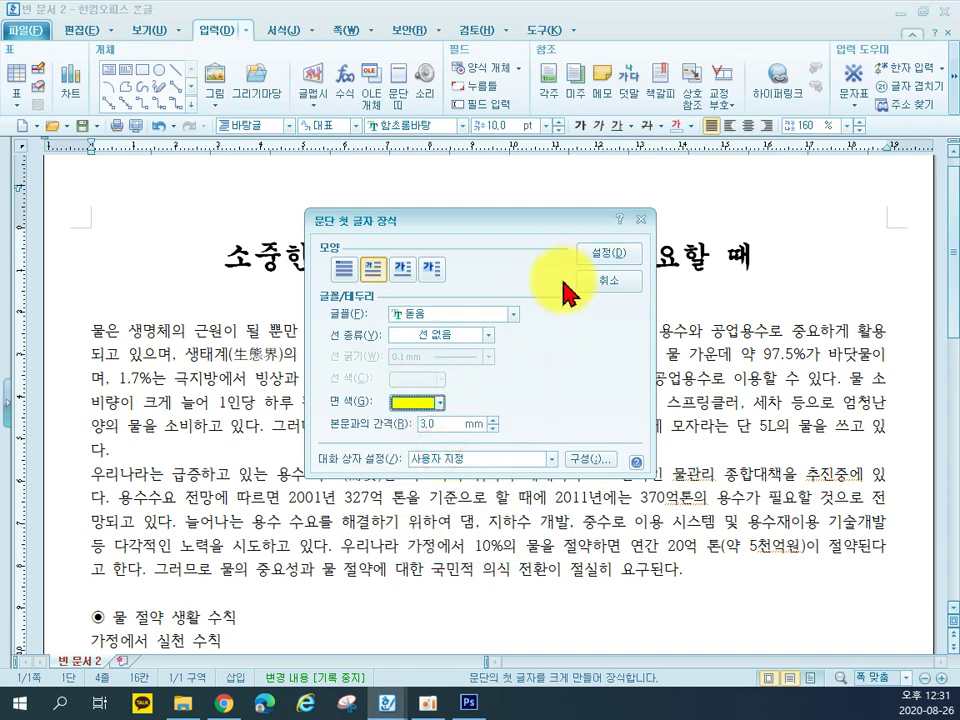
pyautogui.click(603, 256)
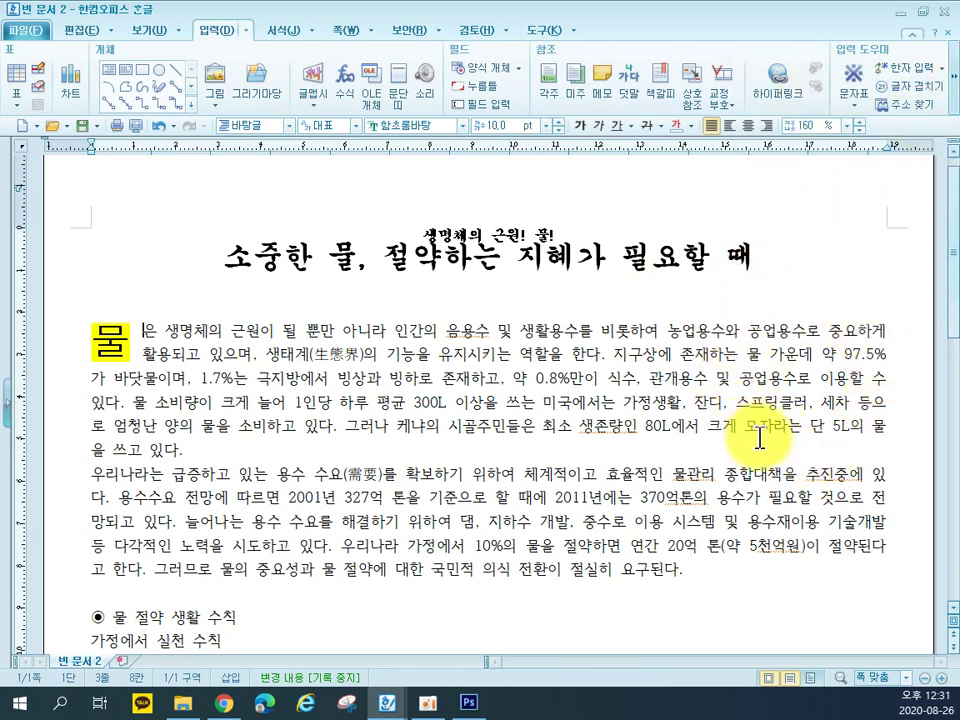
# - Insert 그림4 from the ITQ Picture folder into the right side of the body text, about 45 × 58 mm
pyautogui.click(214, 84)
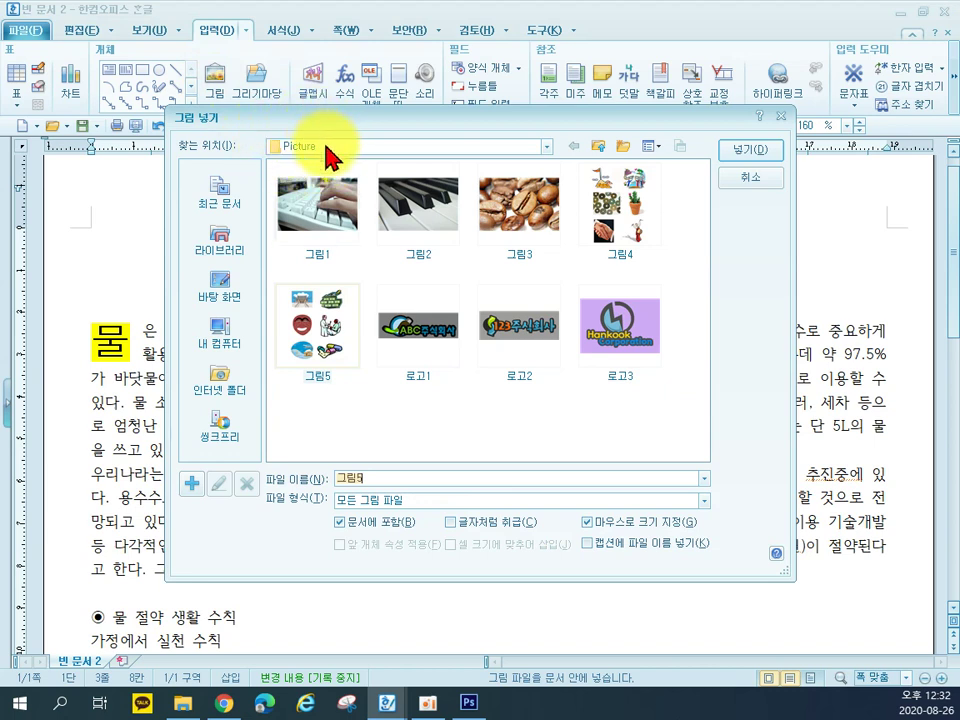
pyautogui.click(221, 242)
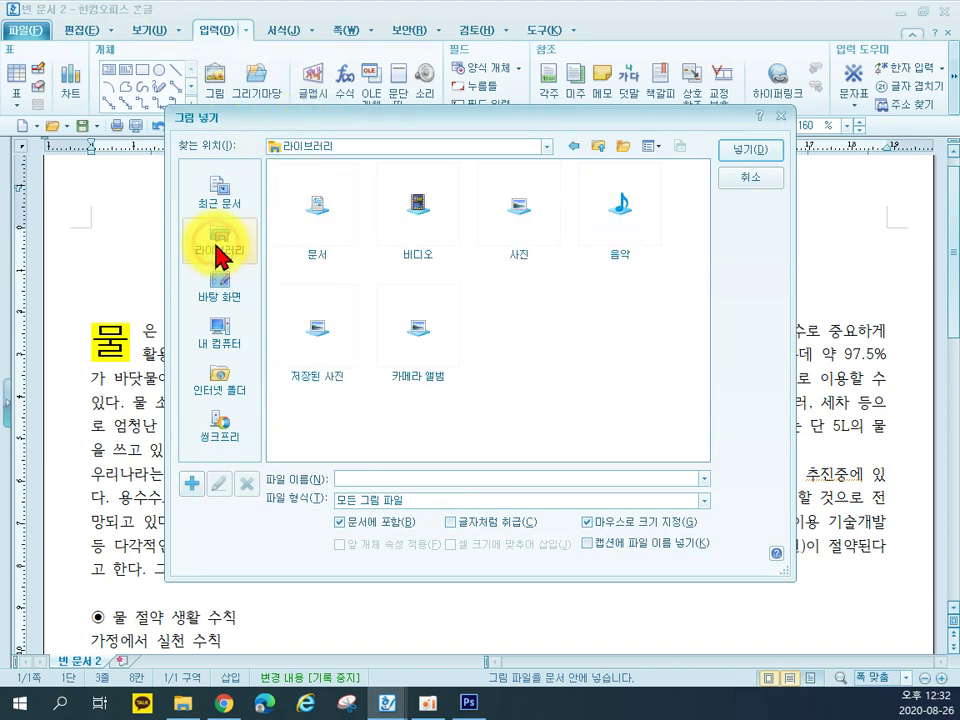
pyautogui.doubleClick(325, 240)
pyautogui.click(500, 345)
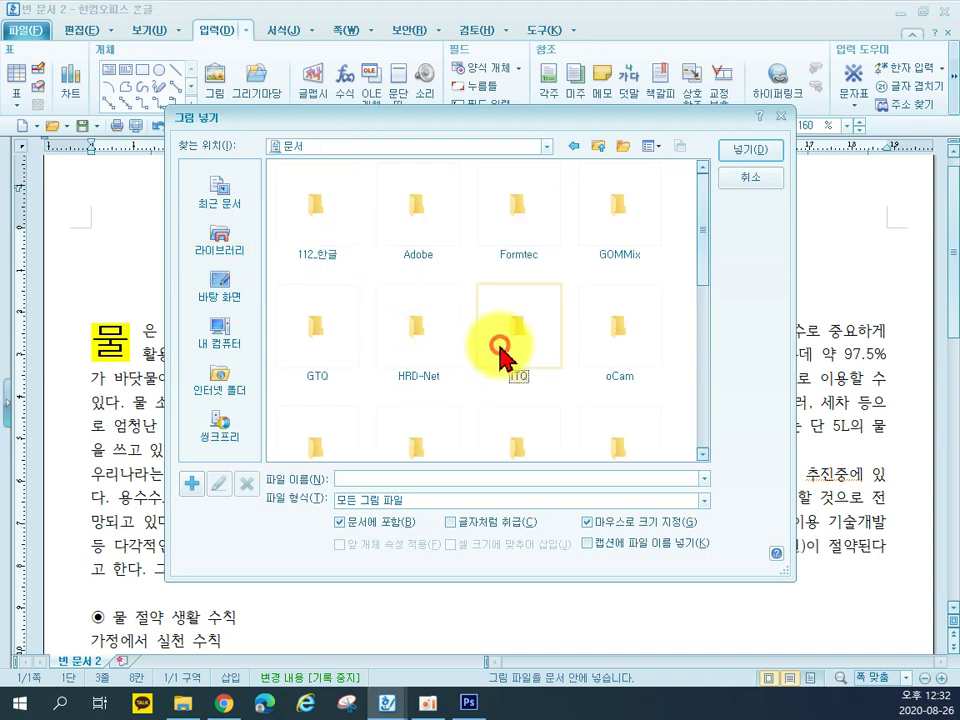
pyautogui.doubleClick(500, 345)
pyautogui.doubleClick(320, 225)
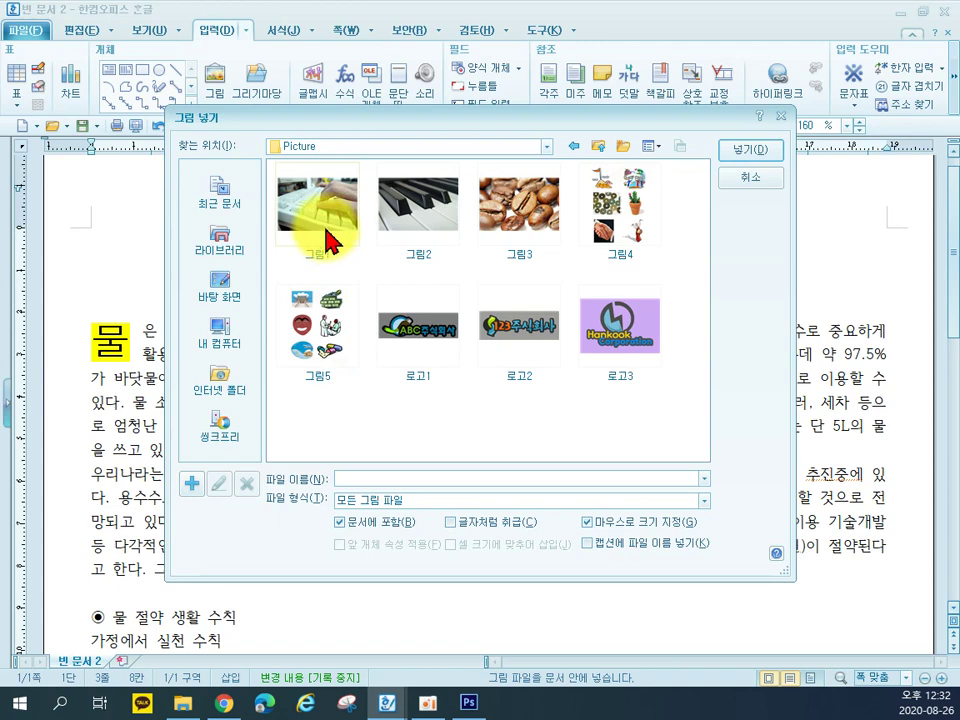
pyautogui.click(620, 238)
pyautogui.click(745, 155)
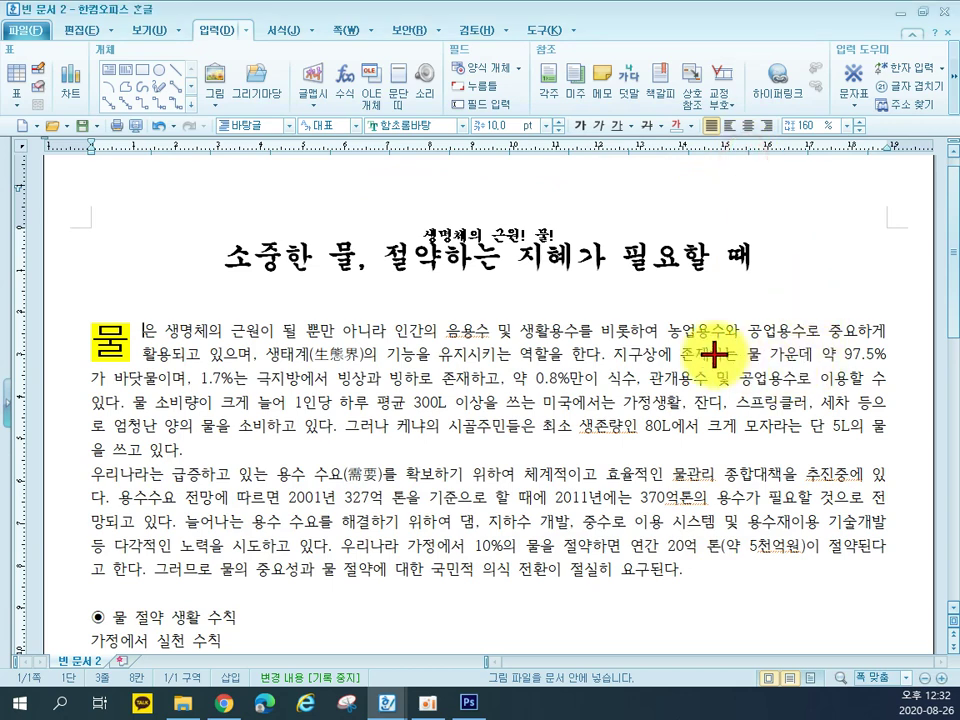
pyautogui.moveTo(707, 364); pyautogui.dragTo(825, 467)
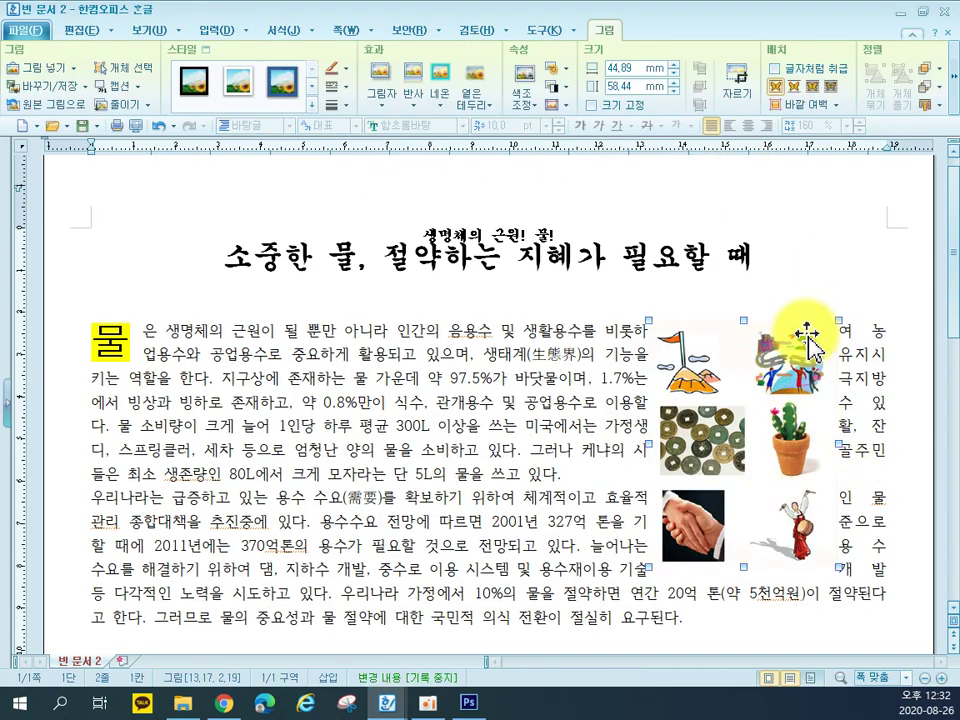
# - Crop the inserted picture to its upper-right illustration of people and roads, about 21 × 20 mm
pyautogui.click(737, 80)
pyautogui.moveTo(645, 440); pyautogui.dragTo(748, 442)
pyautogui.moveTo(793, 562); pyautogui.dragTo(795, 390)
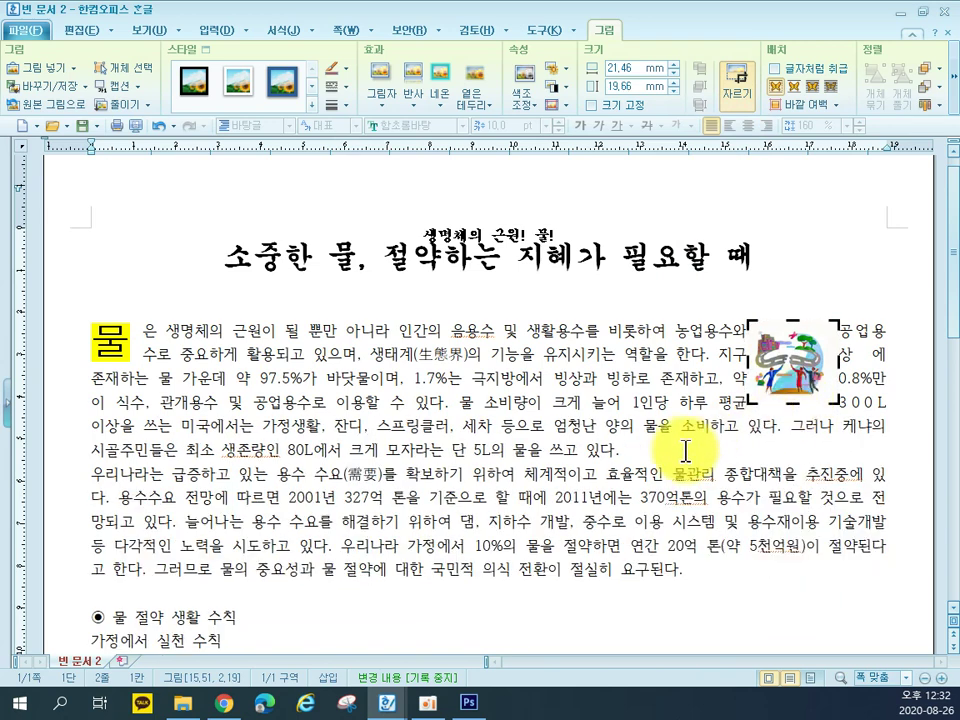
# - Set the cropped picture's width to 40 mm and height to 35 mm, and lock its size
pyautogui.doubleClick(795, 386)
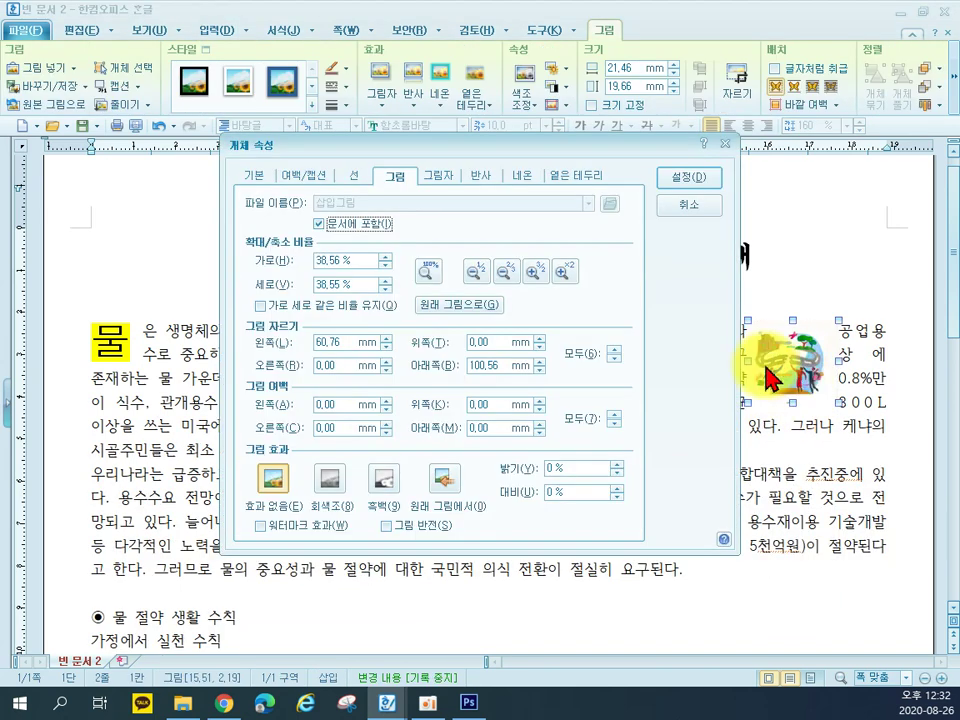
pyautogui.click(254, 175)
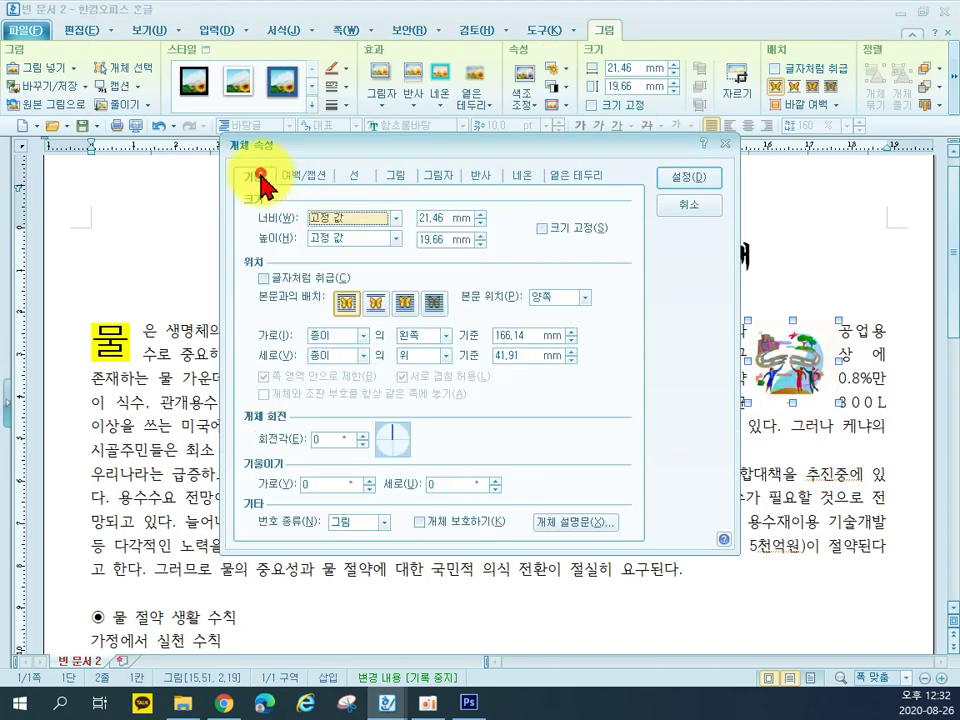
pyautogui.click(428, 217)
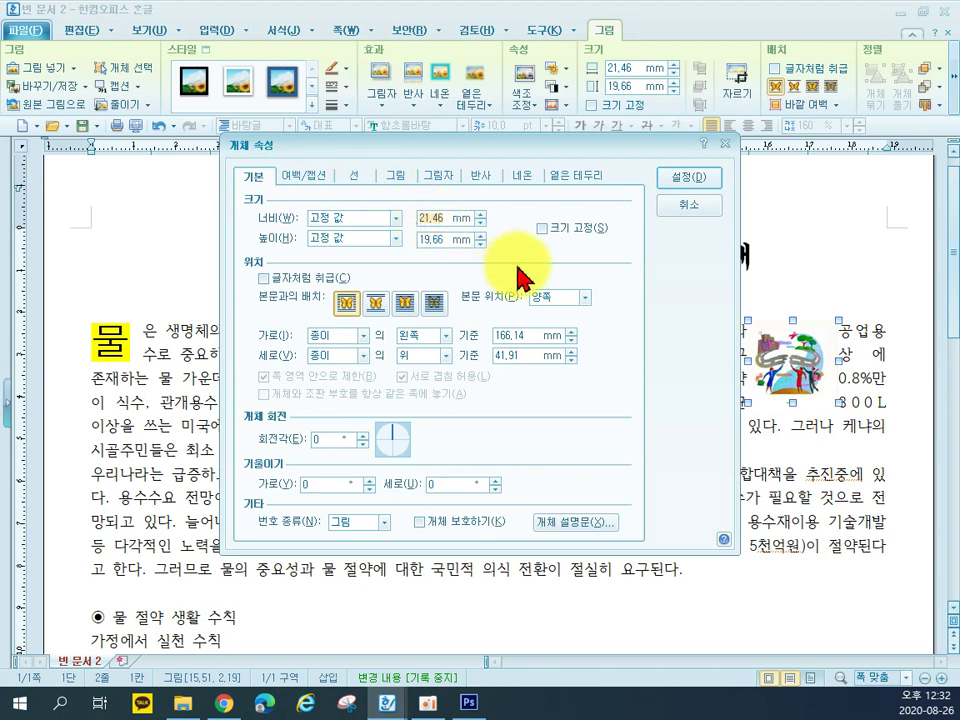
pyautogui.write('4')
pyautogui.press('Tab')
pyautogui.press('Tab')
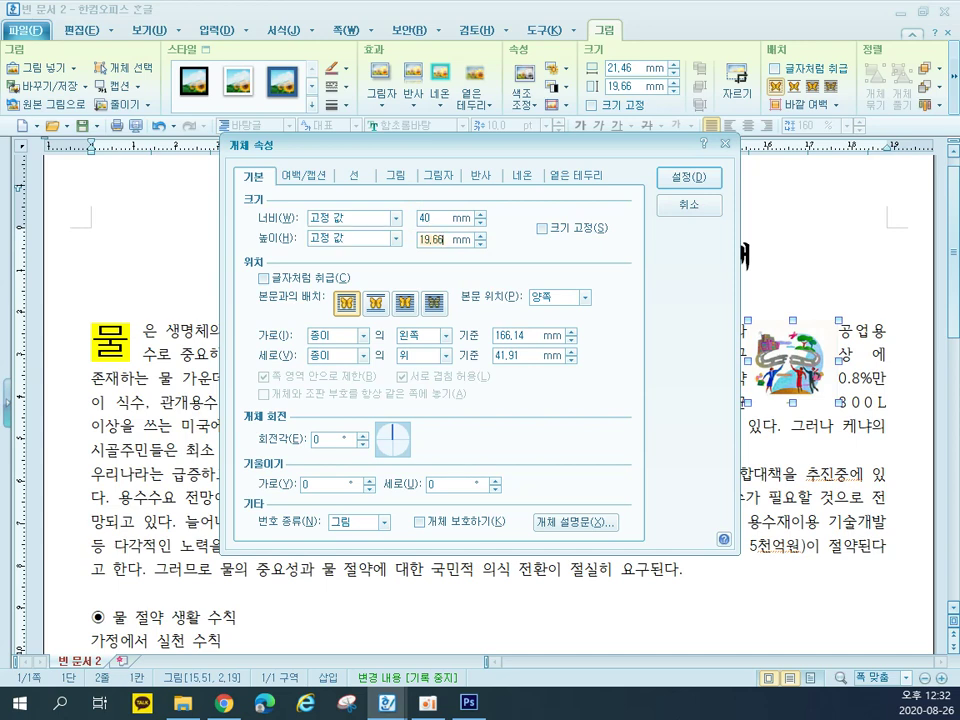
pyautogui.click(578, 233)
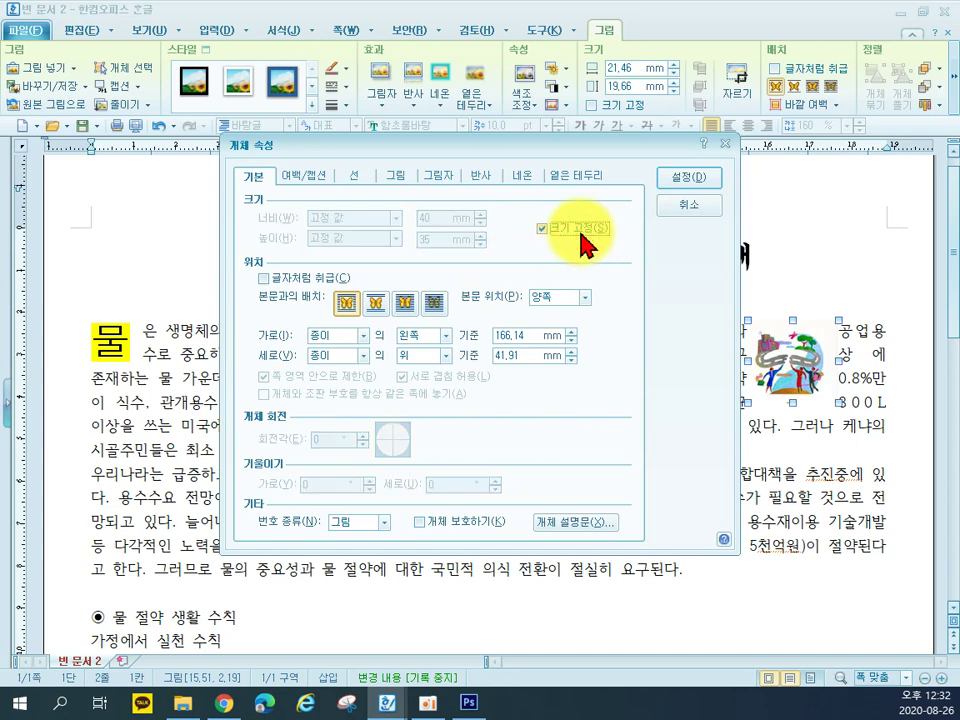
# - Set the picture's left outer margin to 2 mm and apply the object properties
pyautogui.click(312, 174)
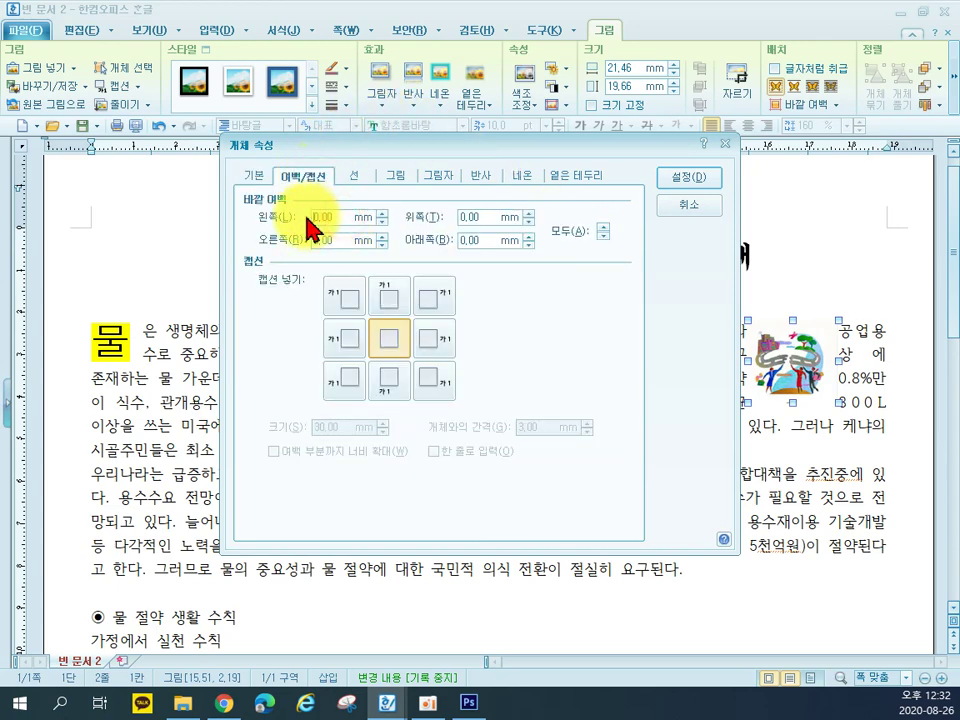
pyautogui.write('2')
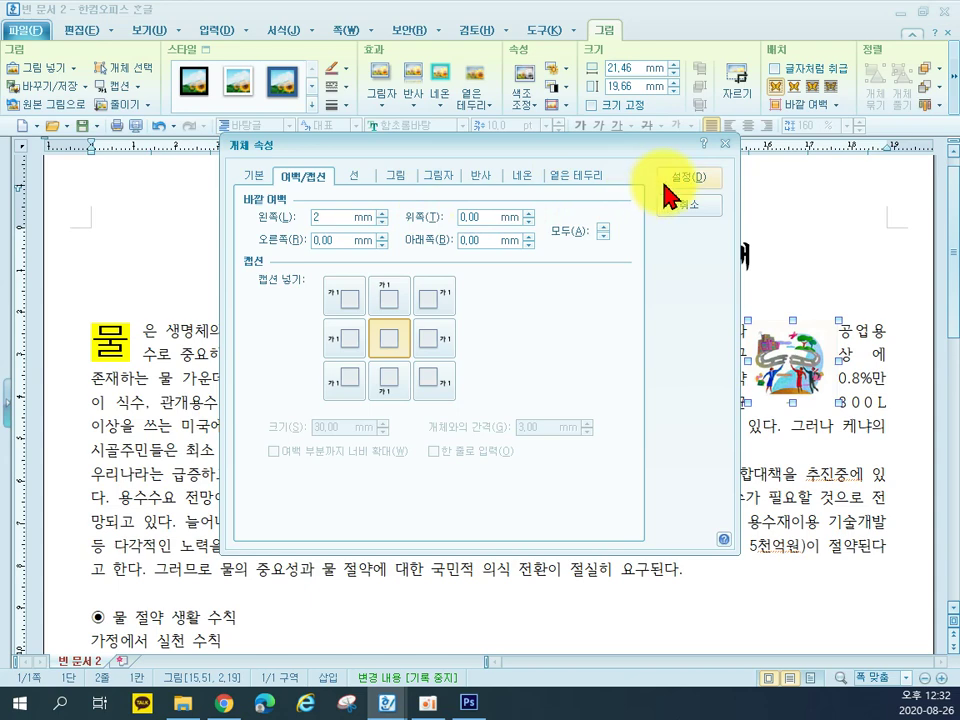
pyautogui.click(666, 184)
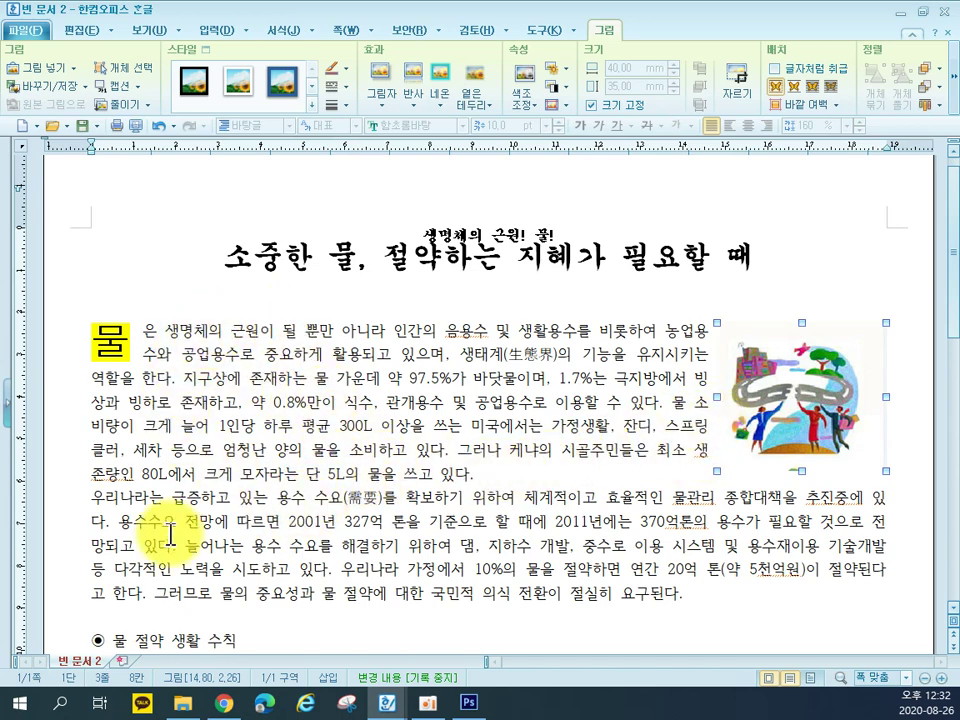
# - Apply a first-line indent to the second body paragraph, starting with 우리나라는
pyautogui.click(103, 505)
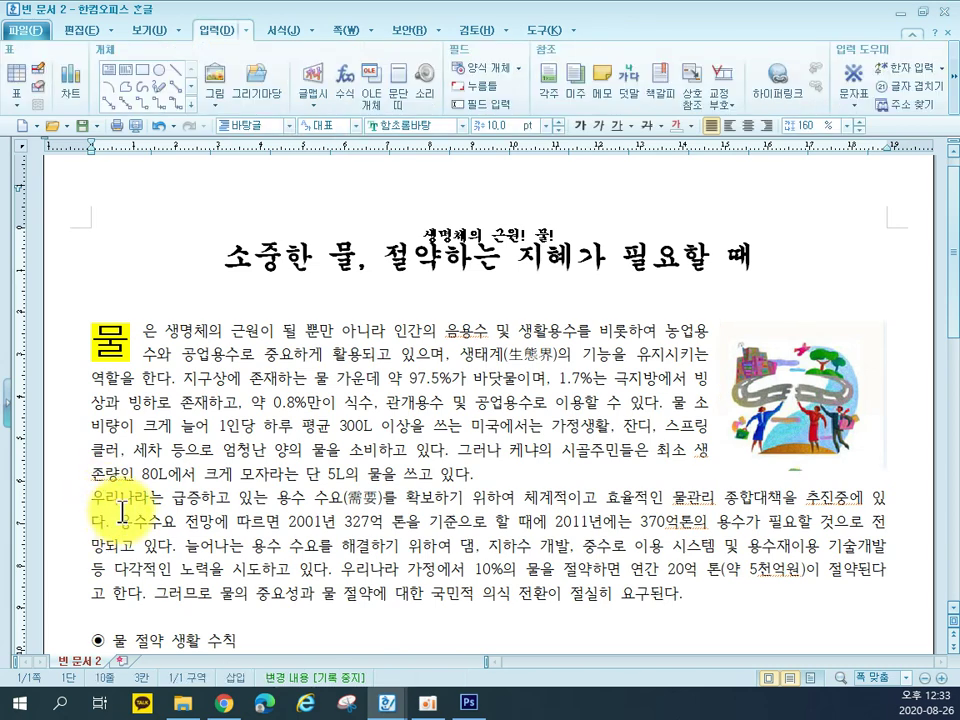
pyautogui.moveTo(86, 500); pyautogui.dragTo(57, 612)
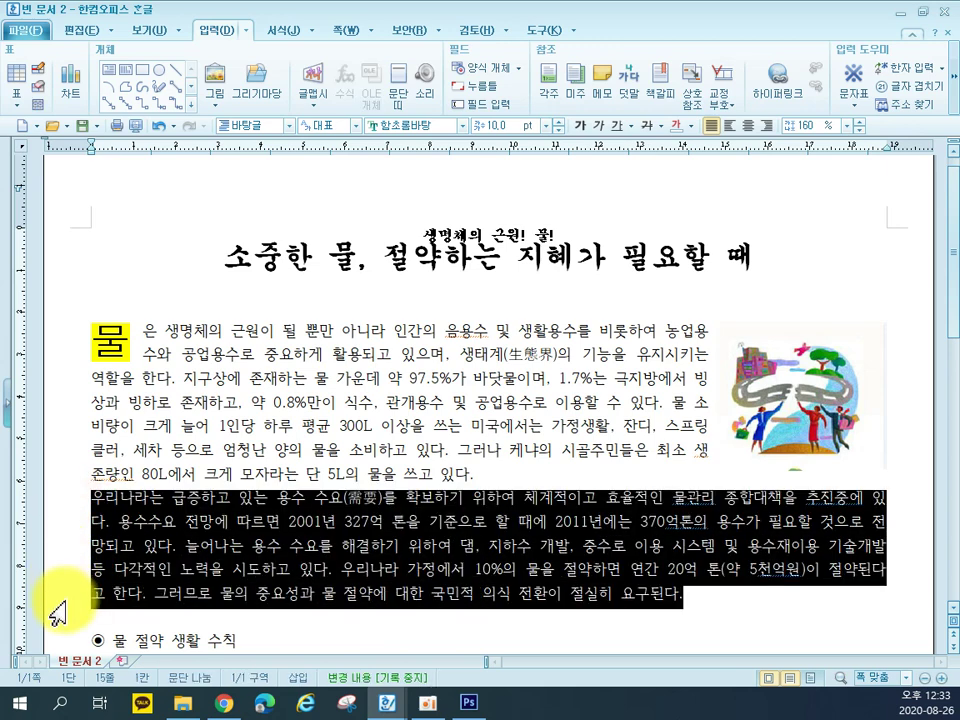
pyautogui.click(170, 511)
pyautogui.rightClick(171, 503)
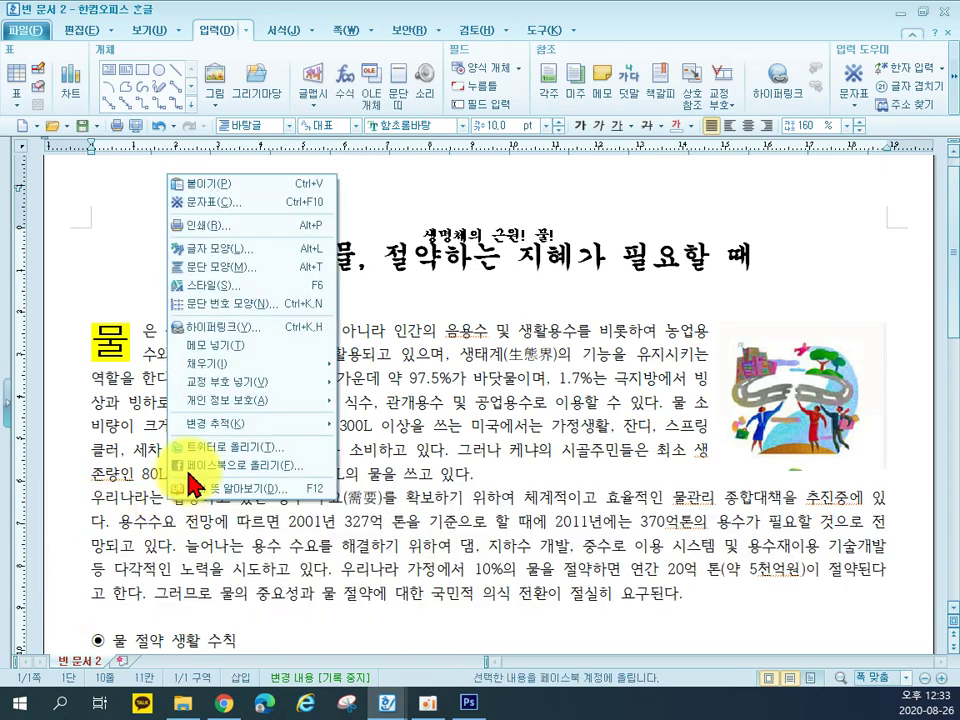
pyautogui.click(217, 282)
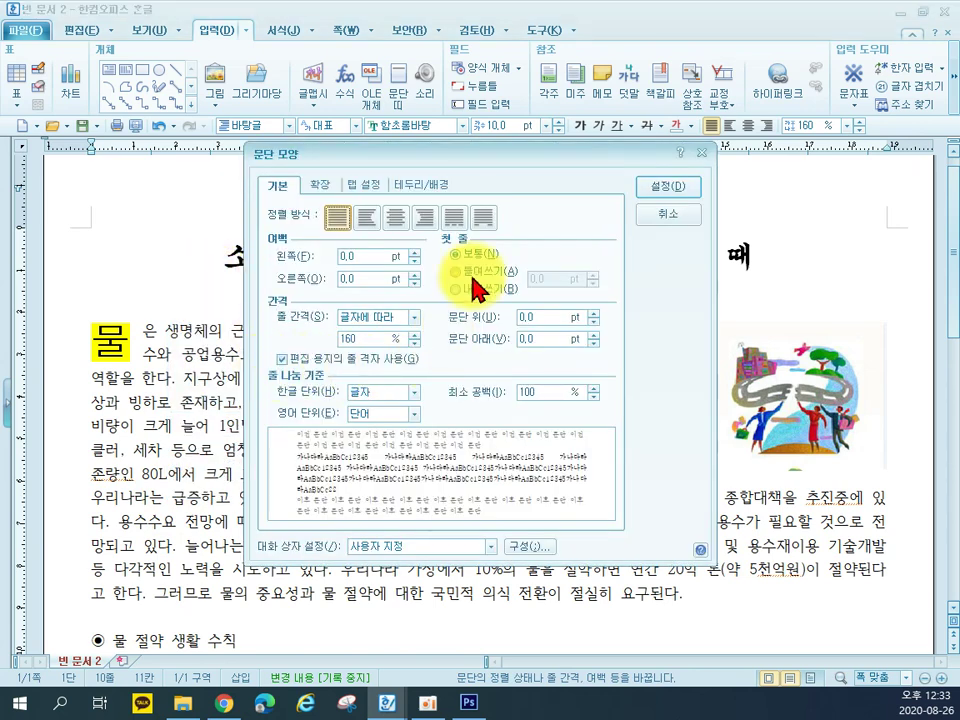
pyautogui.click(474, 273)
pyautogui.click(668, 187)
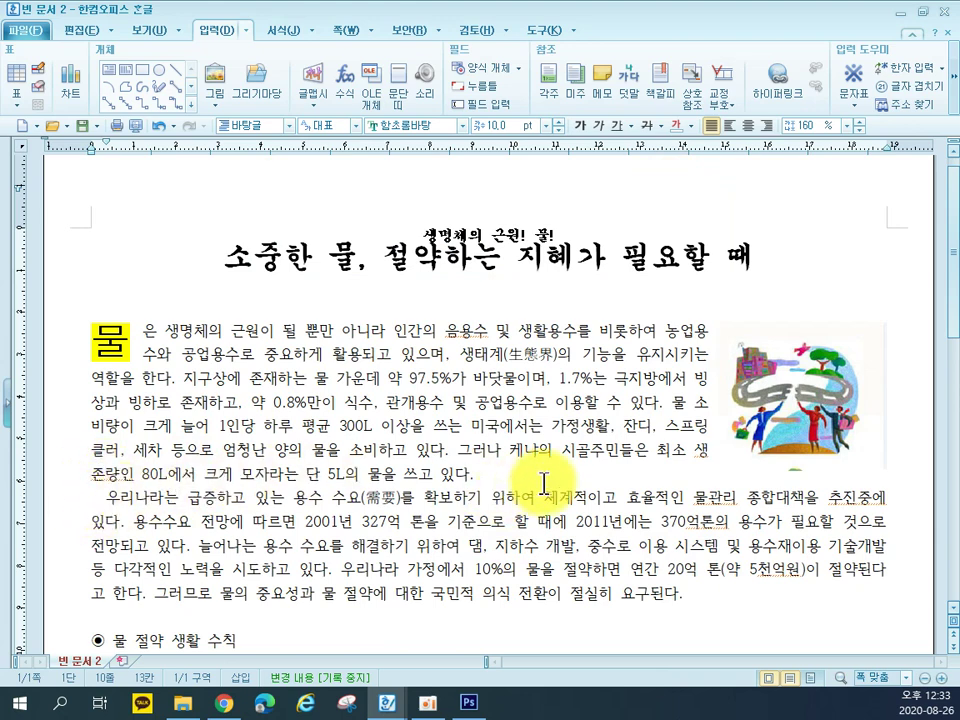
# - Insert a footnote after 종합대책 in the second paragraph and set its number format to Ⓐ,Ⓑ,Ⓒ
pyautogui.click(808, 497)
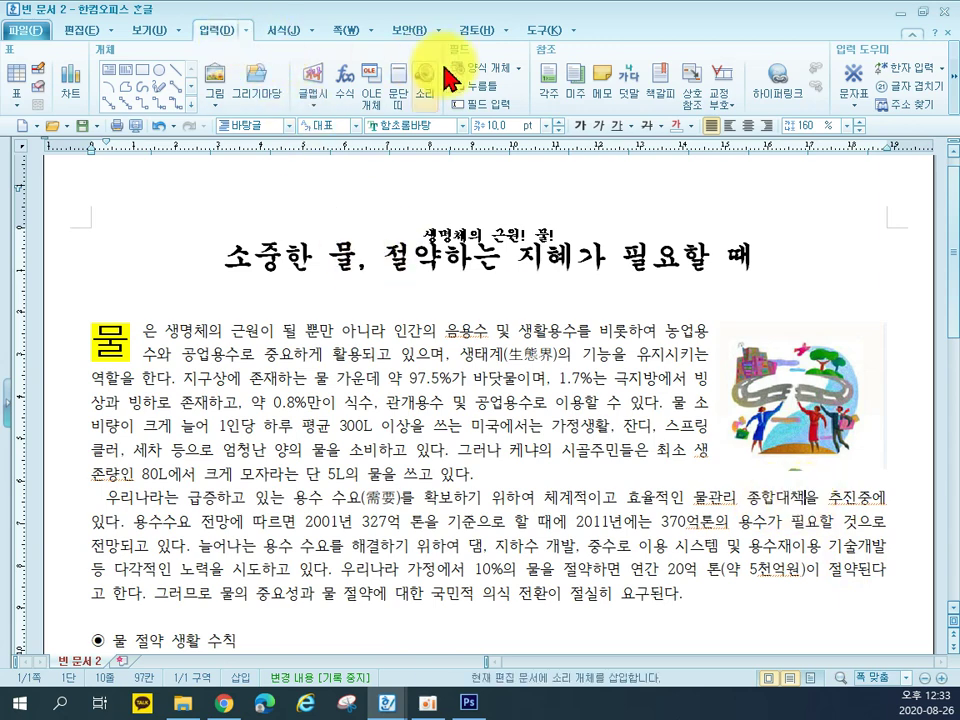
pyautogui.click(546, 84)
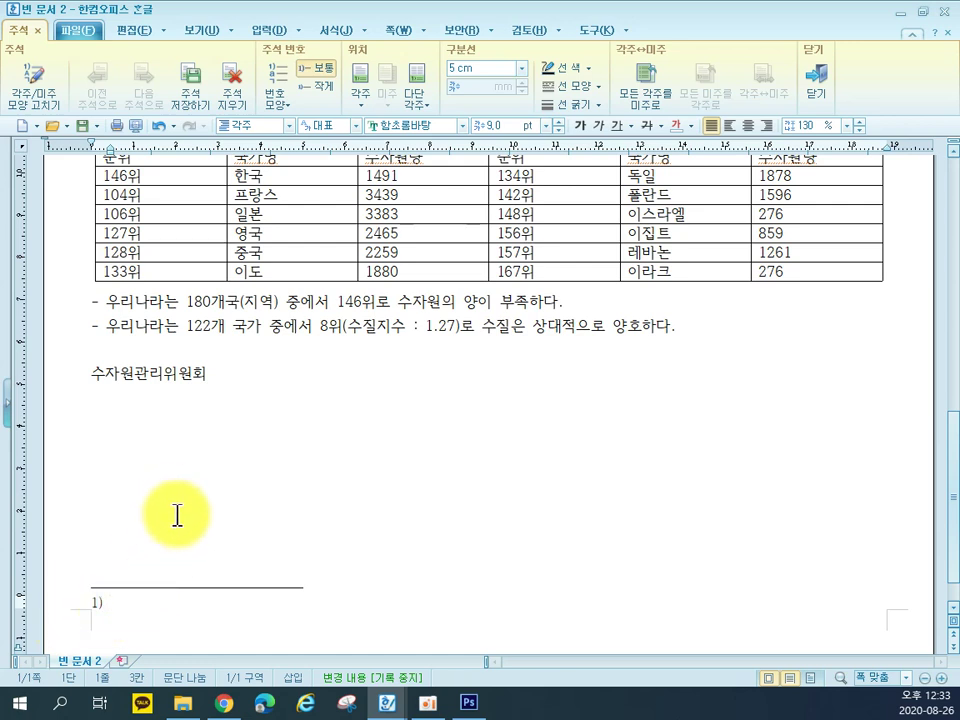
pyautogui.click(275, 98)
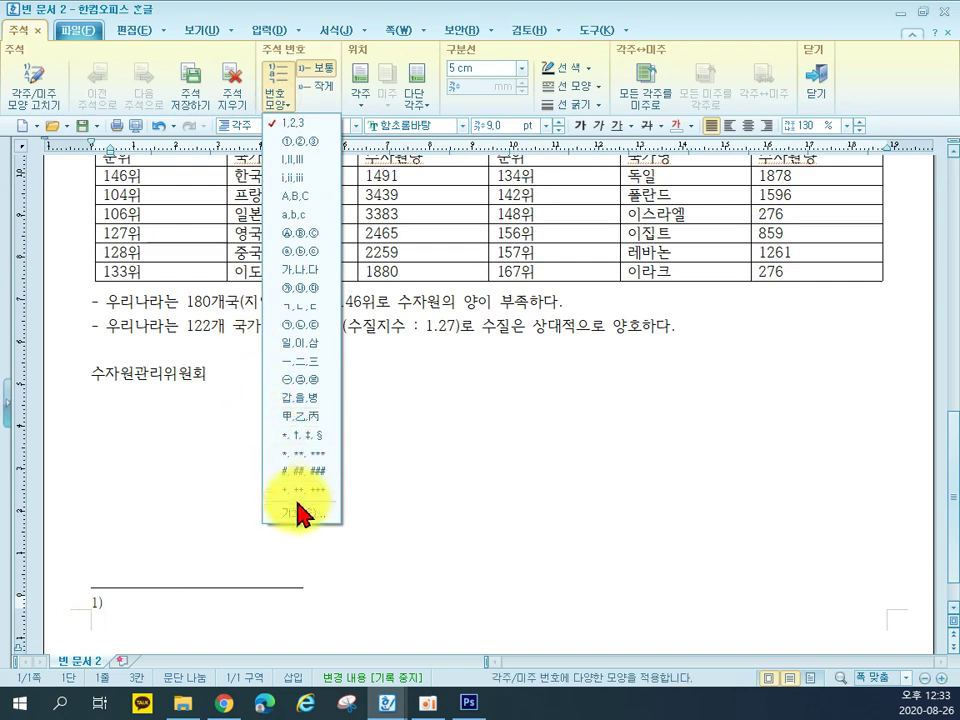
pyautogui.click(300, 513)
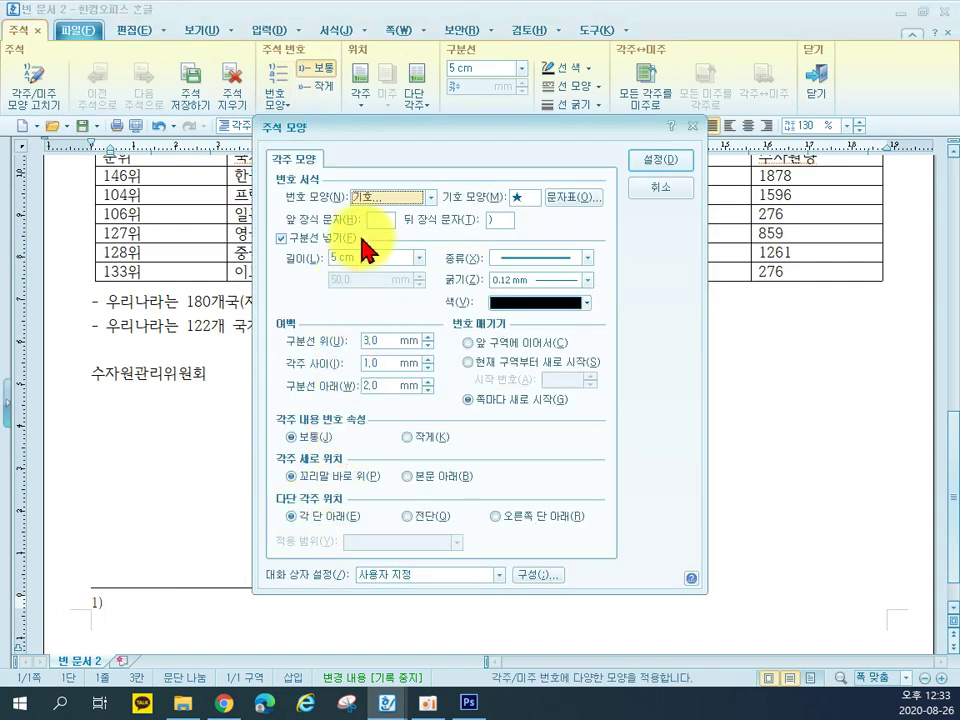
pyautogui.click(378, 197)
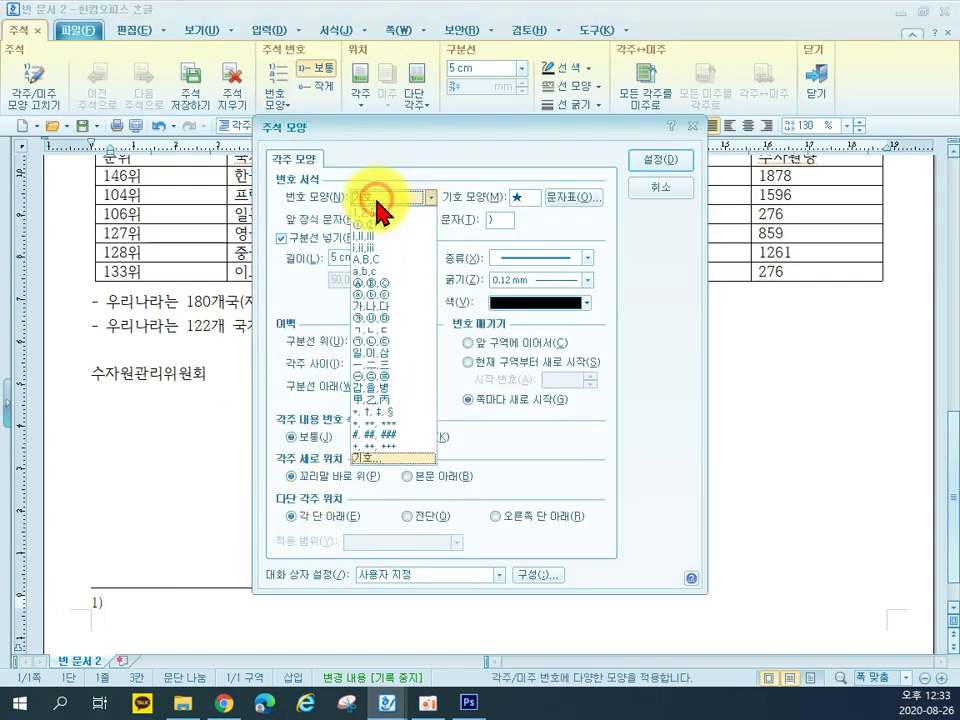
pyautogui.click(373, 285)
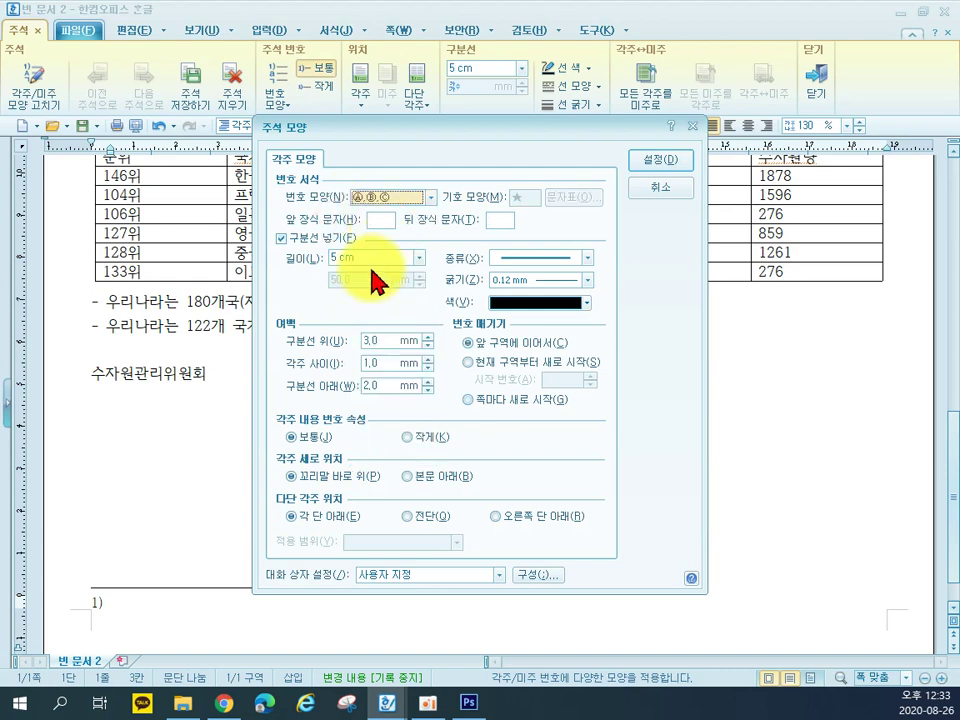
pyautogui.click(674, 163)
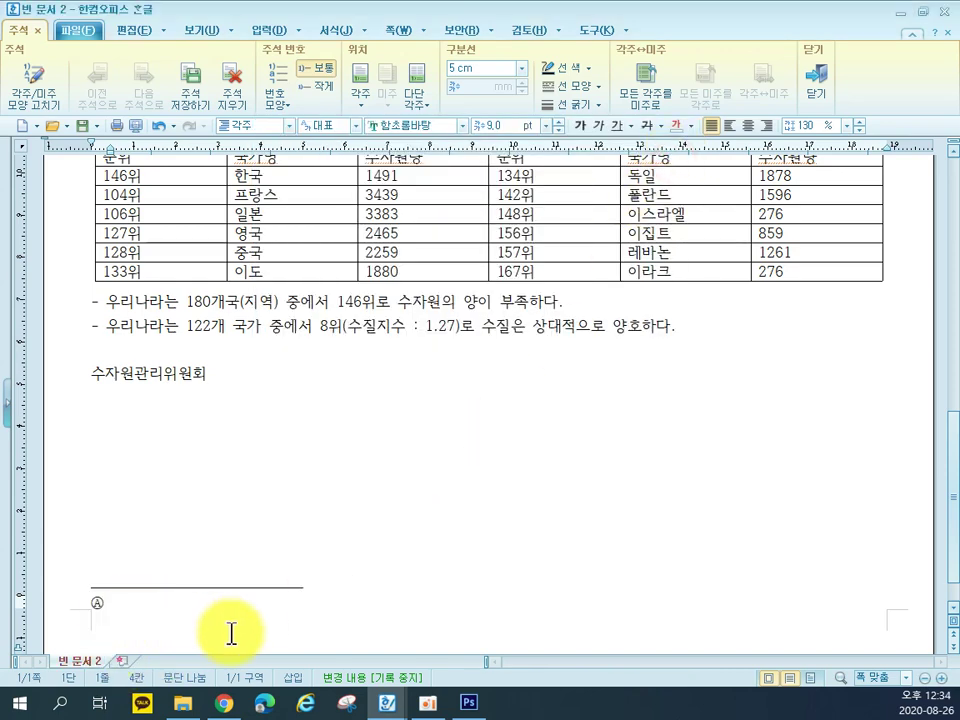
# - Enter the footnote text "물관리에 관한 장기계획으로 수질부분 대책이 10개년 계획" and return to the body text
pyautogui.write('물과리에 관한 장기계')
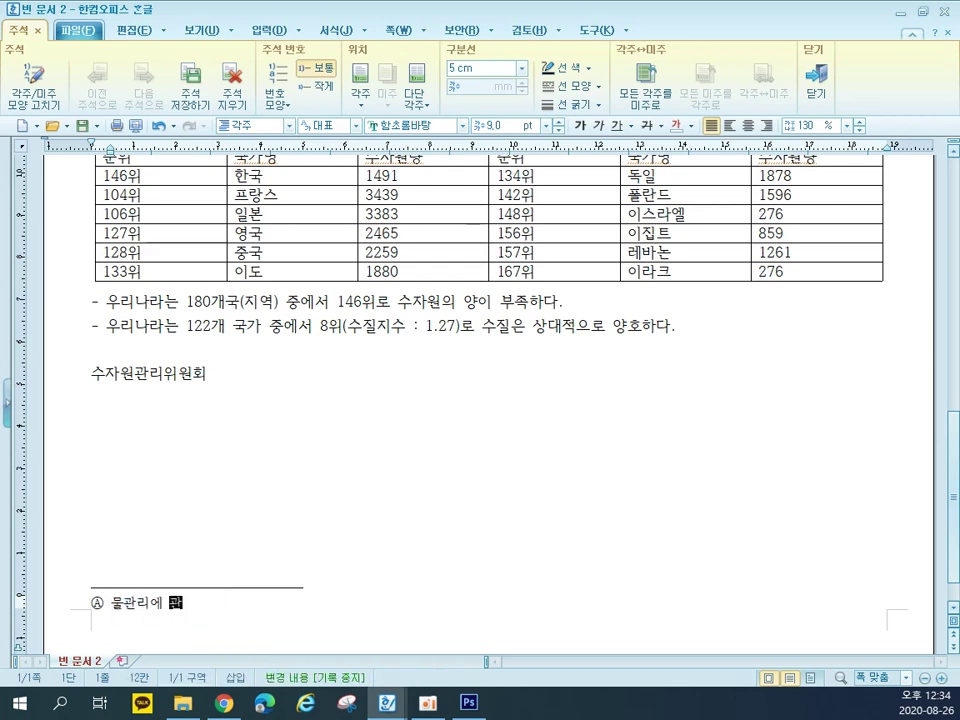
pyautogui.write('획으로 ')
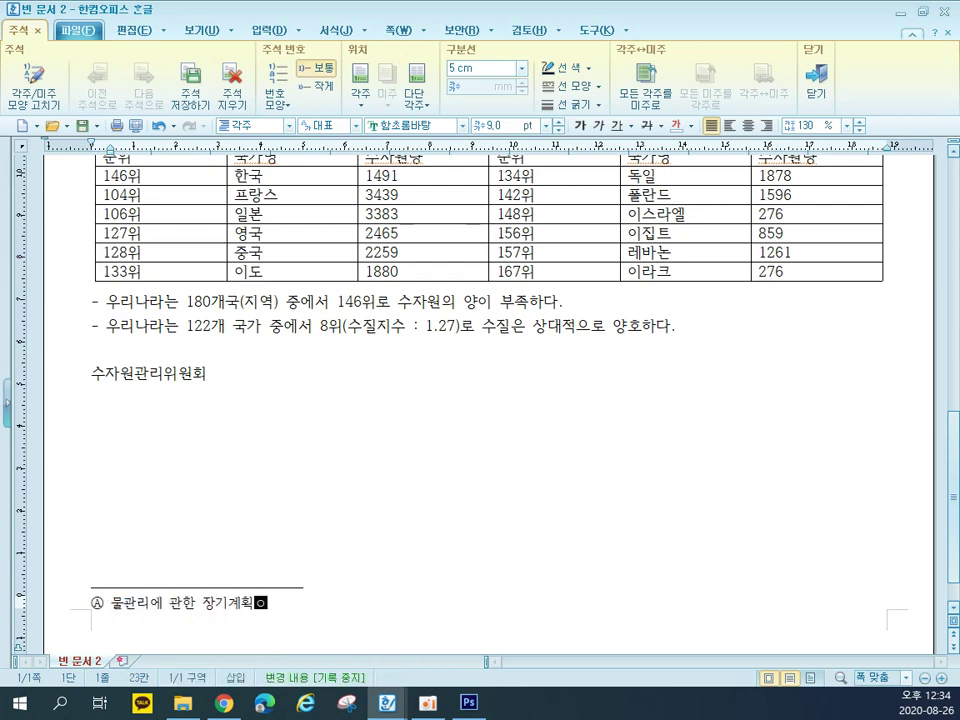
pyautogui.write('수질부분')
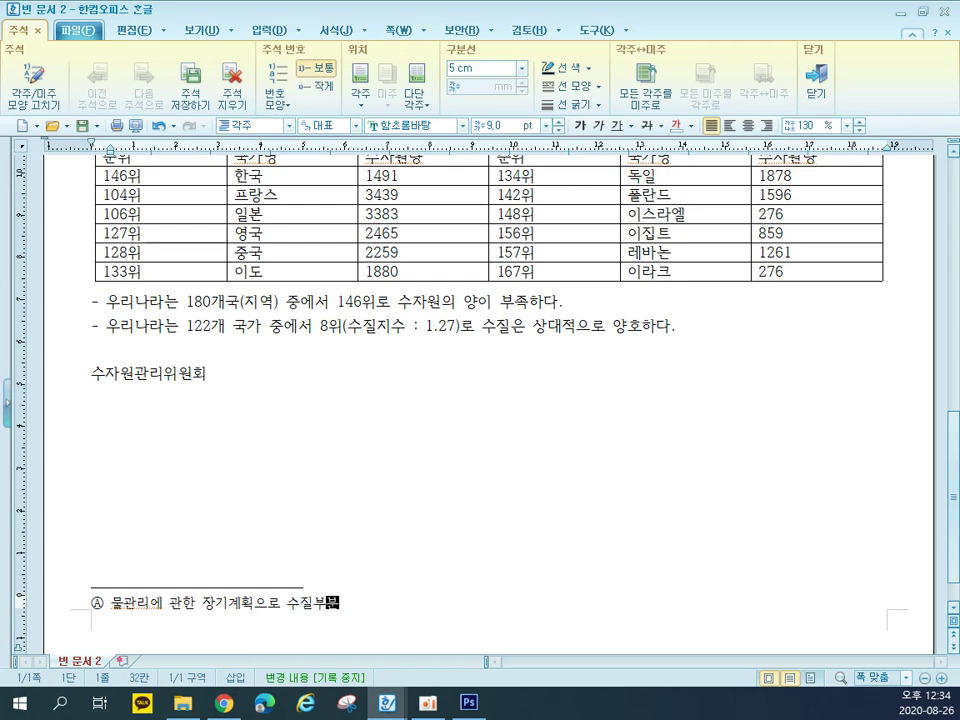
pyautogui.write(' 대책이 10개년 계획')
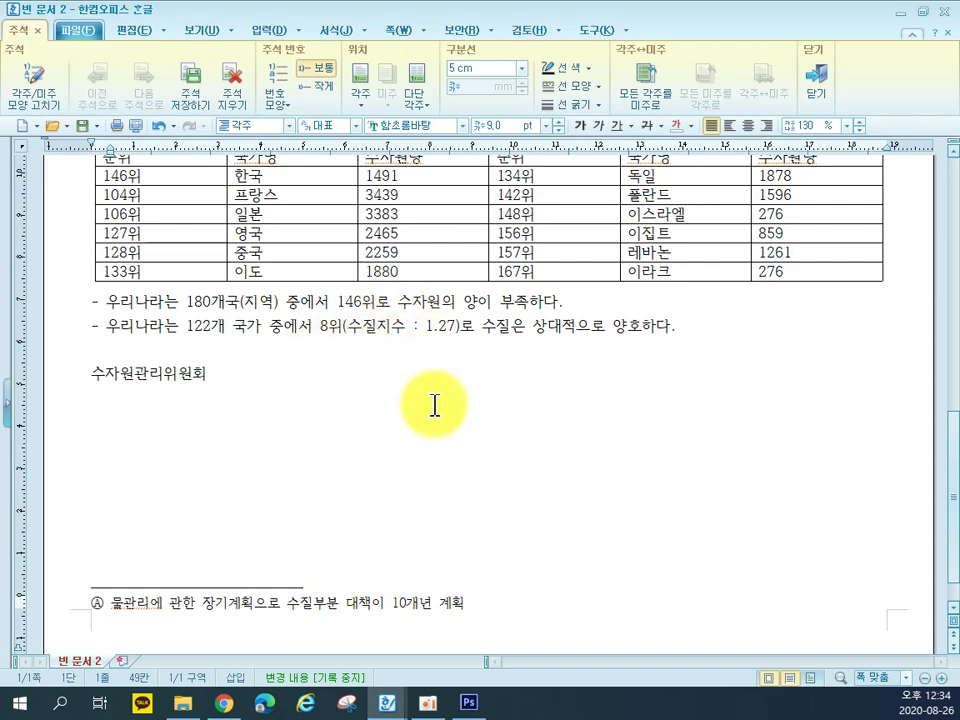
pyautogui.click(458, 357)
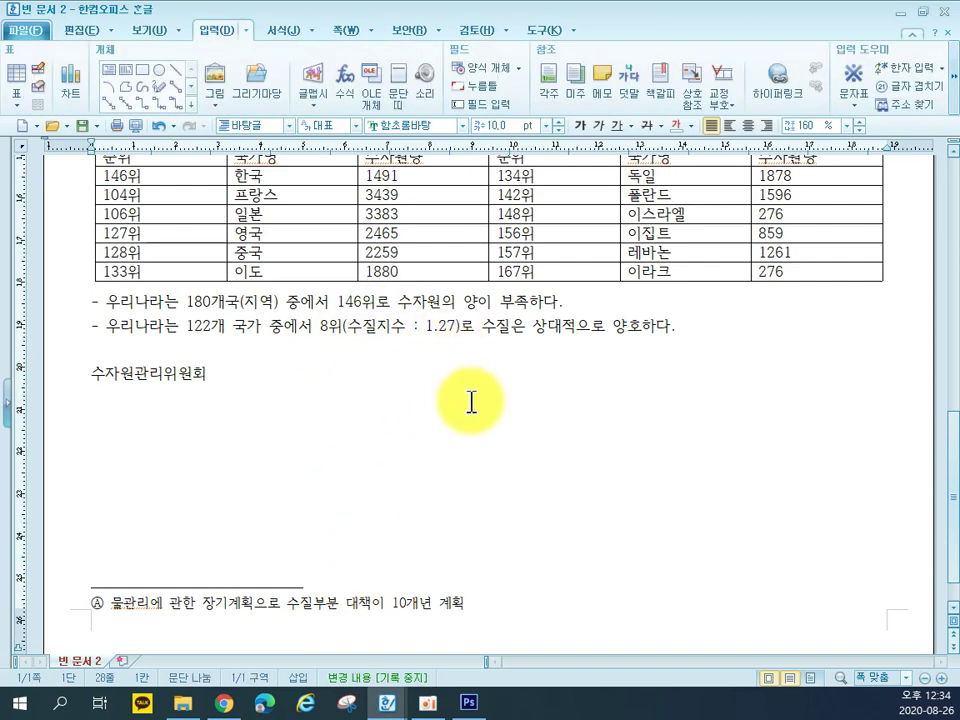
# - Format the heading line ◉ 물 절약 생활 수칙 in 돋움, 18 pt, bold
pyautogui.scroll(3, 471, 401)
pyautogui.scroll(5, 455, 403)
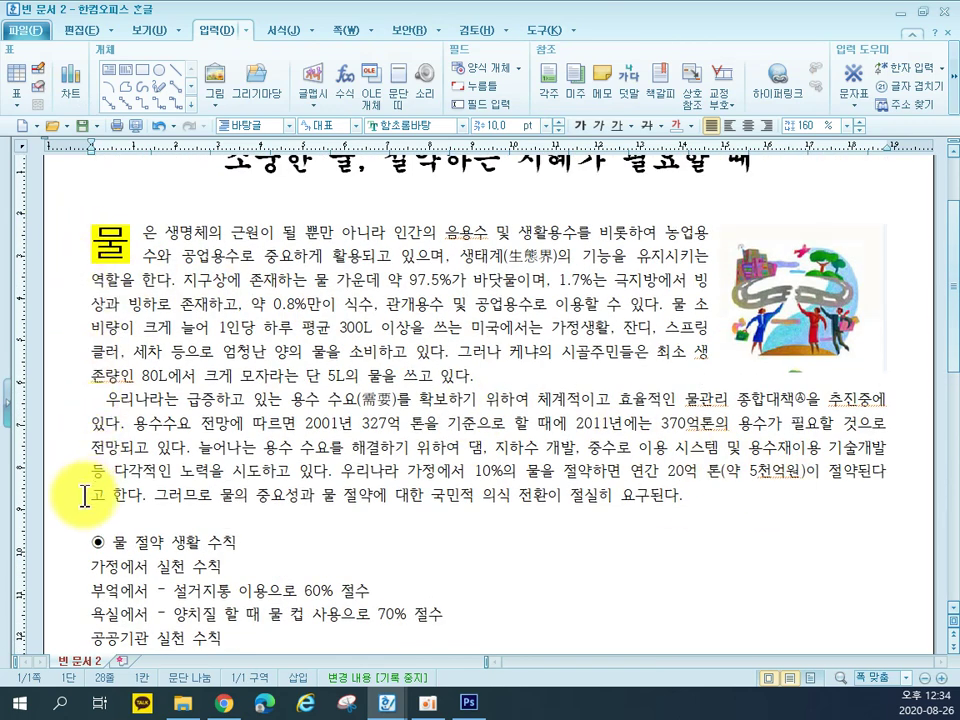
pyautogui.scroll(-1, 84, 531)
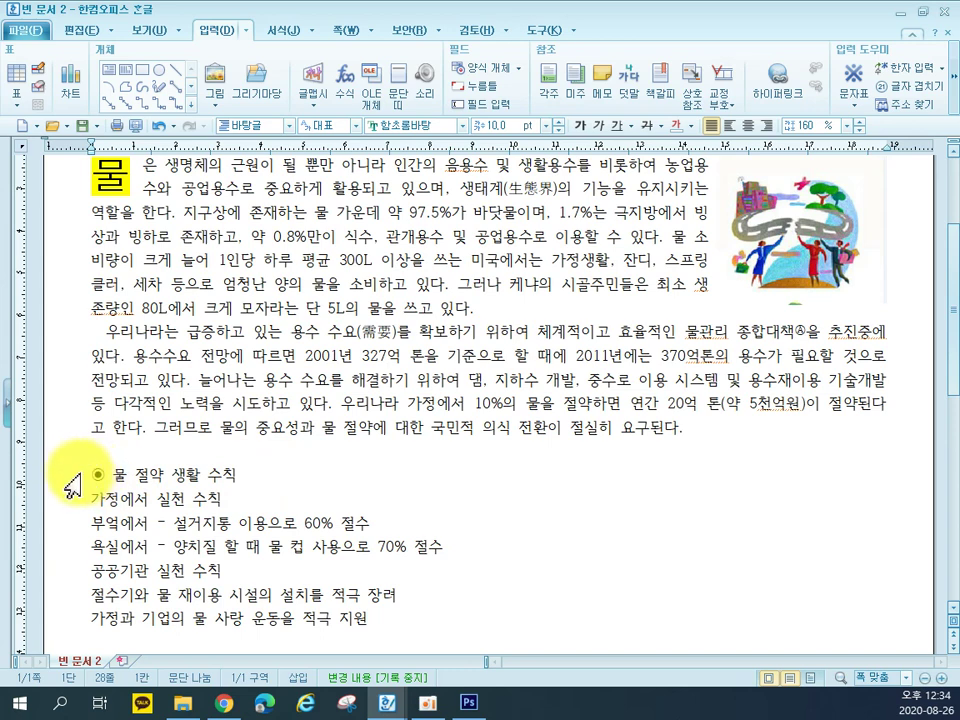
pyautogui.click(67, 478)
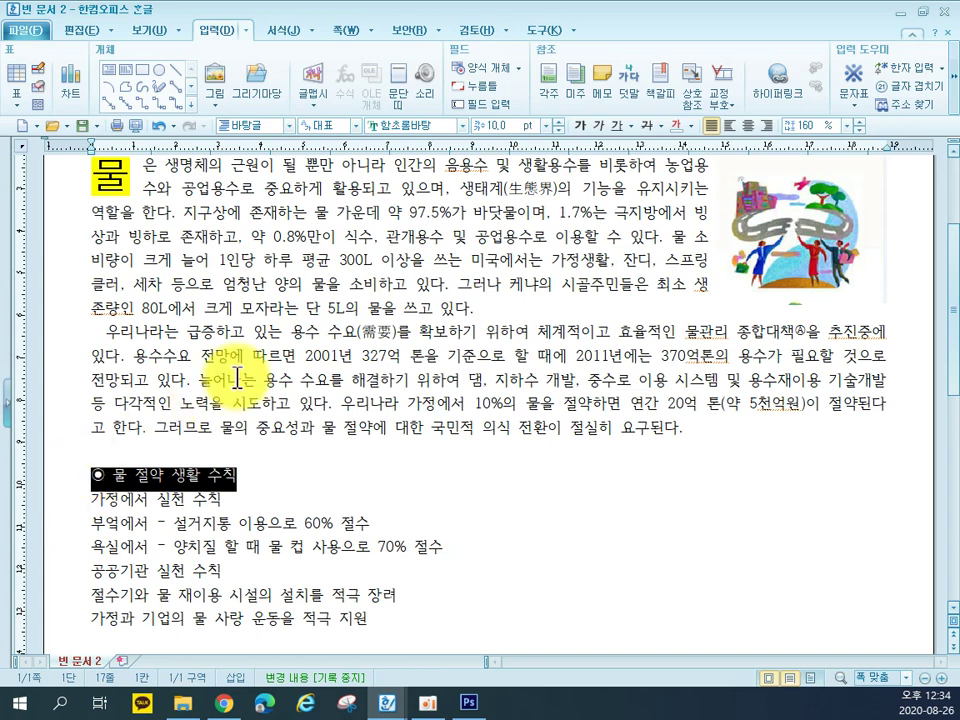
pyautogui.click(397, 127)
pyautogui.write('ㄷ')
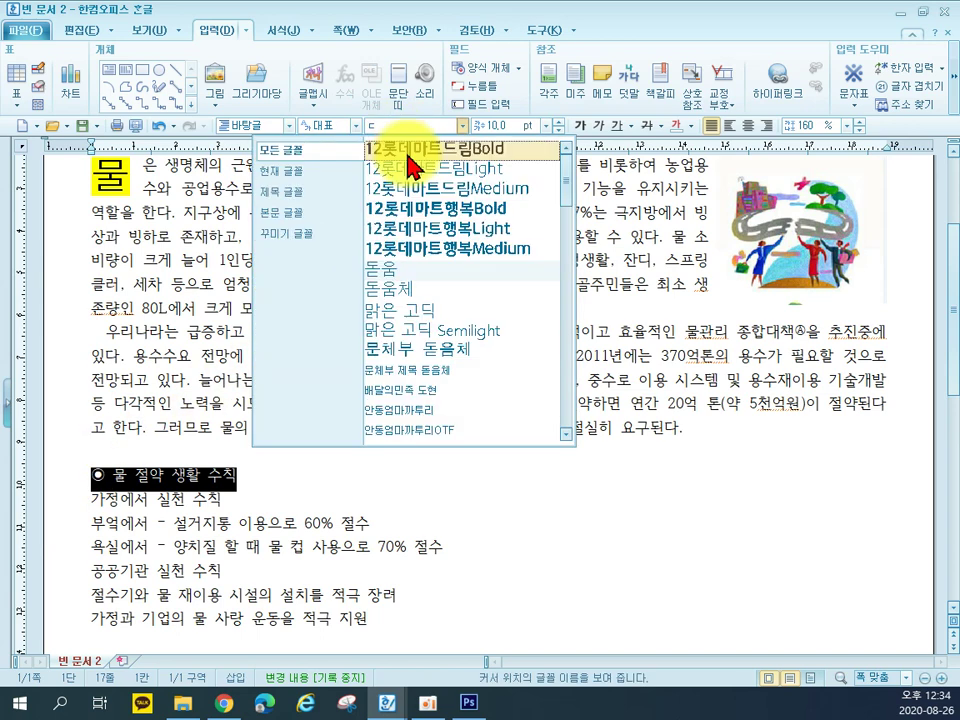
pyautogui.click(395, 280)
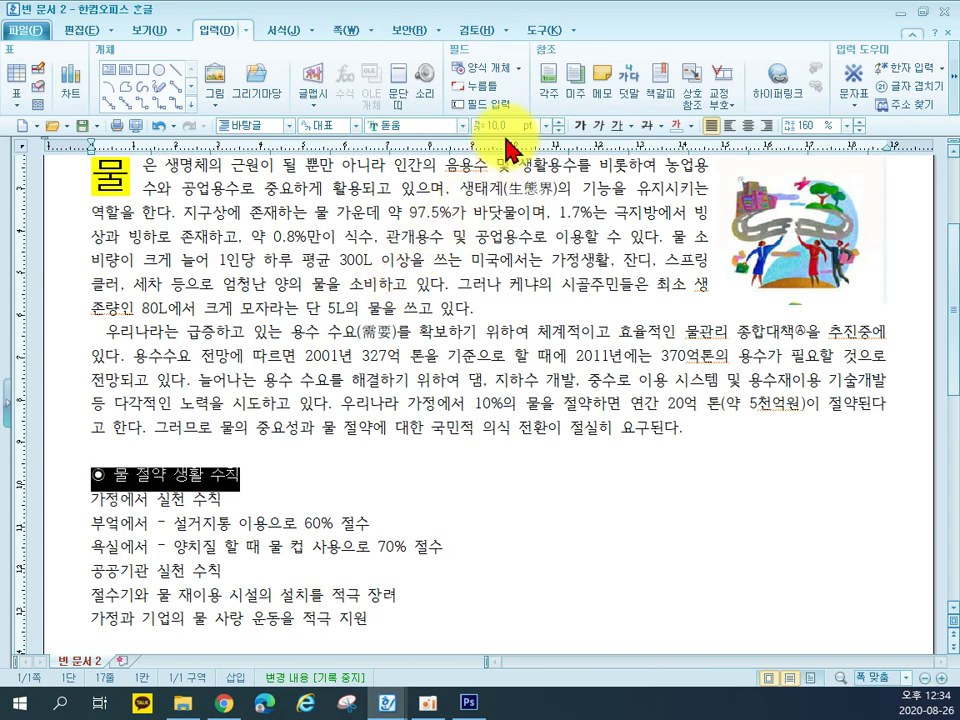
pyautogui.write('18')
pyautogui.press('Return')
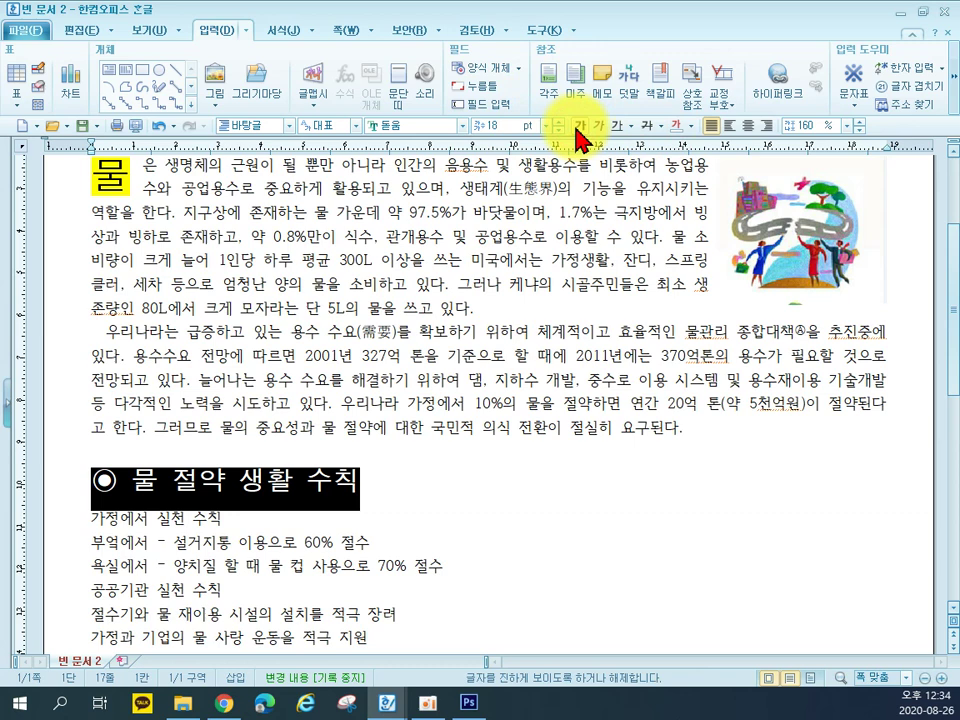
# - Give the heading words 물 절약 생활 수칙, without the ◉ symbol, white text with red shading
pyautogui.click(135, 483)
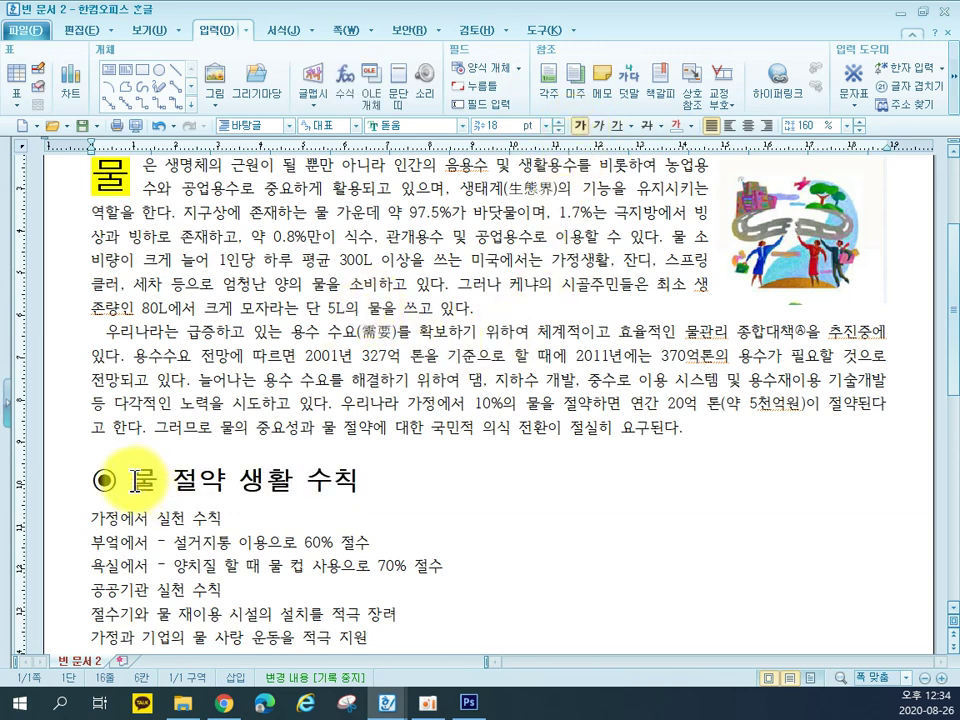
pyautogui.moveTo(135, 483); pyautogui.dragTo(357, 473)
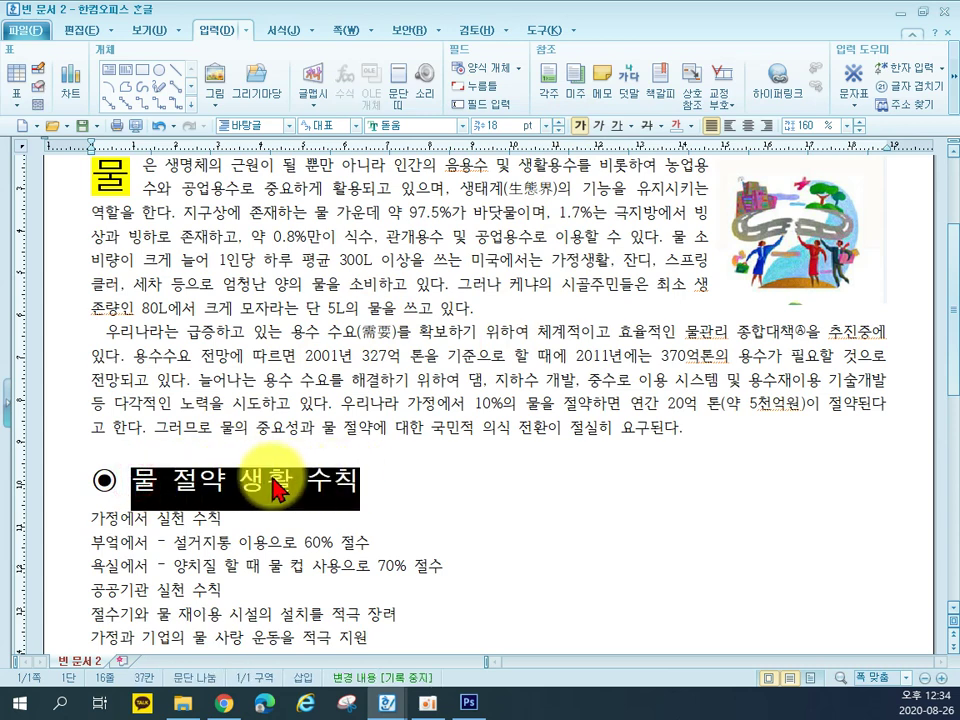
pyautogui.rightClick(336, 489)
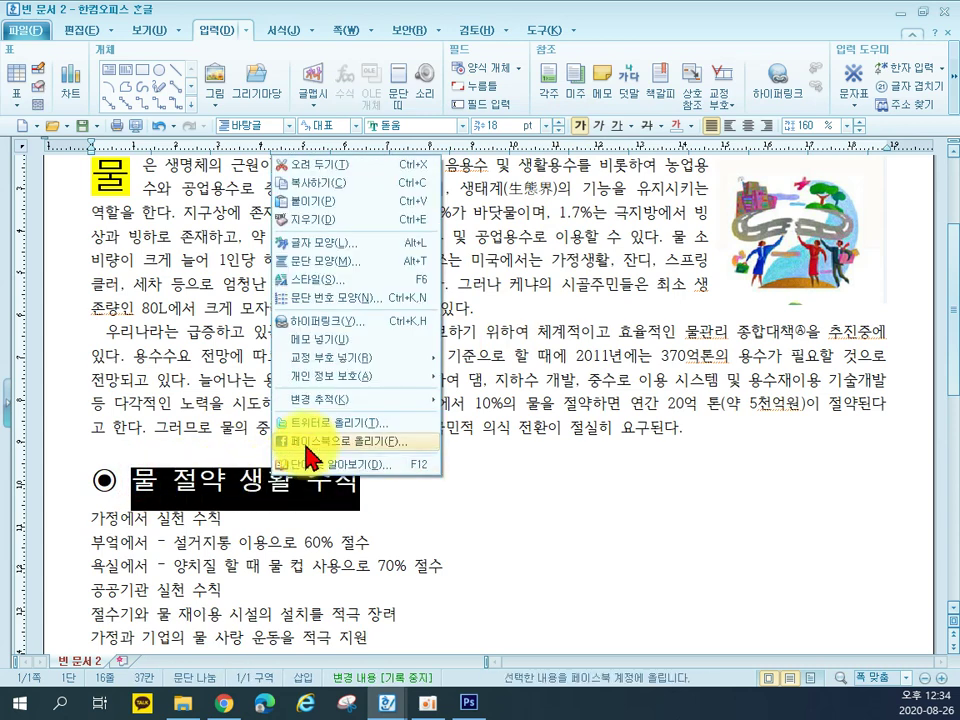
pyautogui.click(331, 243)
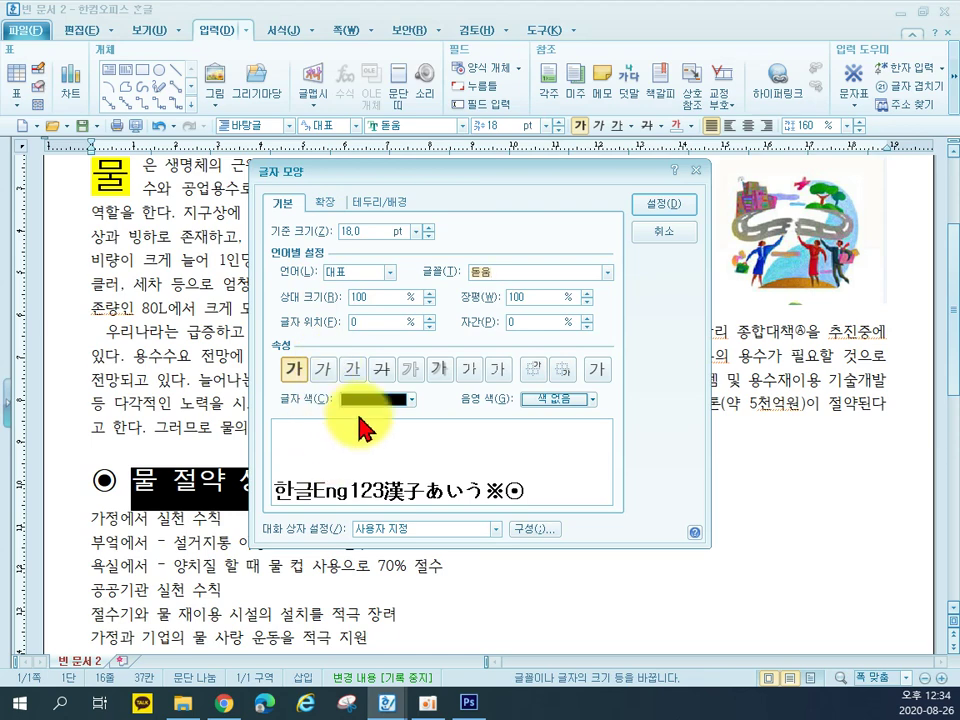
pyautogui.click(362, 400)
pyautogui.click(348, 445)
pyautogui.click(555, 399)
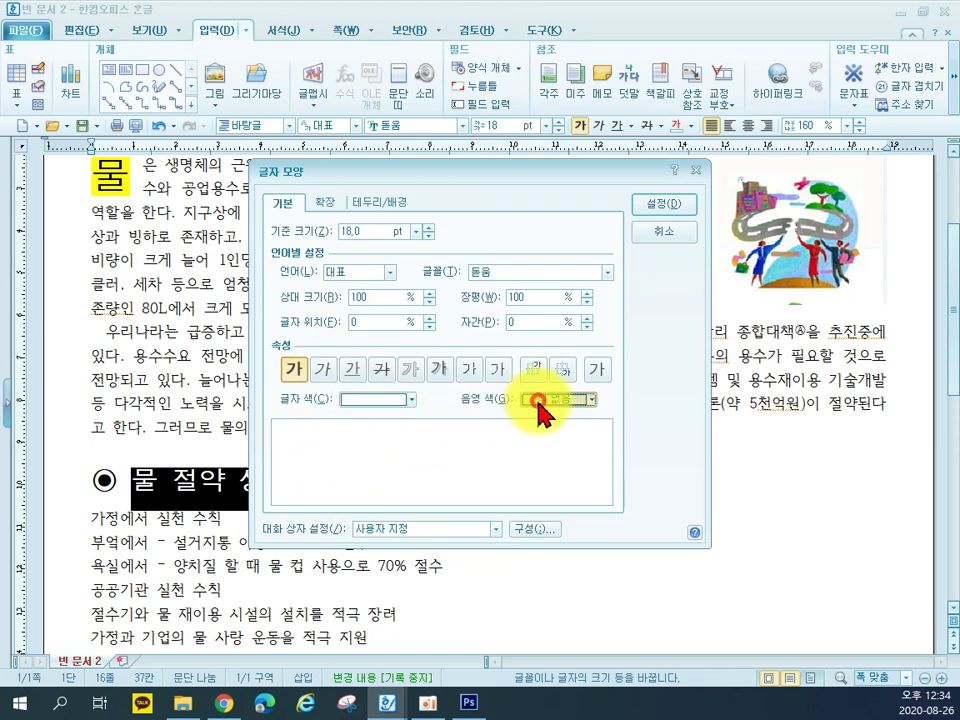
pyautogui.click(575, 488)
pyautogui.click(660, 204)
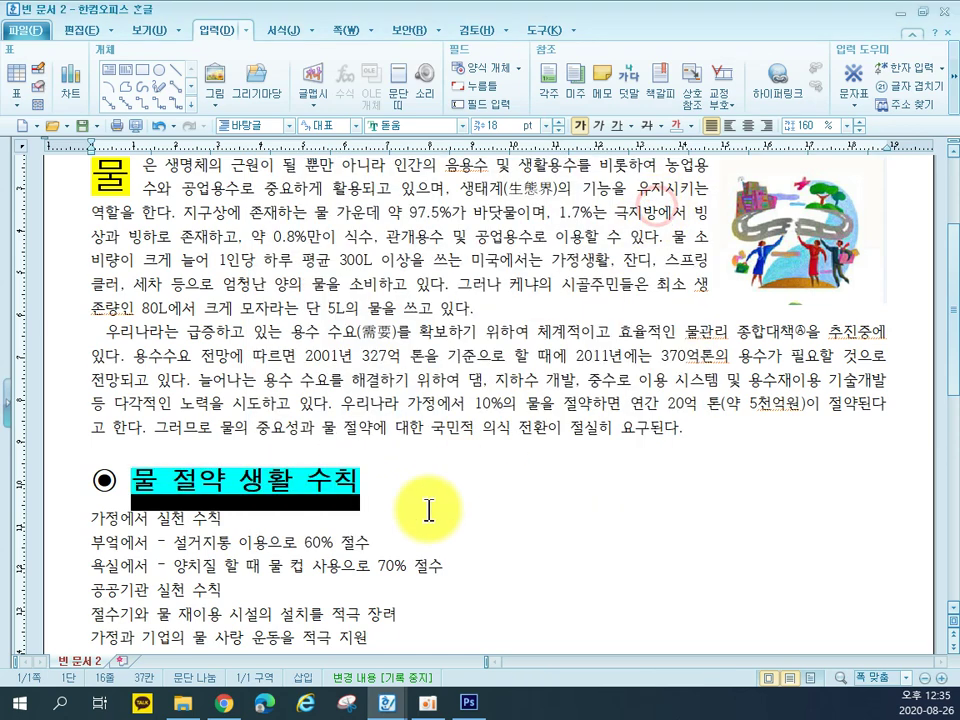
pyautogui.click(400, 568)
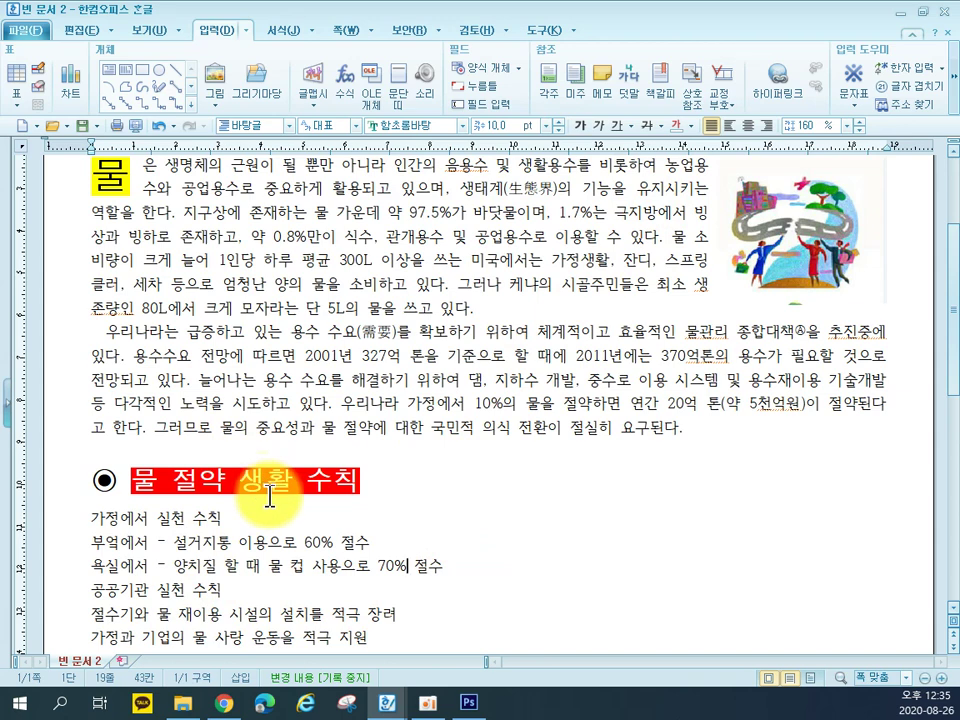
# - Choose the (ㄱ) (1) (a) 1) paragraph numbering for the six lines under 물 절약 생활 수칙 and open its custom settings
pyautogui.scroll(-3, 270, 497)
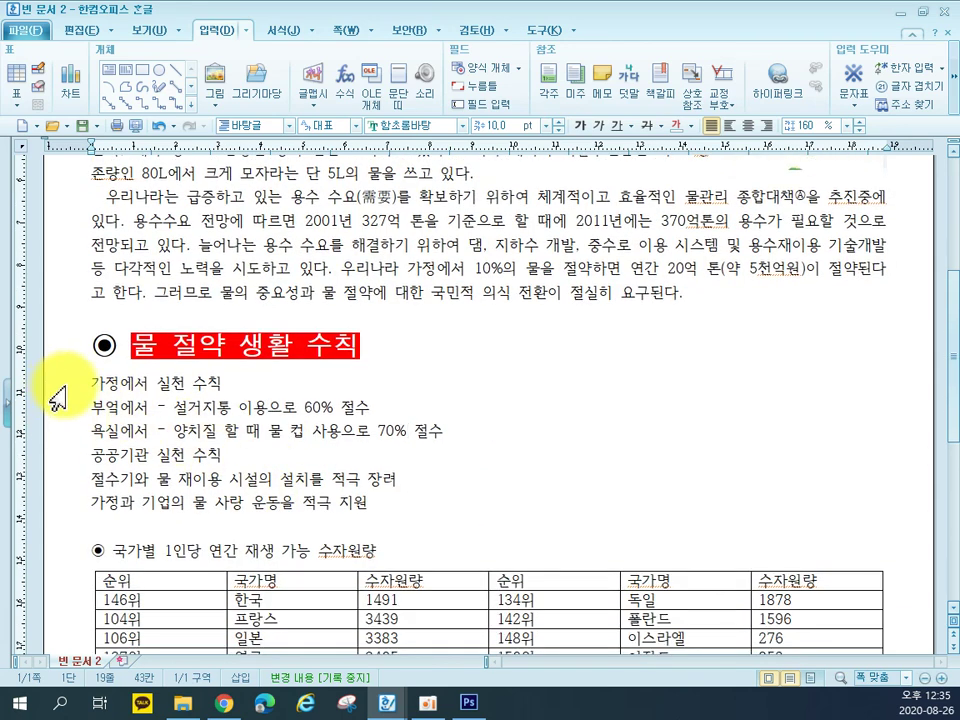
pyautogui.moveTo(58, 390); pyautogui.dragTo(54, 502)
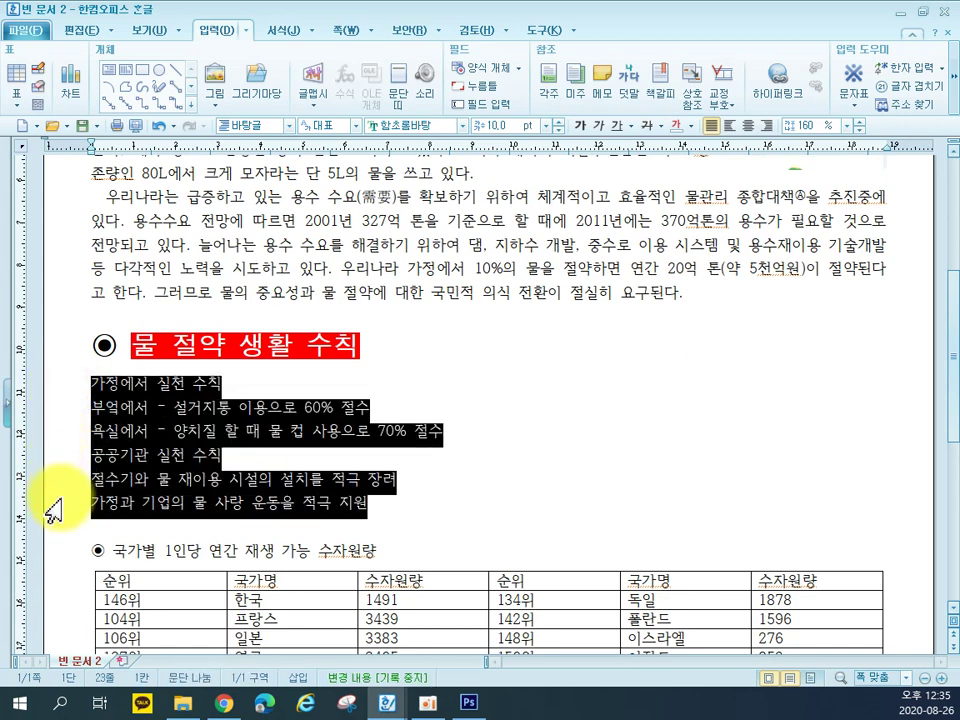
pyautogui.rightClick(135, 487)
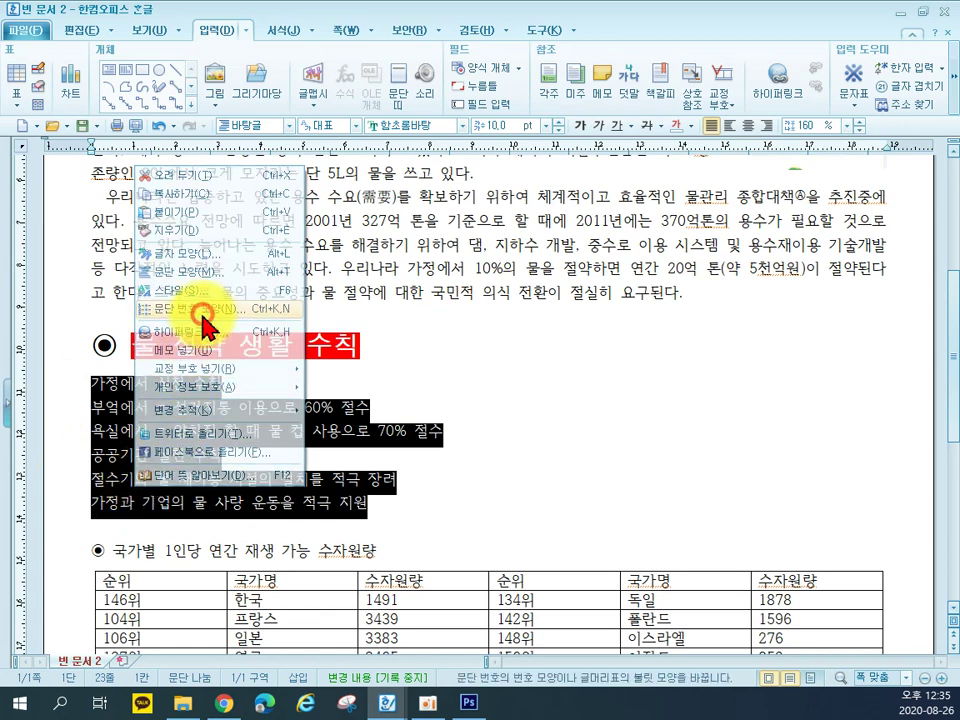
pyautogui.click(200, 312)
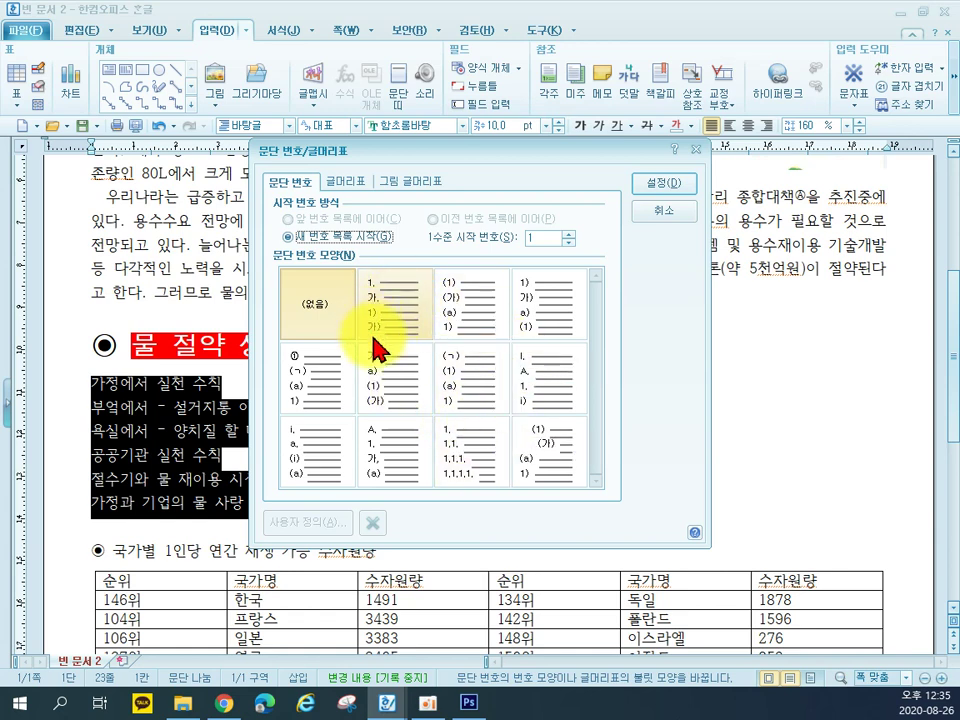
pyautogui.click(468, 387)
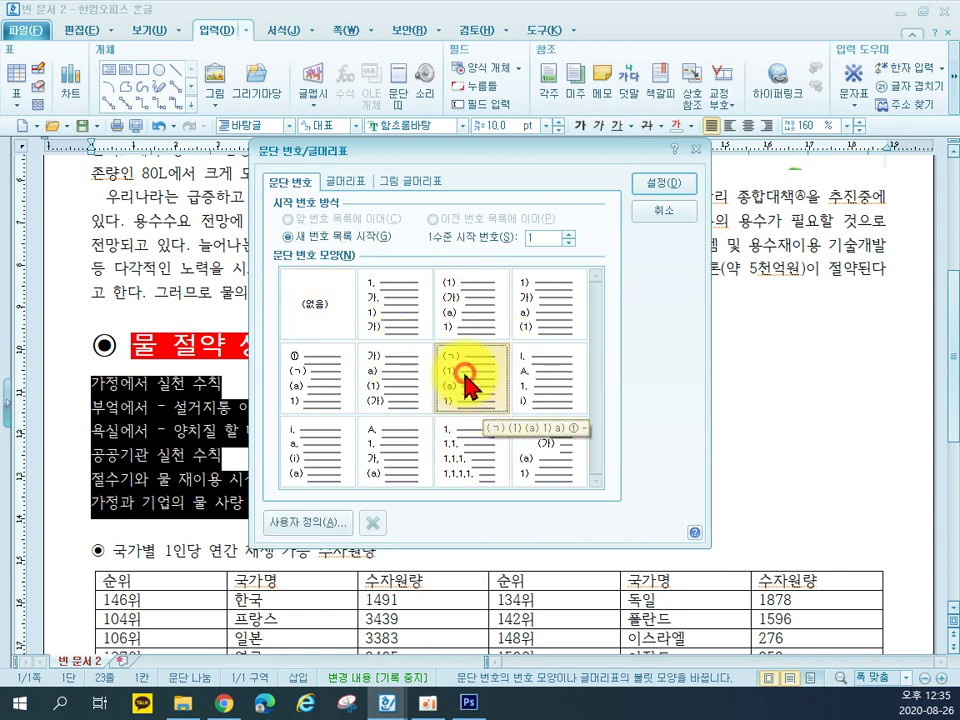
pyautogui.click(307, 521)
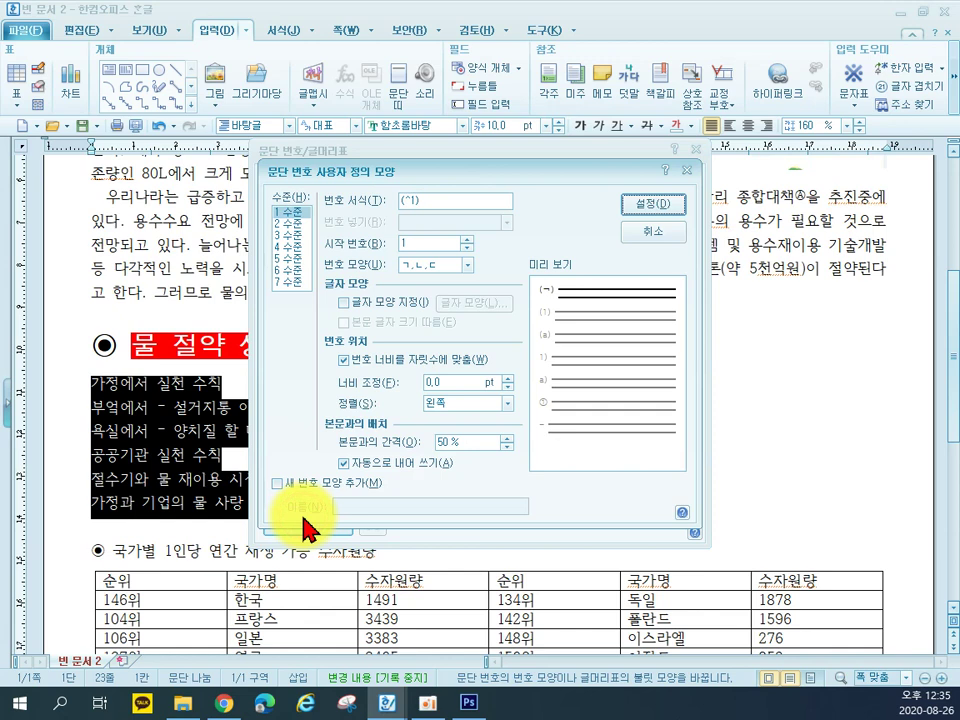
# - Set the level 1 number width adjustment to 20 pt with right (오른쪽) alignment
pyautogui.click(415, 387)
pyautogui.write('20')
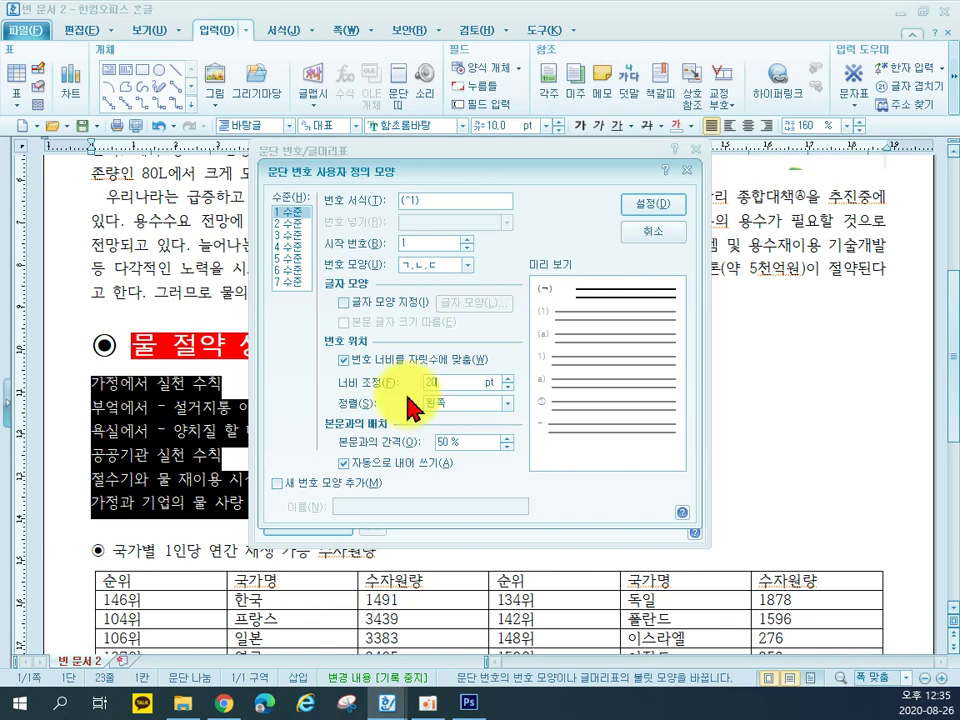
pyautogui.click(475, 402)
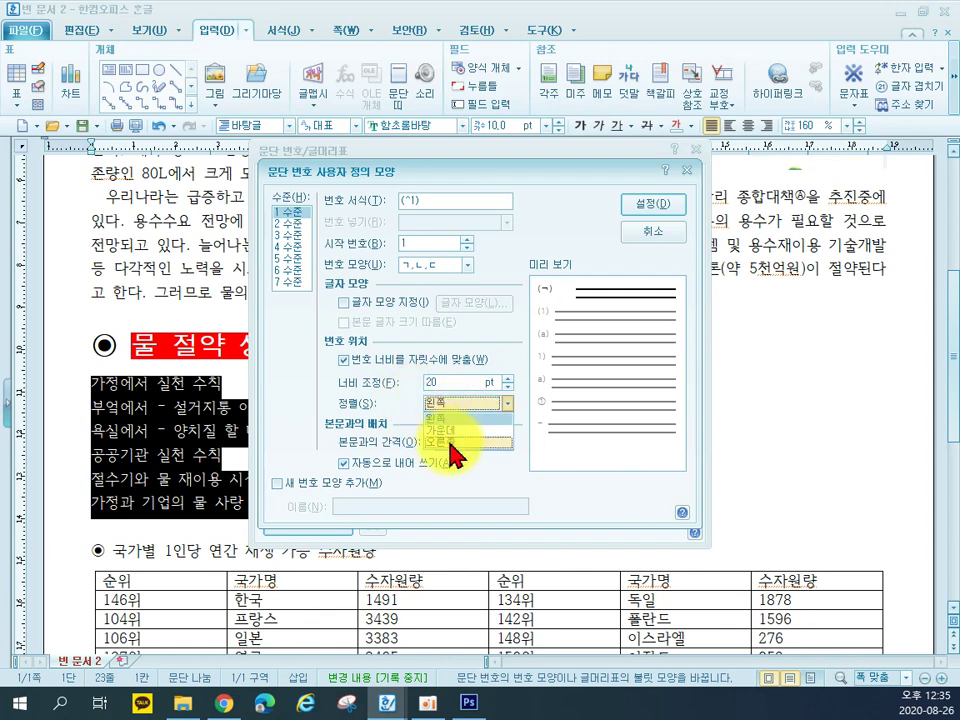
pyautogui.click(449, 441)
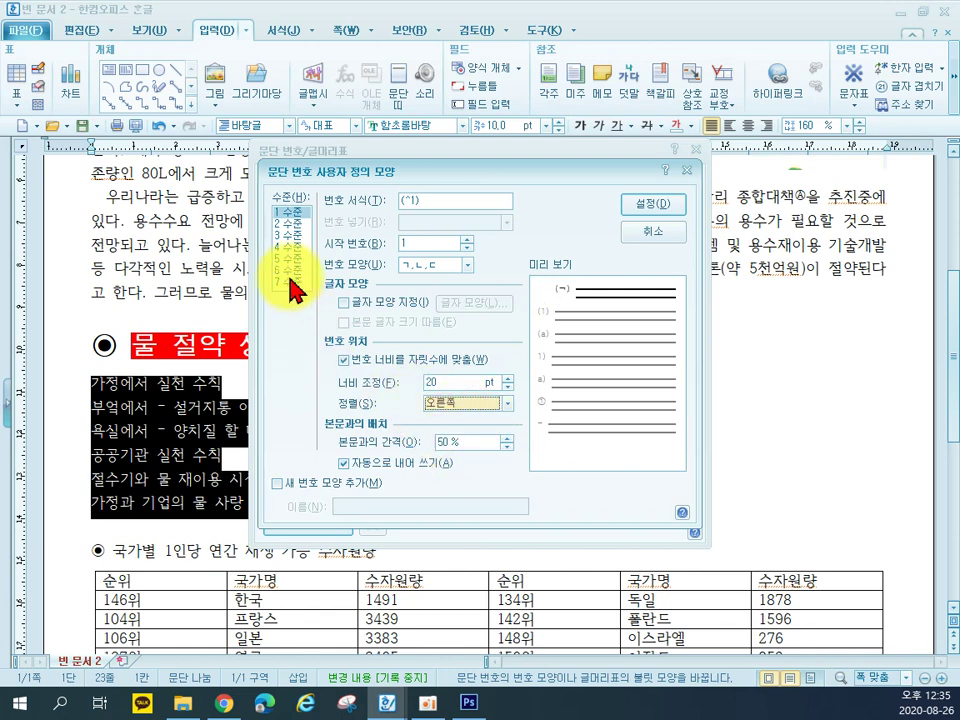
# - Set the level 2 number width adjustment to 30 pt with right (오른쪽) alignment and apply the numbering to the six lines
pyautogui.click(287, 224)
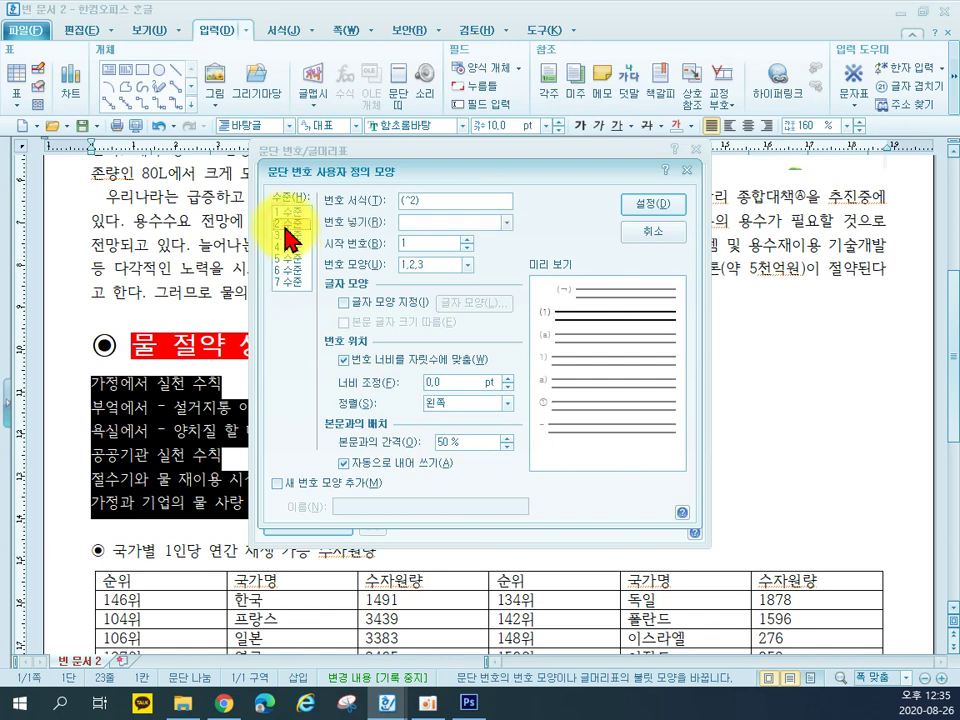
pyautogui.doubleClick(422, 382)
pyautogui.write('30')
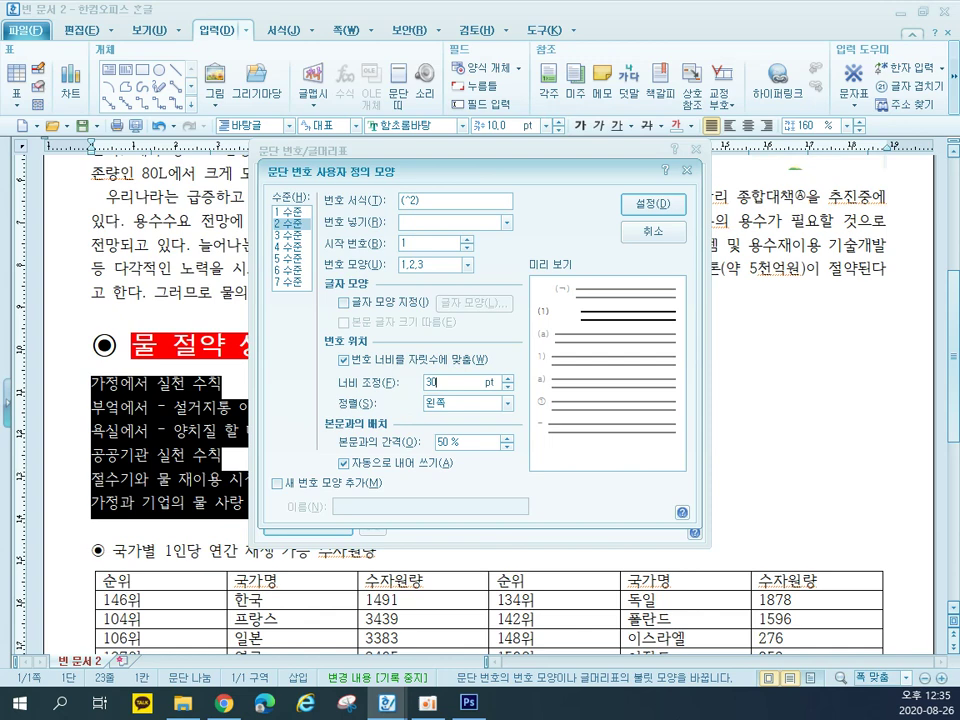
pyautogui.click(478, 404)
pyautogui.click(474, 440)
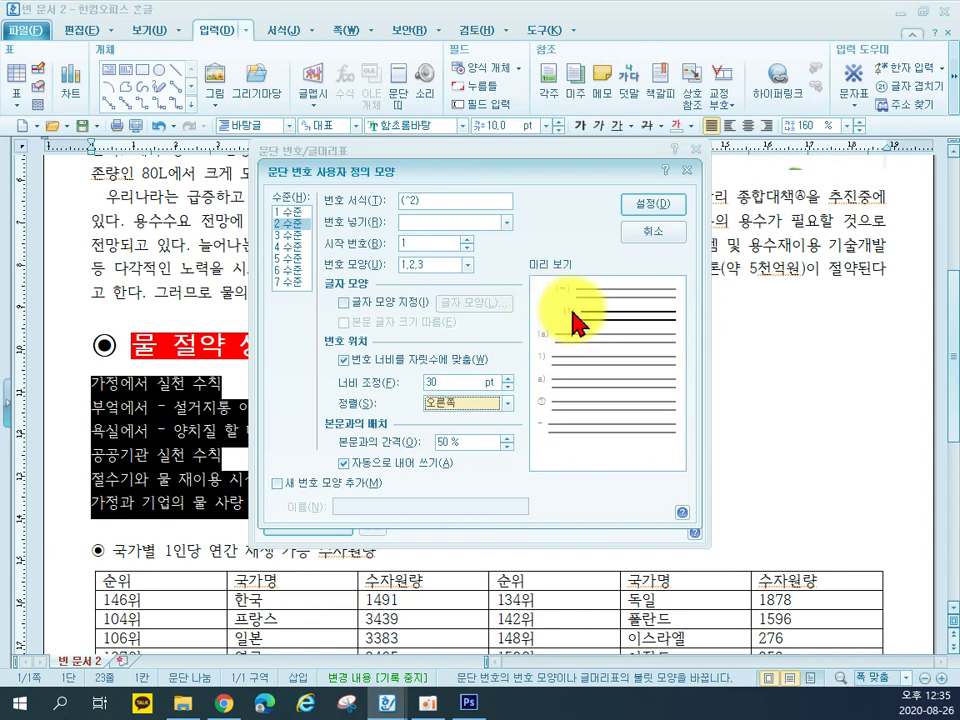
pyautogui.click(652, 207)
pyautogui.click(660, 186)
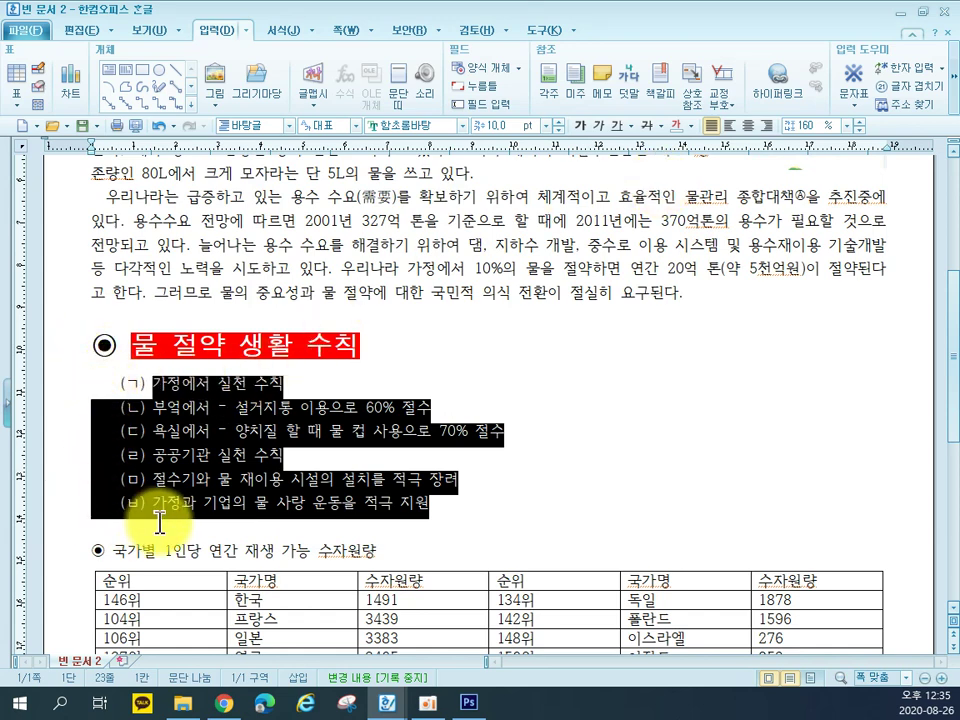
# - Set the line spacing of the six numbered lines to 180%
pyautogui.click(808, 127)
pyautogui.write('1')
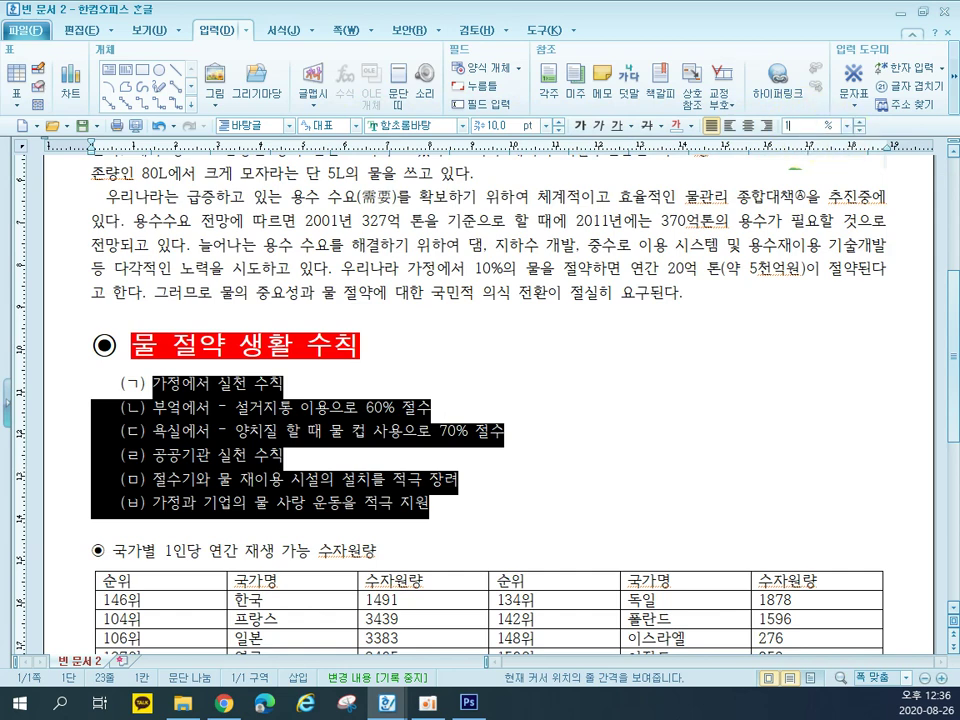
pyautogui.write('80')
pyautogui.press('Return')
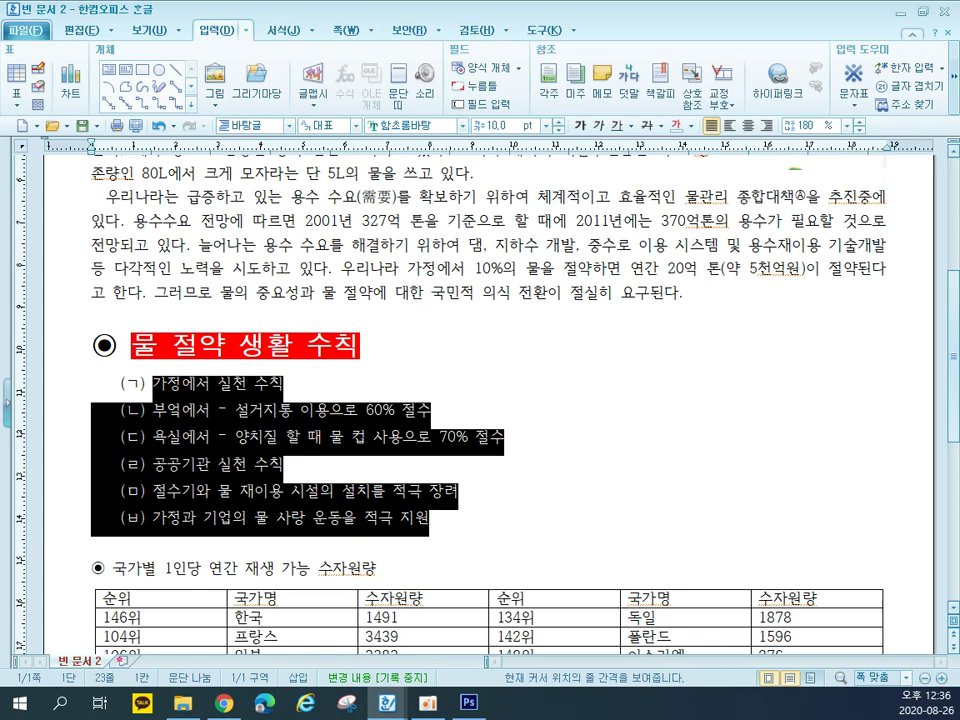
pyautogui.click(313, 439)
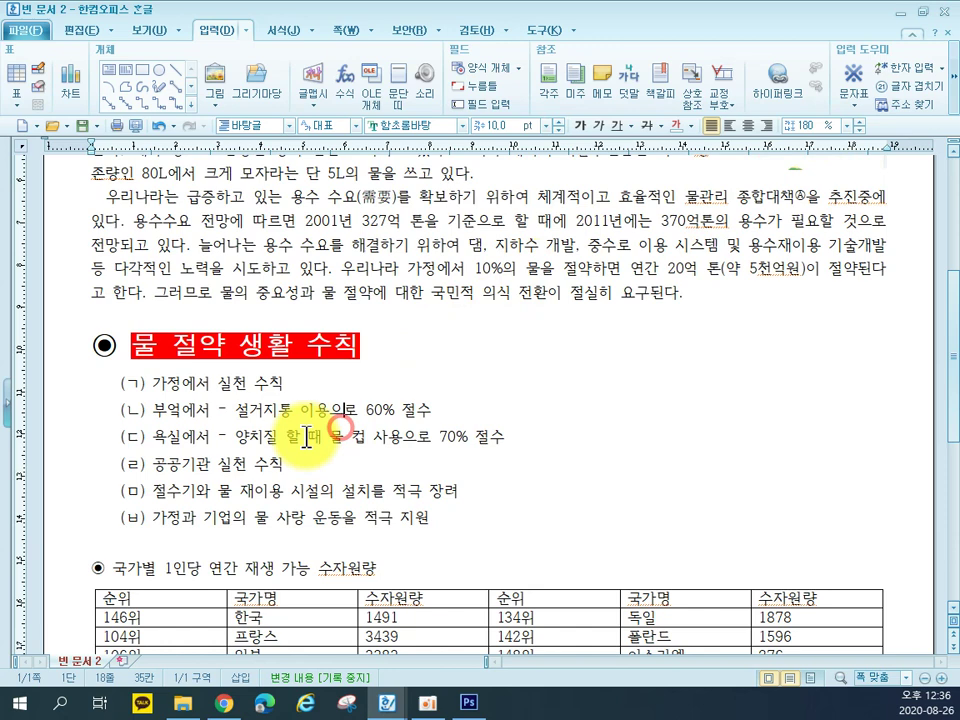
# - Demote the list lines starting with 부엌에서 and 욕실에서 by one level, to (1) and (2)
pyautogui.click(70, 414)
pyautogui.moveTo(70, 414); pyautogui.dragTo(70, 442)
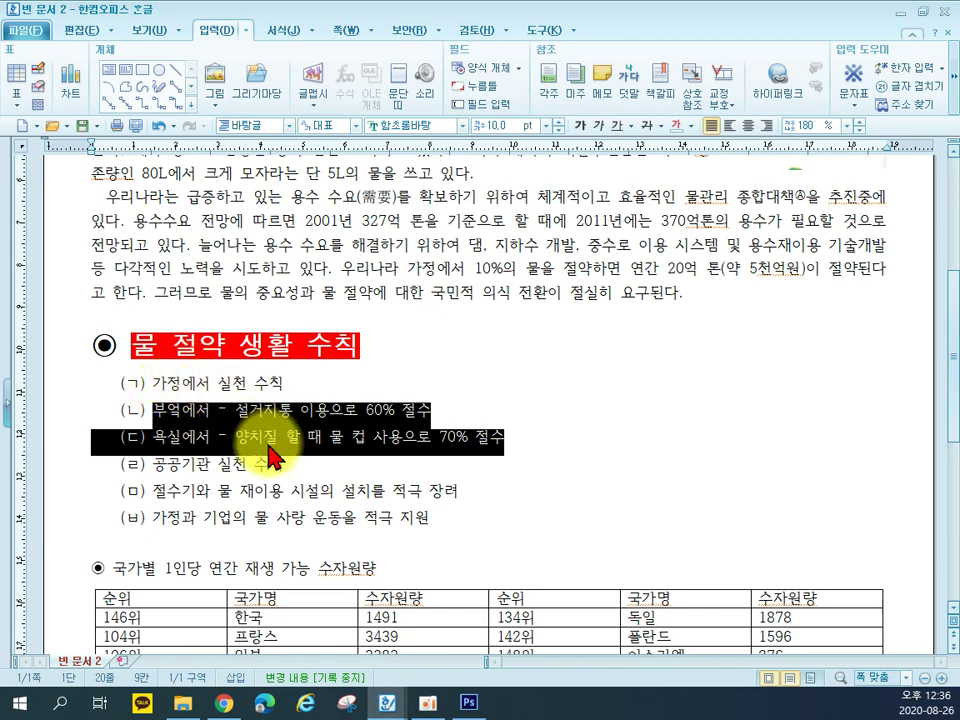
pyautogui.click(280, 30)
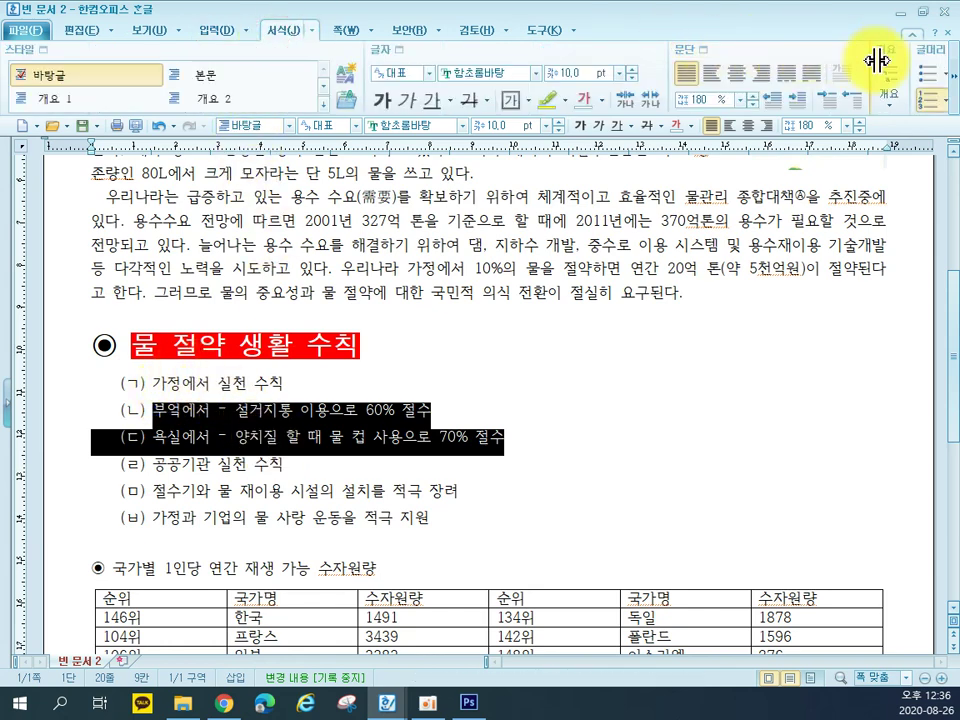
pyautogui.hscroll(3, 878, 60)
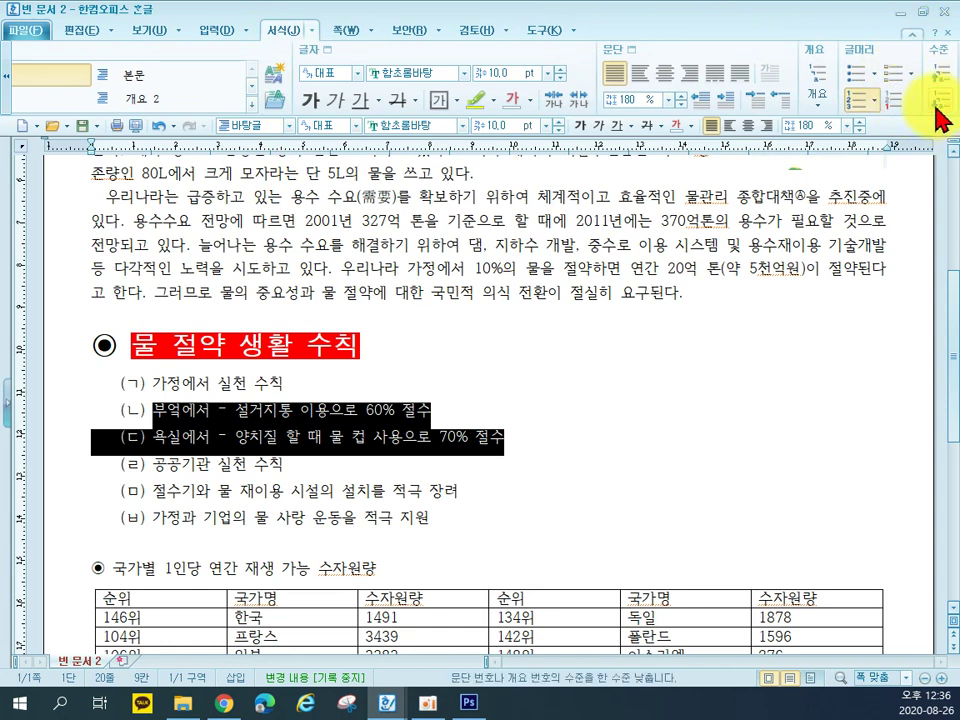
pyautogui.click(938, 108)
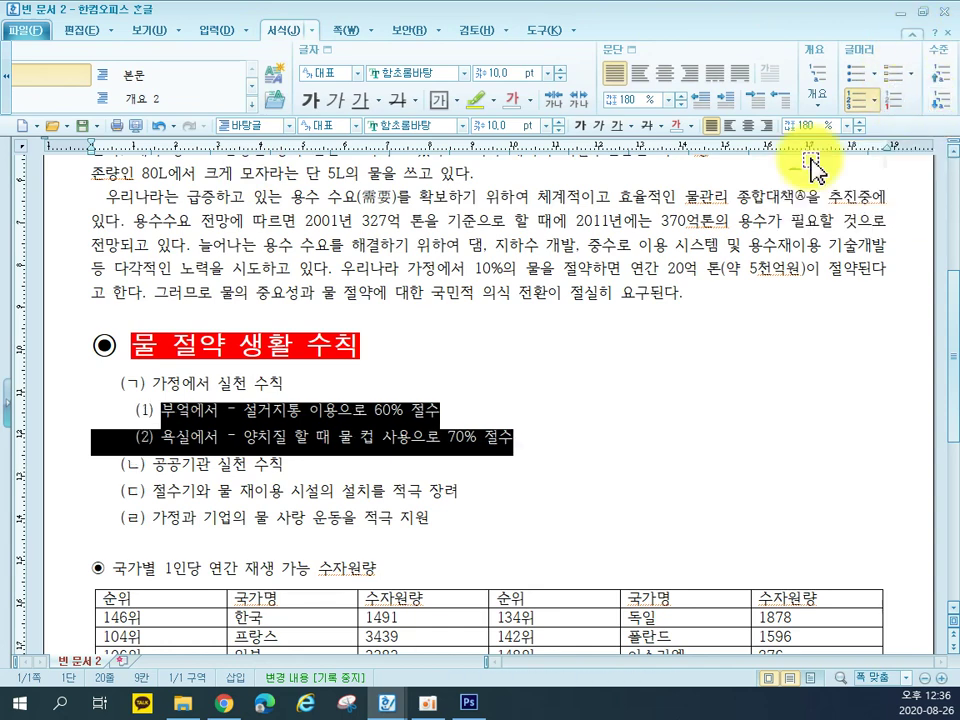
# - Demote the list lines starting with 절수기와 and 가정과 under 공공기관 실천 수칙 by one level
pyautogui.moveTo(56, 492); pyautogui.dragTo(58, 528)
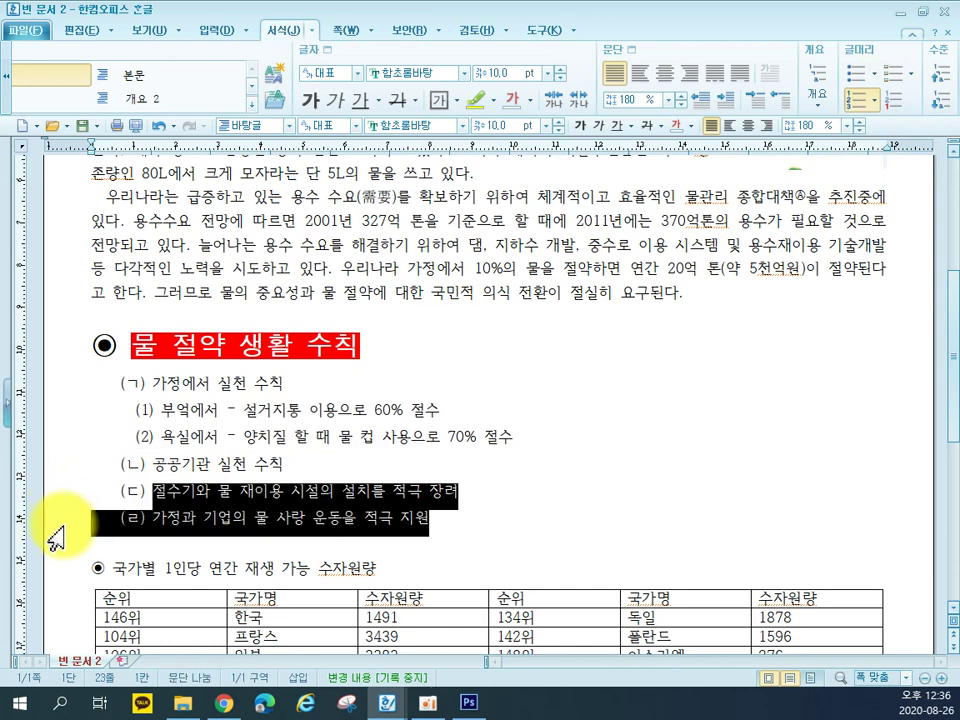
pyautogui.click(946, 104)
pyautogui.click(664, 458)
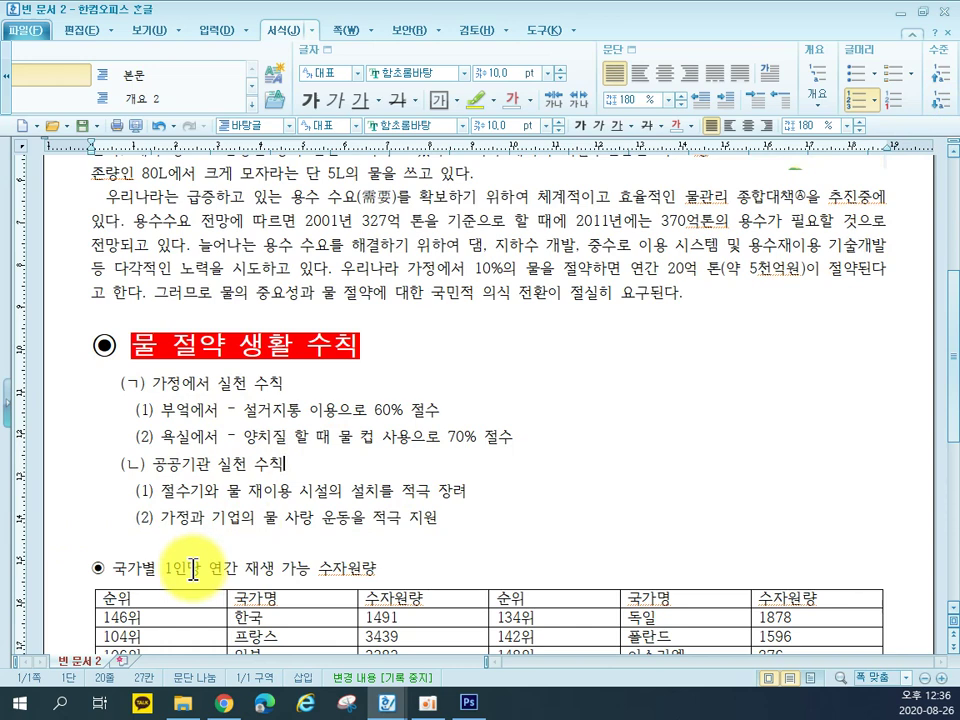
# - Format the heading line ◉ 국가별 1인당 연간 재생 가능 수자원량 in 돋움, 18 pt, bold
pyautogui.scroll(-3, 195, 565)
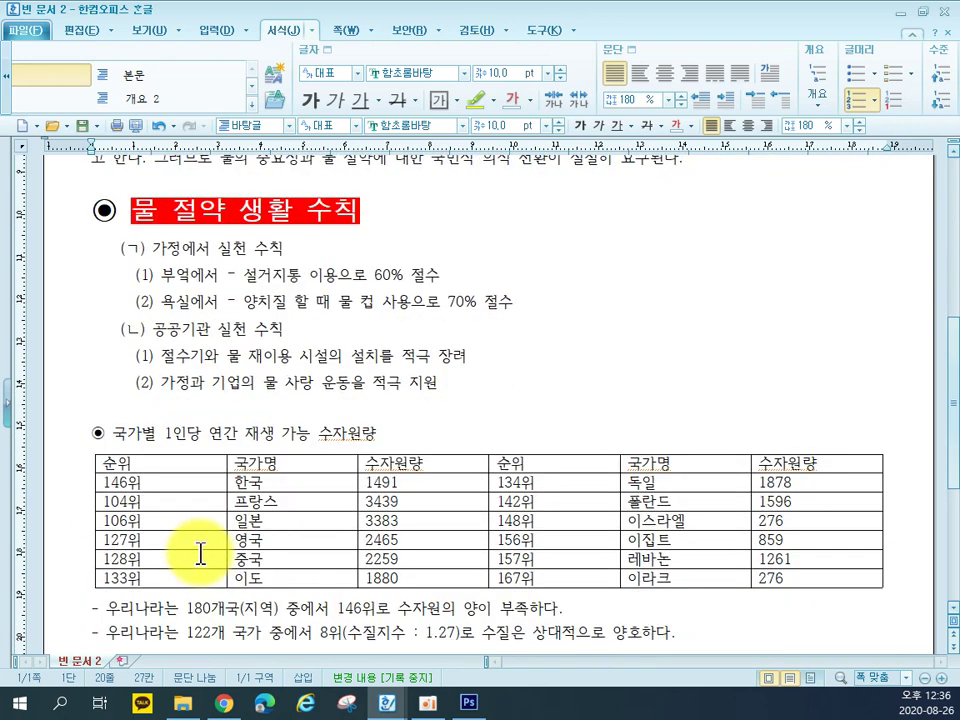
pyautogui.click(58, 438)
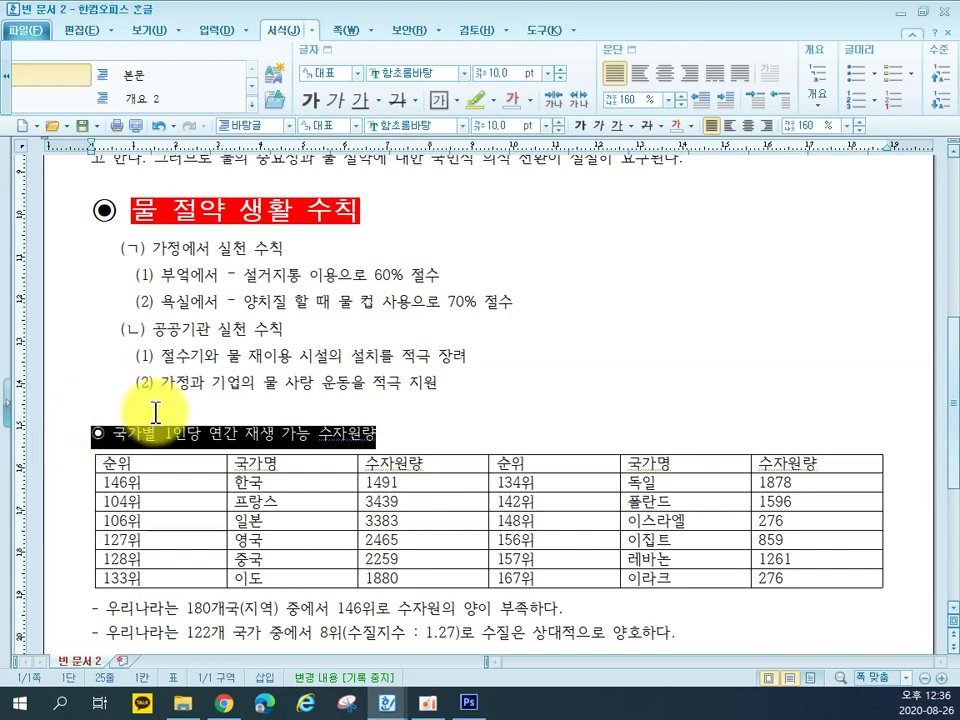
pyautogui.click(407, 128)
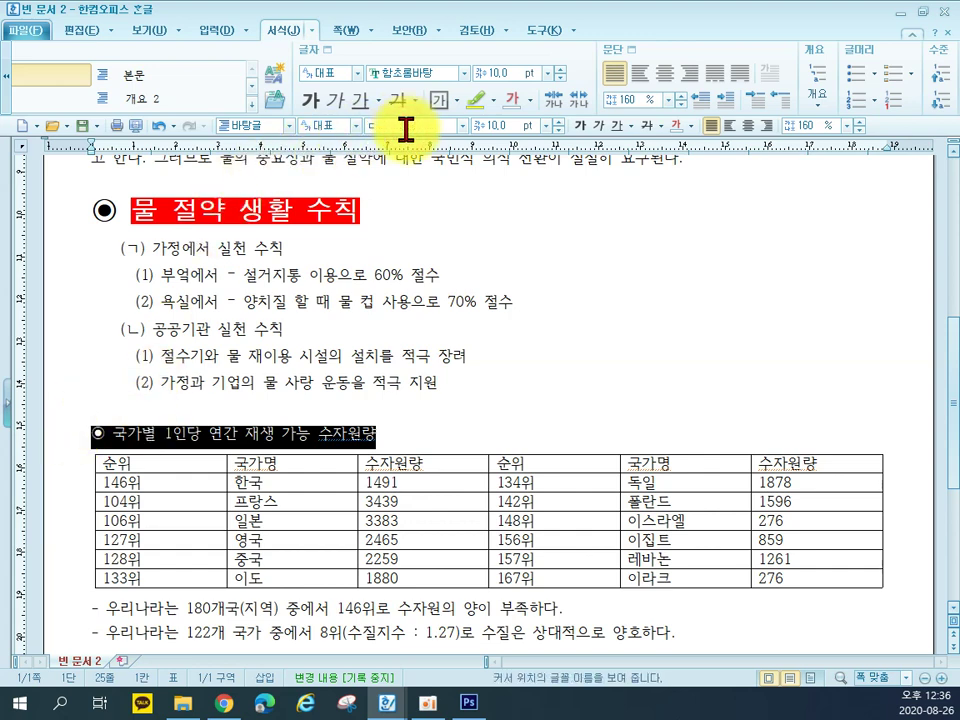
pyautogui.click(462, 126)
pyautogui.click(507, 124)
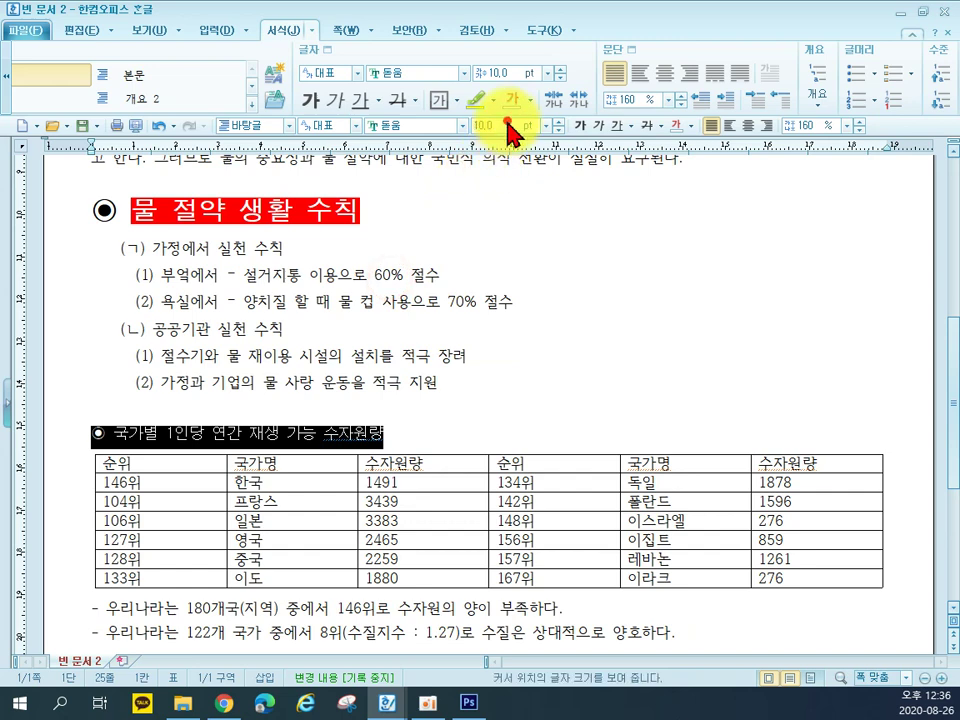
pyautogui.write('18')
pyautogui.press('Return')
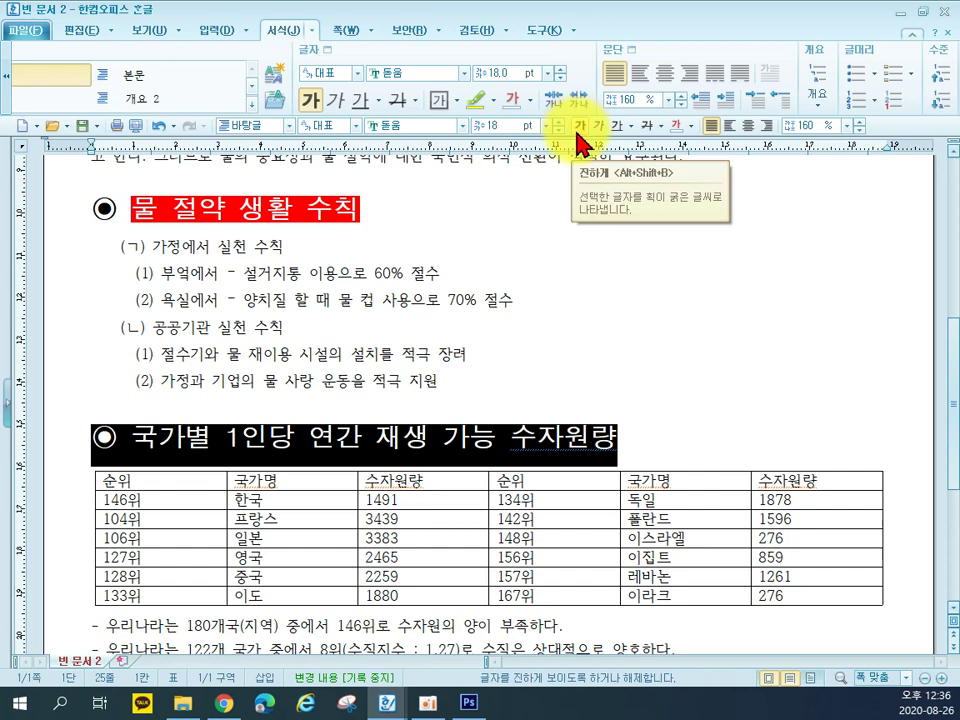
# - Add a shadow to the heading words 국가별 1인당 연간 재생 가능 수자원량, without the ◉ symbol
pyautogui.moveTo(133, 439); pyautogui.dragTo(614, 435)
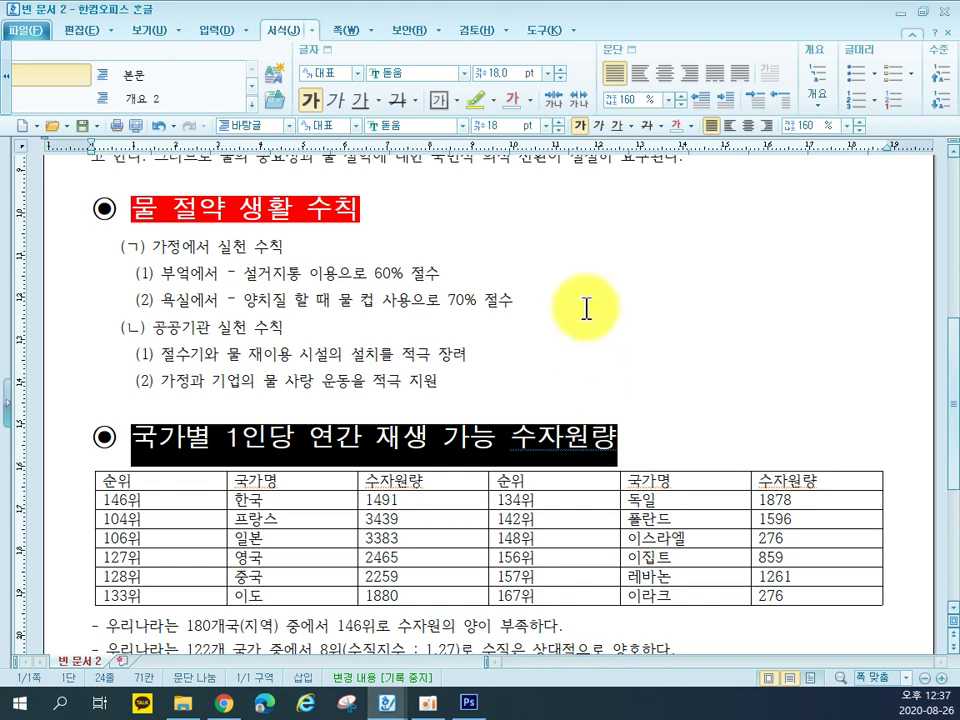
pyautogui.rightClick(429, 446)
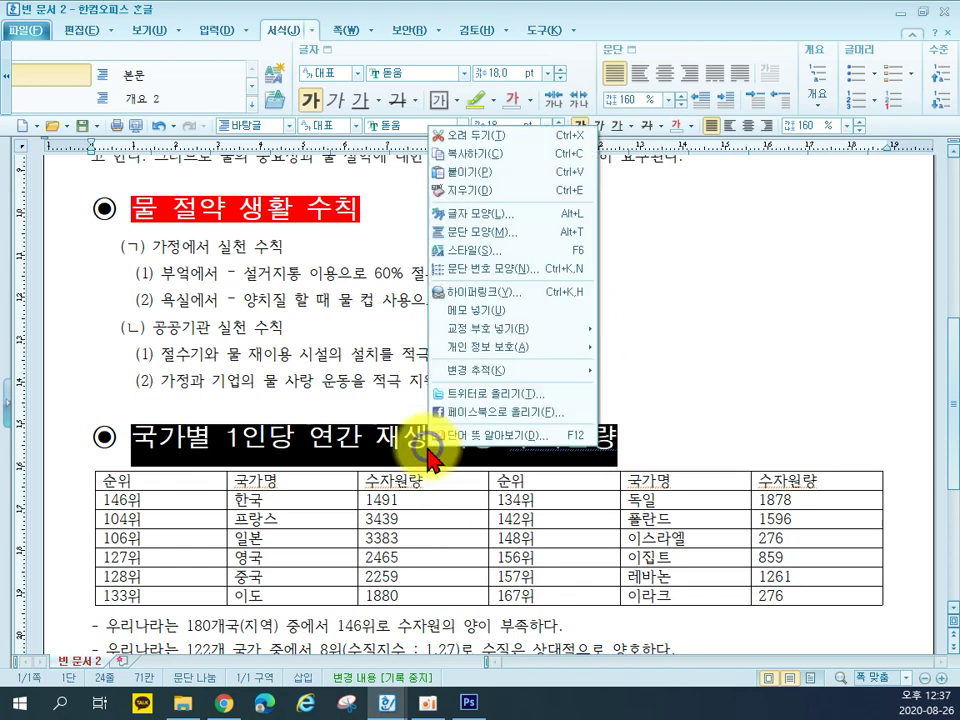
pyautogui.click(497, 215)
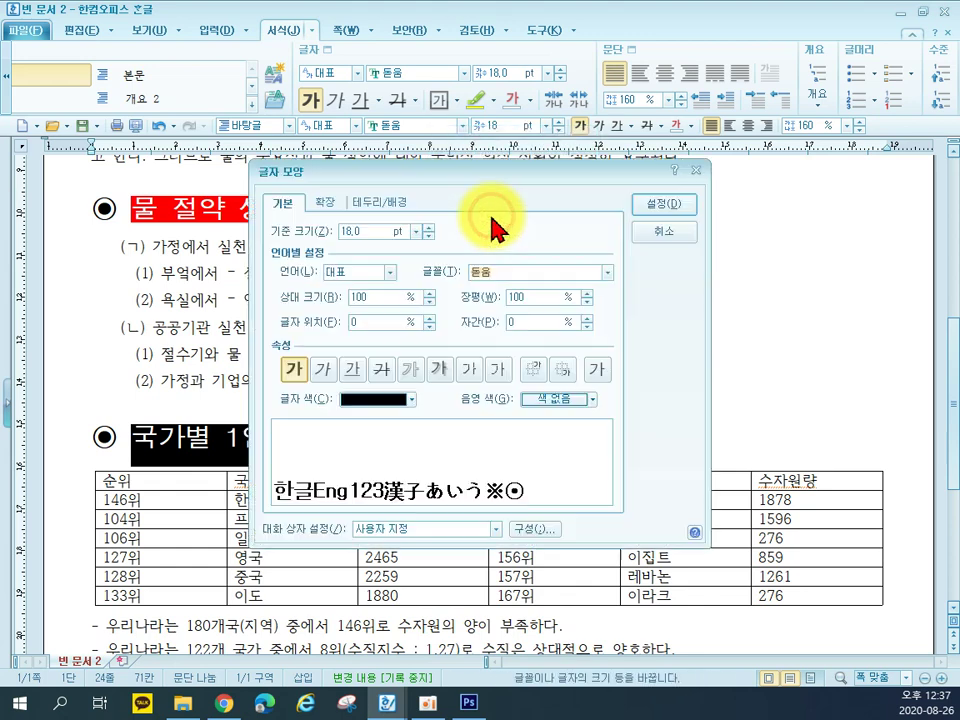
pyautogui.click(439, 369)
pyautogui.click(652, 210)
pyautogui.click(718, 343)
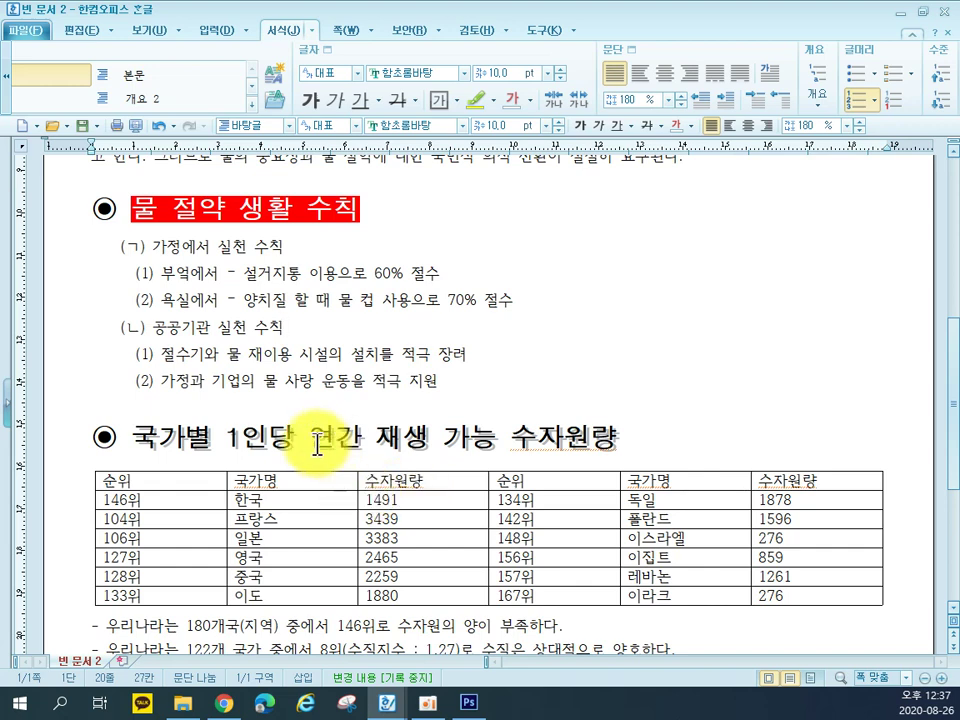
# - Add hollow-circle emphasis marks above the words 연간 재생 가능 in the 국가별 1인당 heading
pyautogui.moveTo(310, 438); pyautogui.dragTo(490, 436)
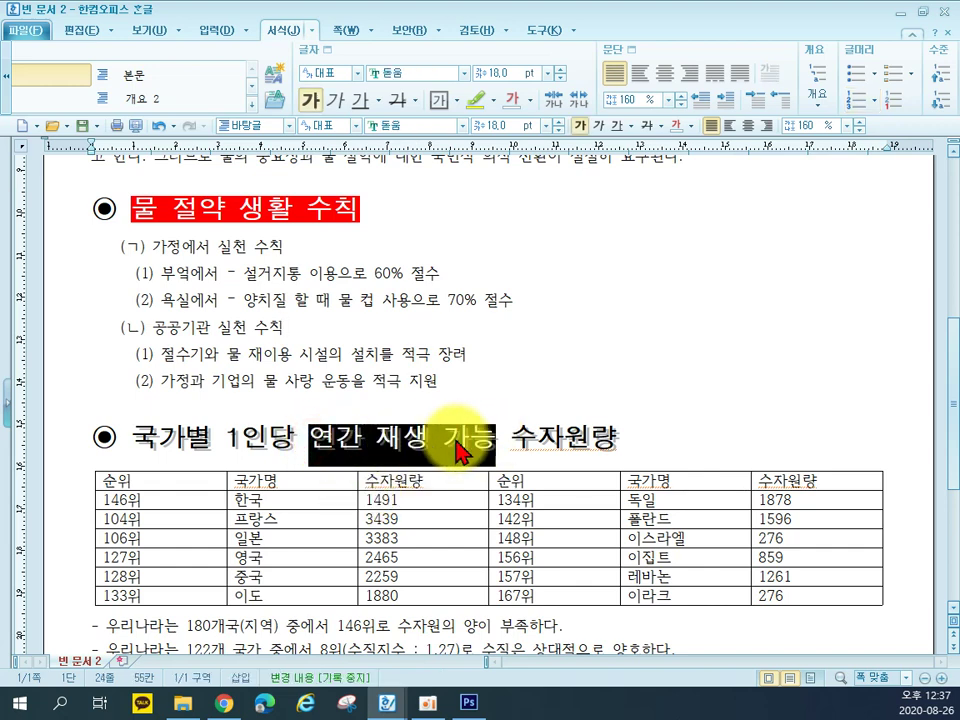
pyautogui.rightClick(455, 432)
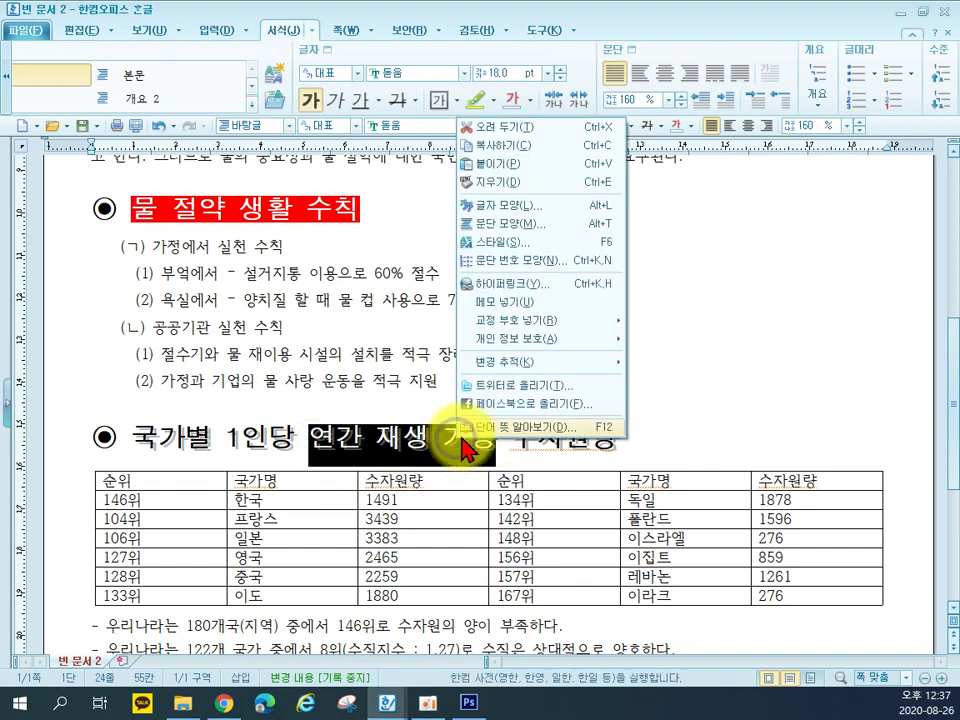
pyautogui.click(514, 212)
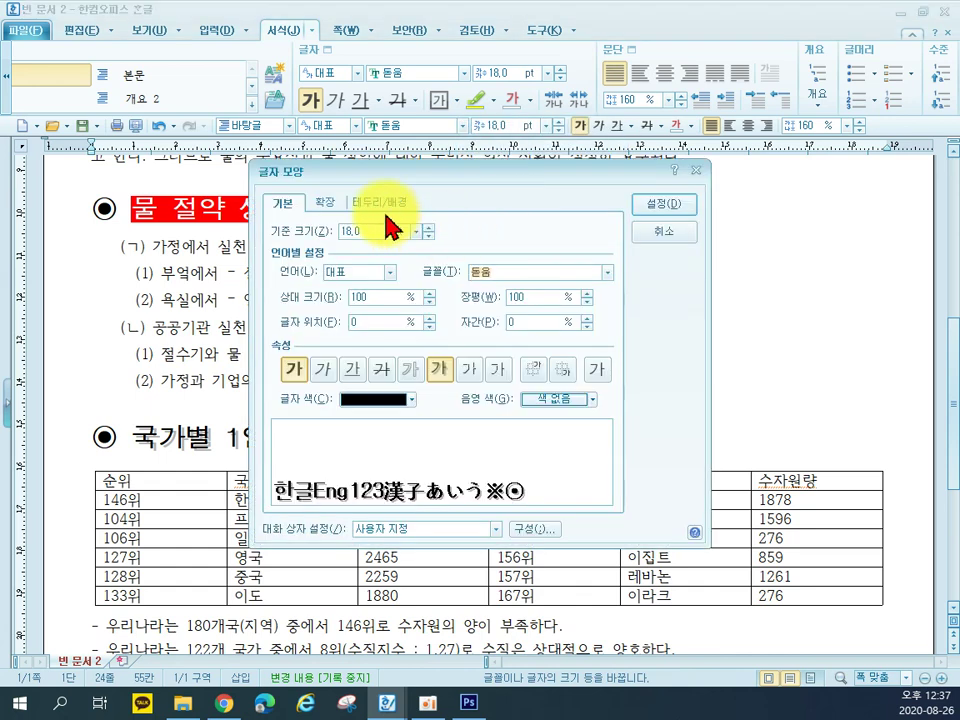
pyautogui.click(328, 204)
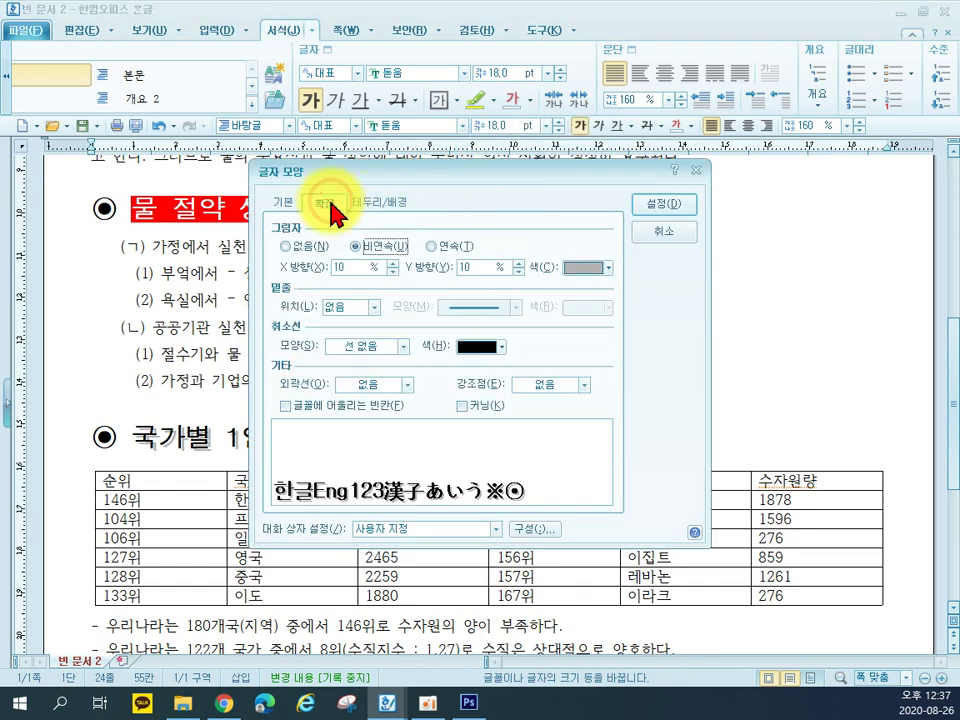
pyautogui.click(560, 384)
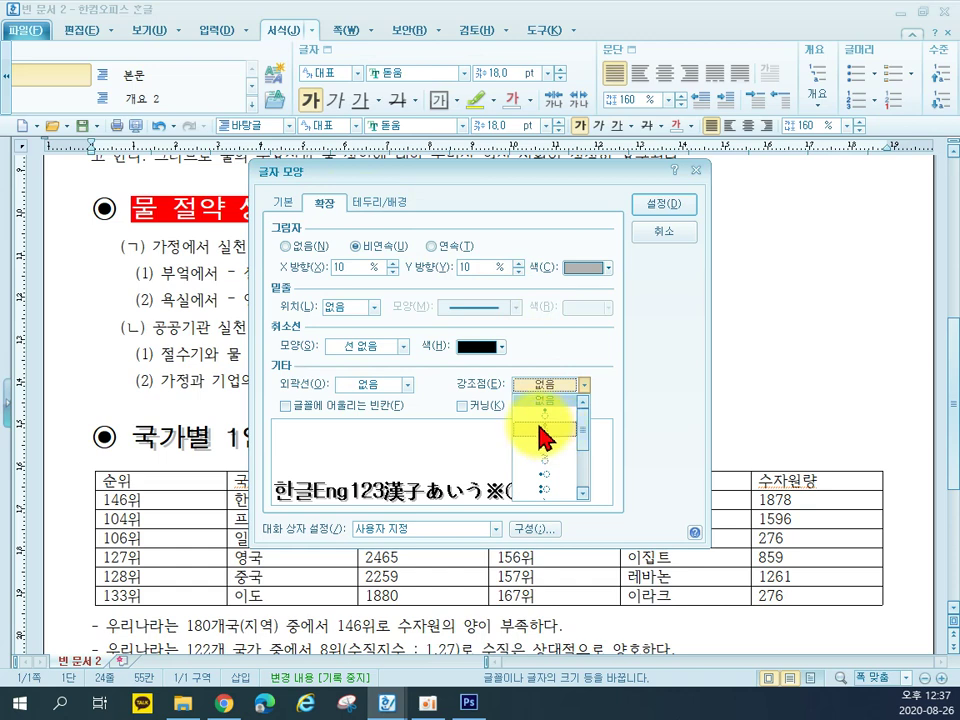
pyautogui.click(545, 436)
pyautogui.click(666, 206)
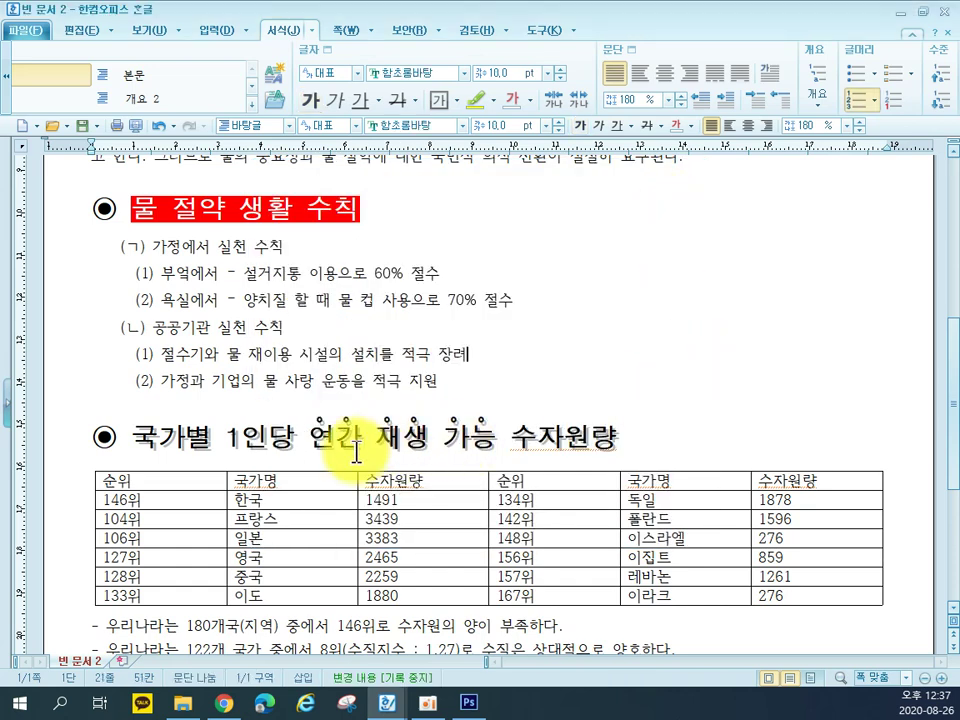
pyautogui.click(403, 374)
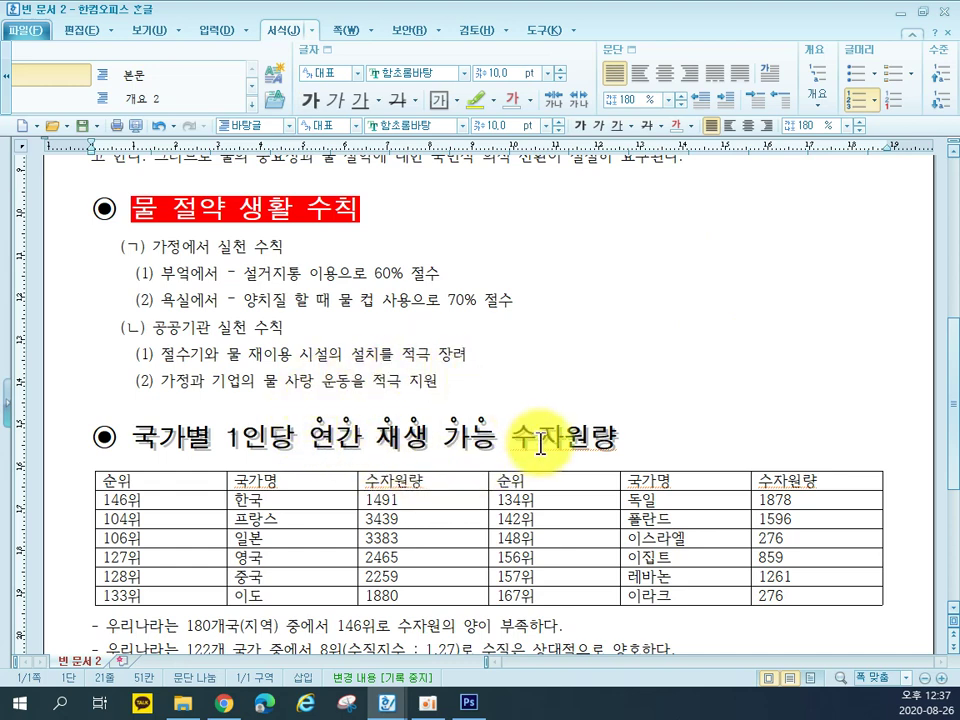
pyautogui.scroll(-2, 540, 443)
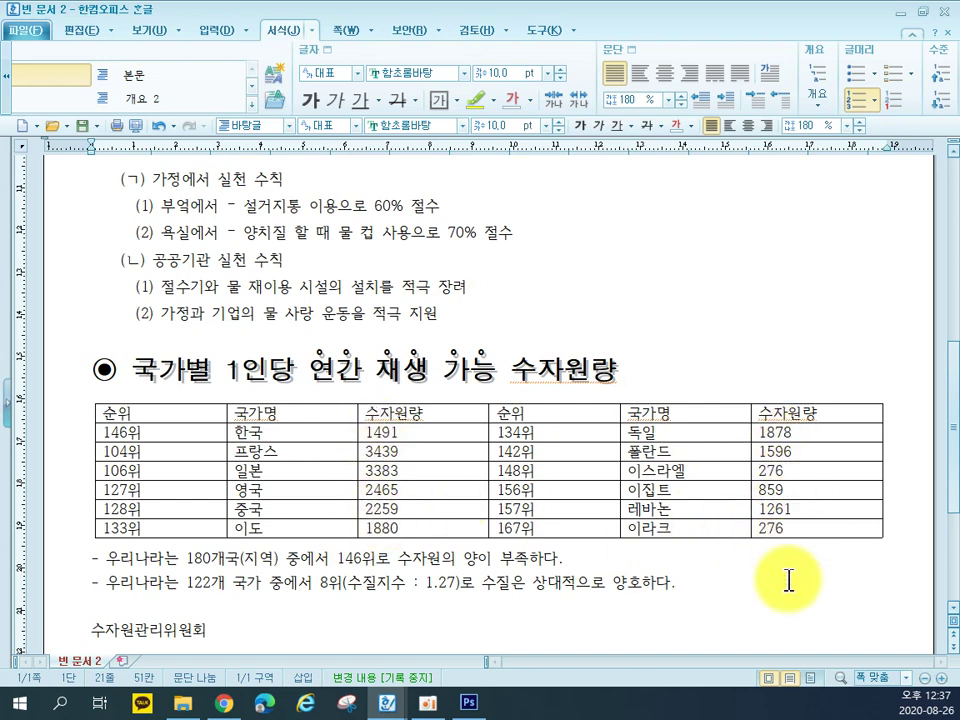
pyautogui.moveTo(422, 437); pyautogui.dragTo(407, 514)
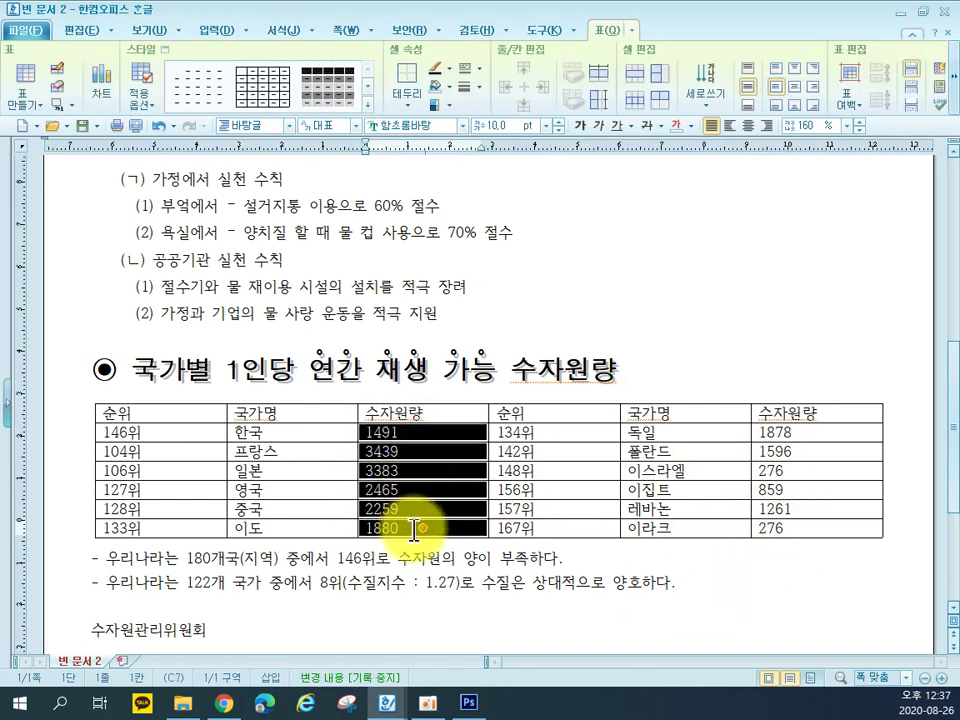
pyautogui.rightClick(423, 519)
pyautogui.click(395, 524)
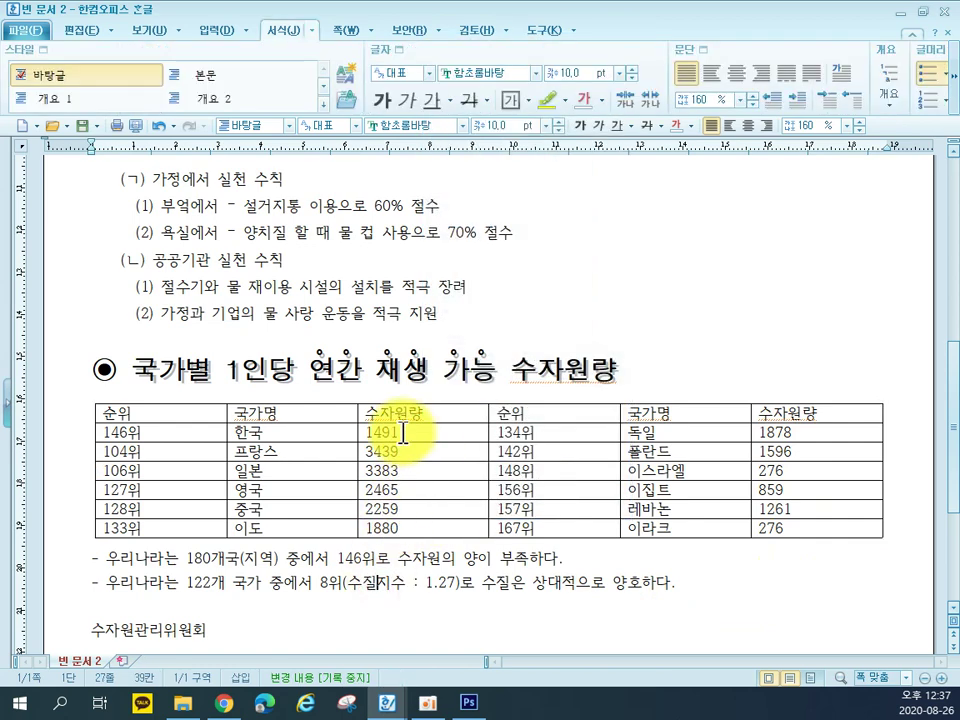
# - Add thousands separators to the numbers in both 수자원량 columns of the table
pyautogui.moveTo(420, 433); pyautogui.dragTo(398, 532)
pyautogui.rightClick(388, 444)
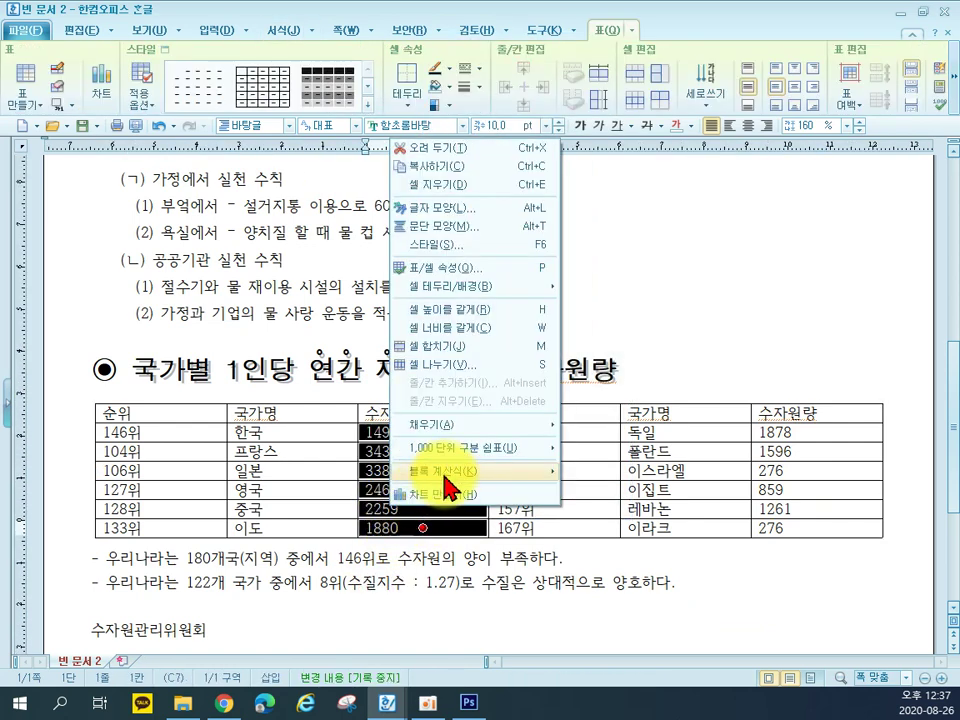
pyautogui.moveTo(555, 448)
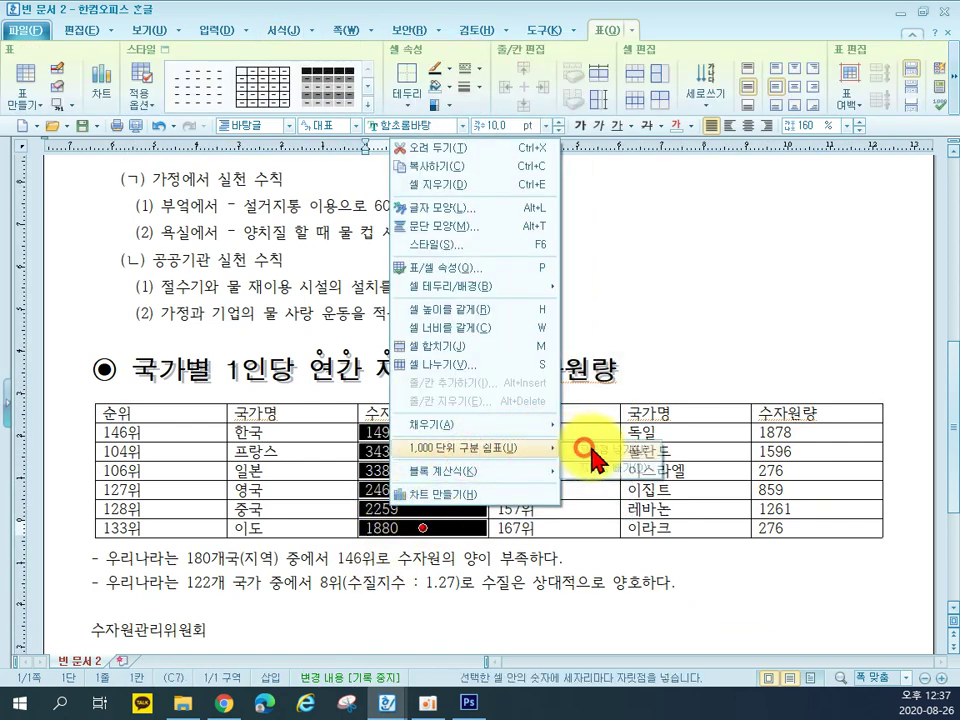
pyautogui.click(582, 391)
pyautogui.moveTo(775, 435); pyautogui.dragTo(781, 530)
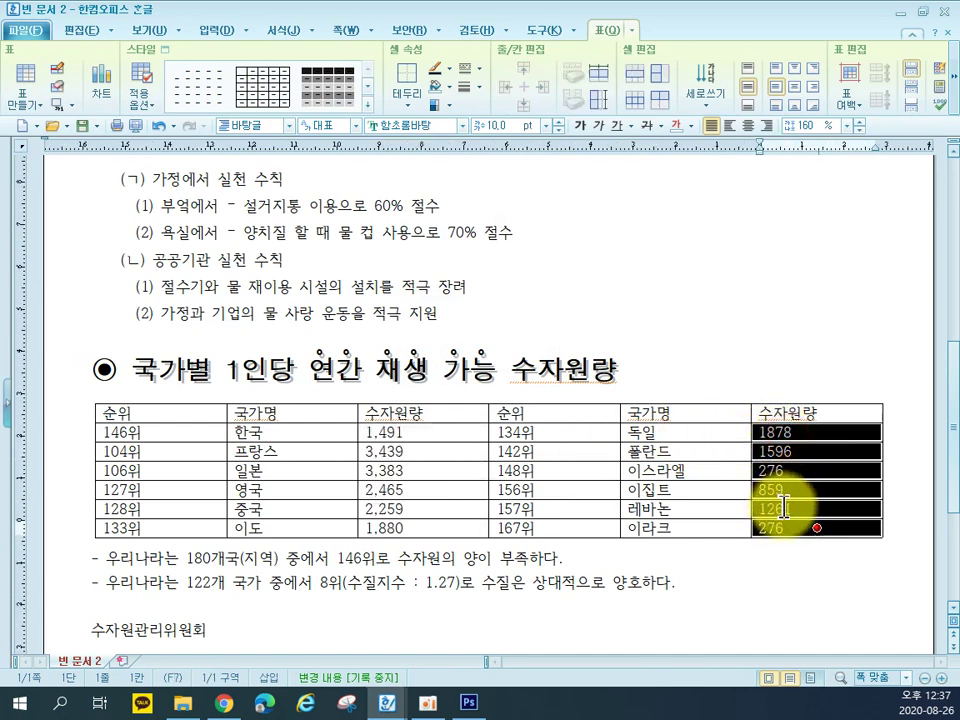
pyautogui.rightClick(783, 507)
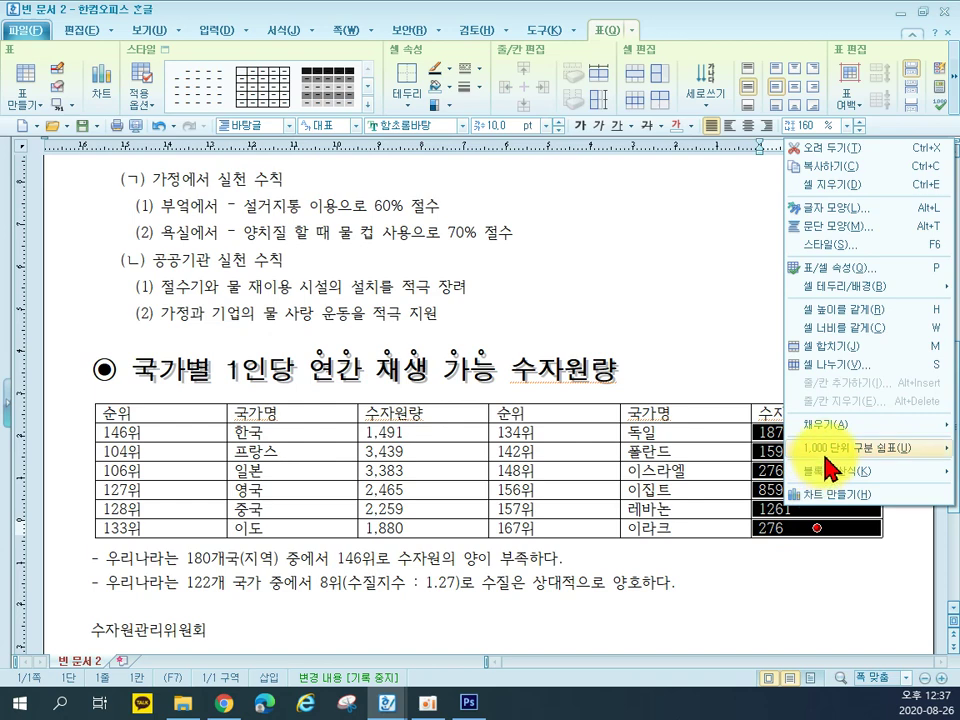
pyautogui.moveTo(826, 462)
pyautogui.click(745, 449)
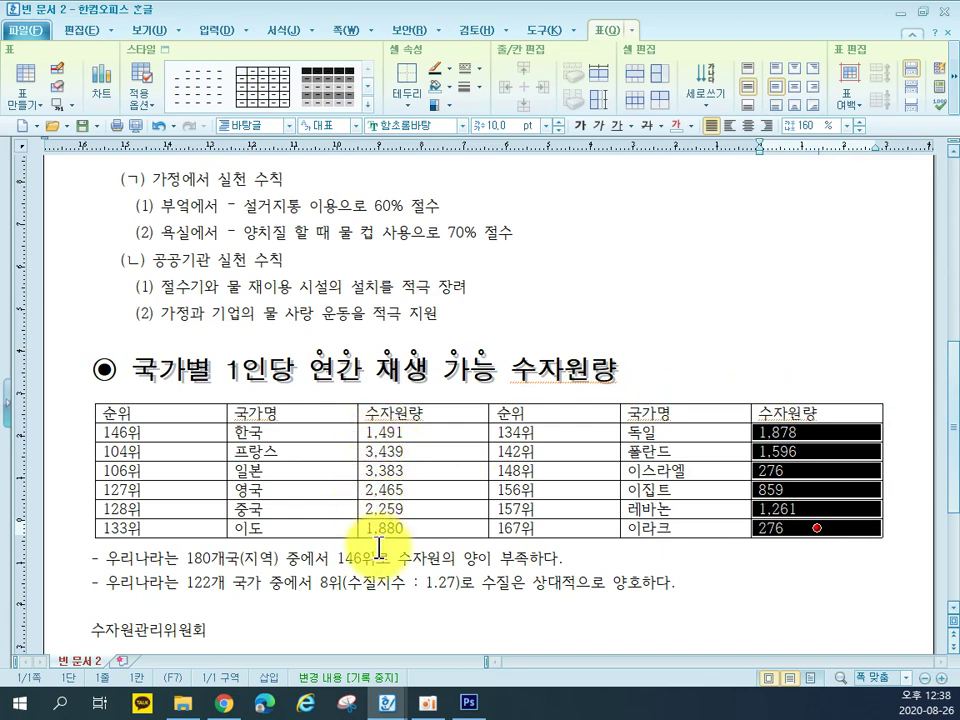
# - Set the text of the whole table in the 굴림 font and center it
pyautogui.moveTo(179, 413); pyautogui.dragTo(805, 541)
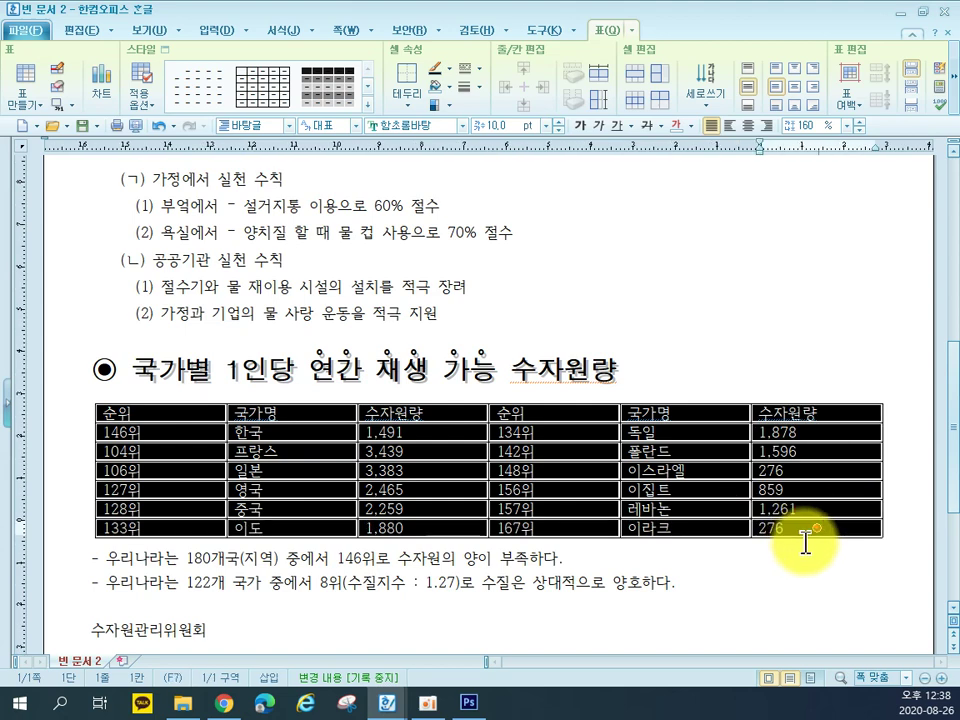
pyautogui.click(419, 126)
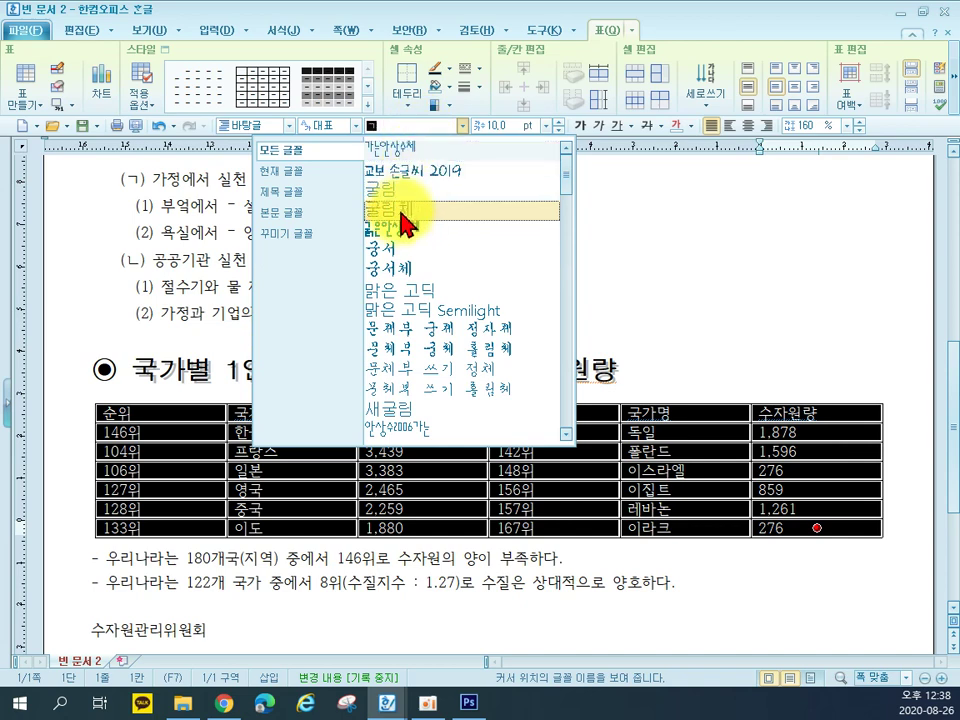
pyautogui.click(406, 189)
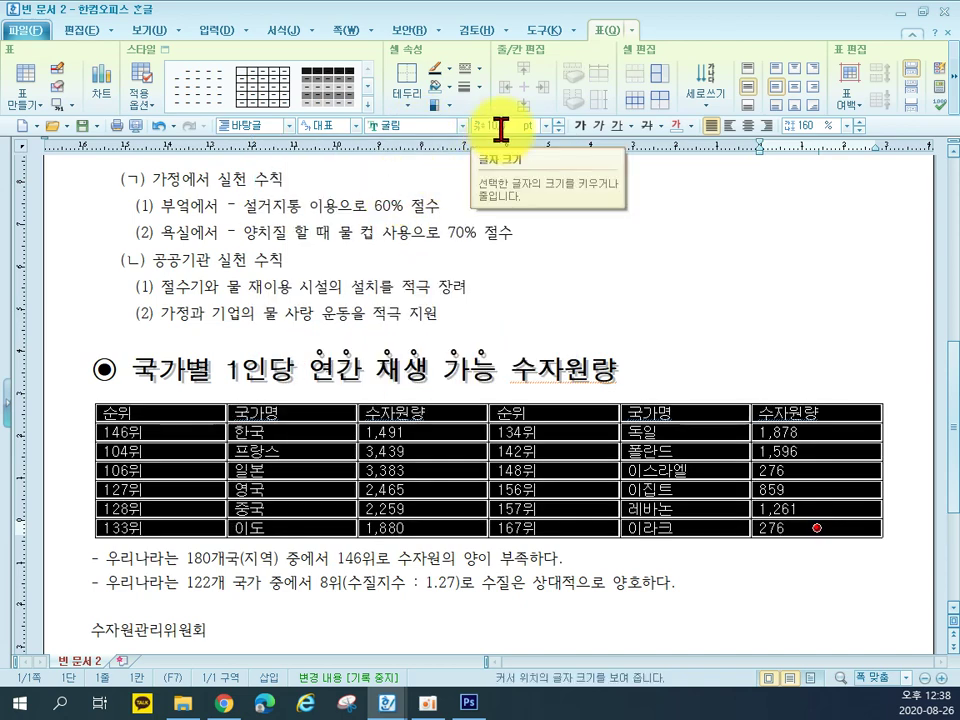
pyautogui.click(747, 127)
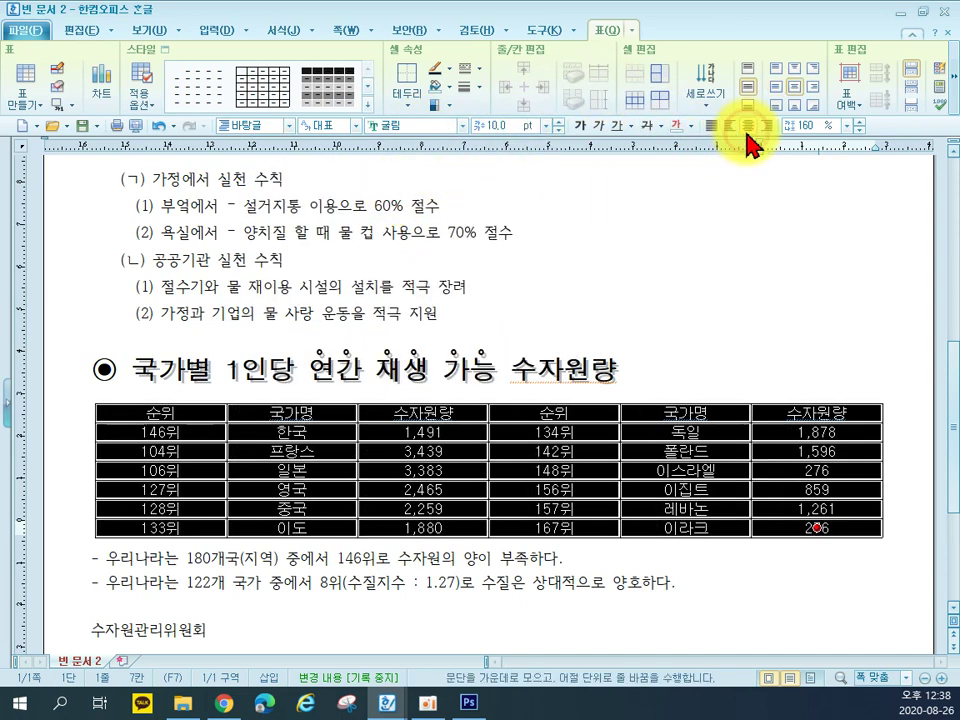
pyautogui.click(617, 328)
# - Fill the table's header row with a 왼쪽 대각선 gradient from white to yellow
pyautogui.moveTo(187, 411); pyautogui.dragTo(802, 408)
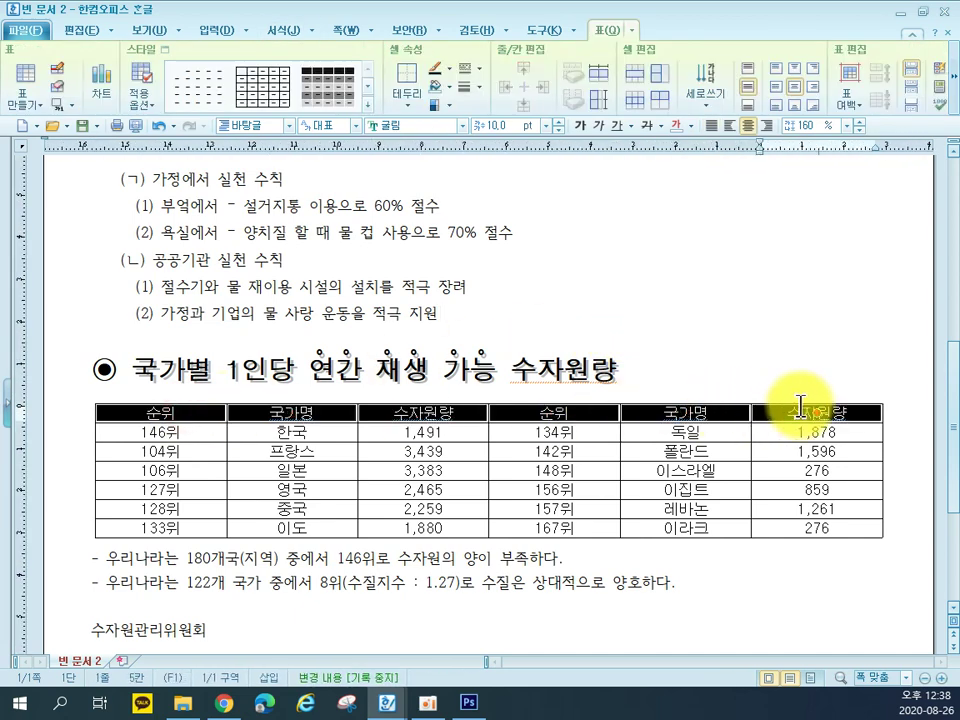
pyautogui.press('l')
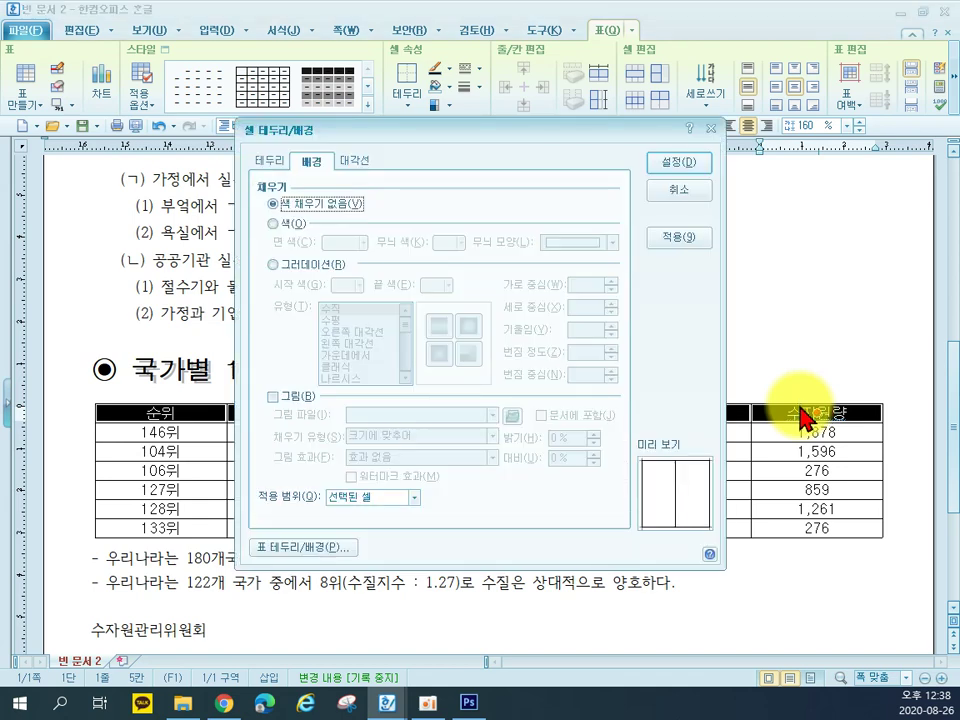
pyautogui.click(310, 266)
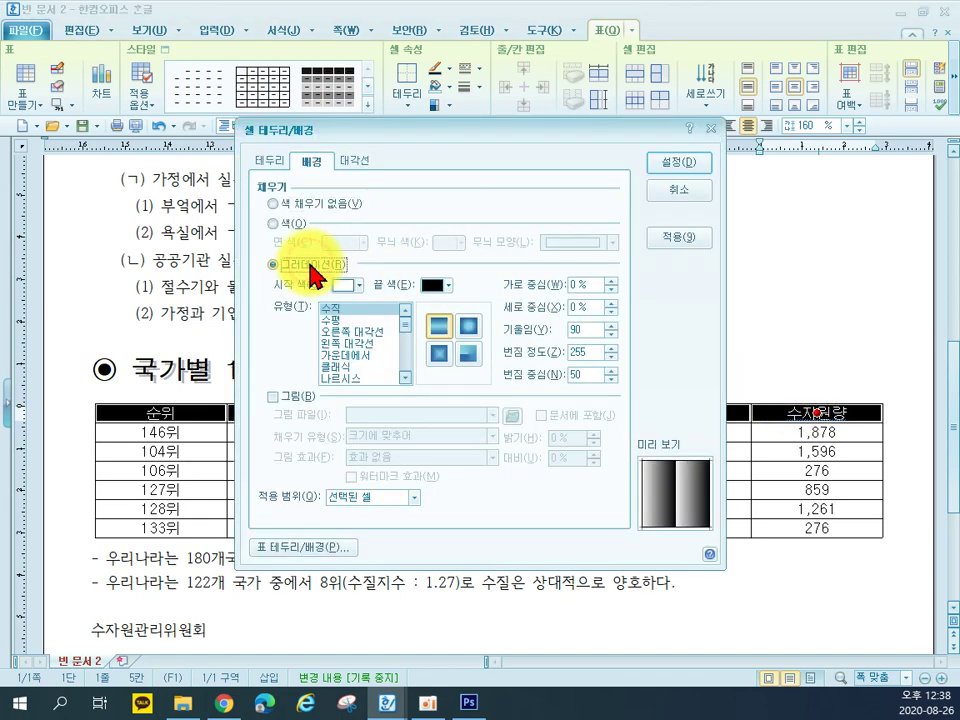
pyautogui.click(329, 343)
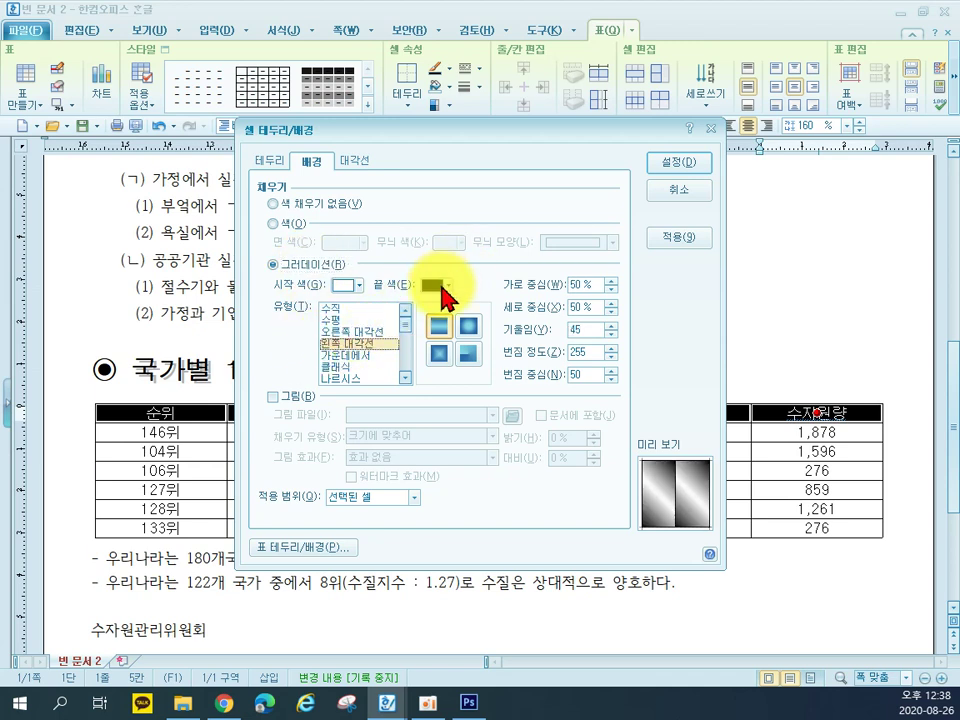
pyautogui.click(445, 286)
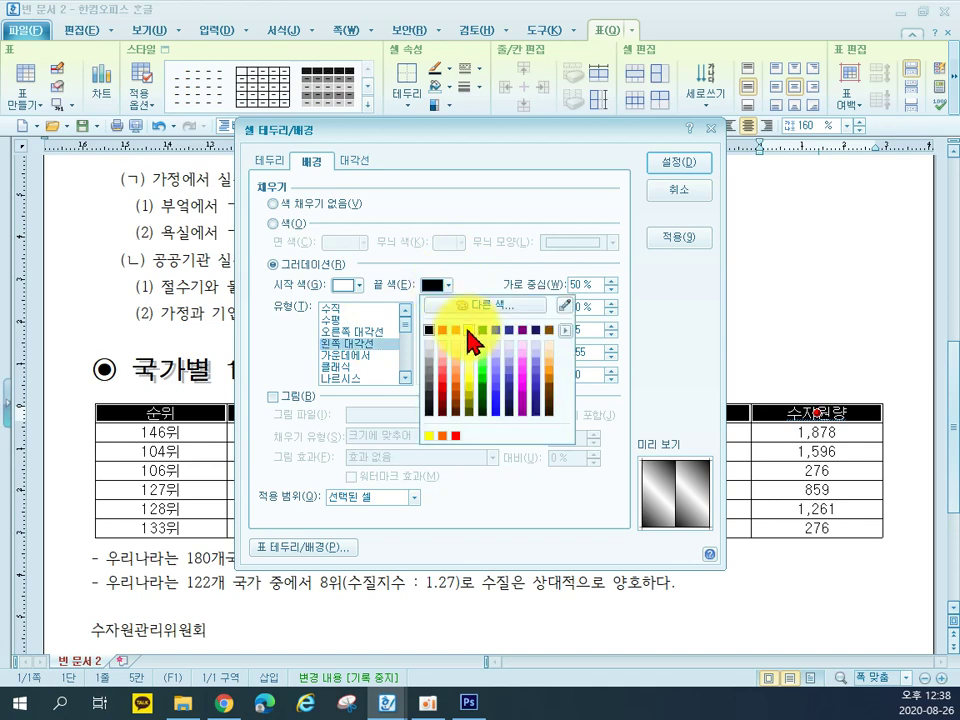
pyautogui.click(470, 337)
pyautogui.click(679, 161)
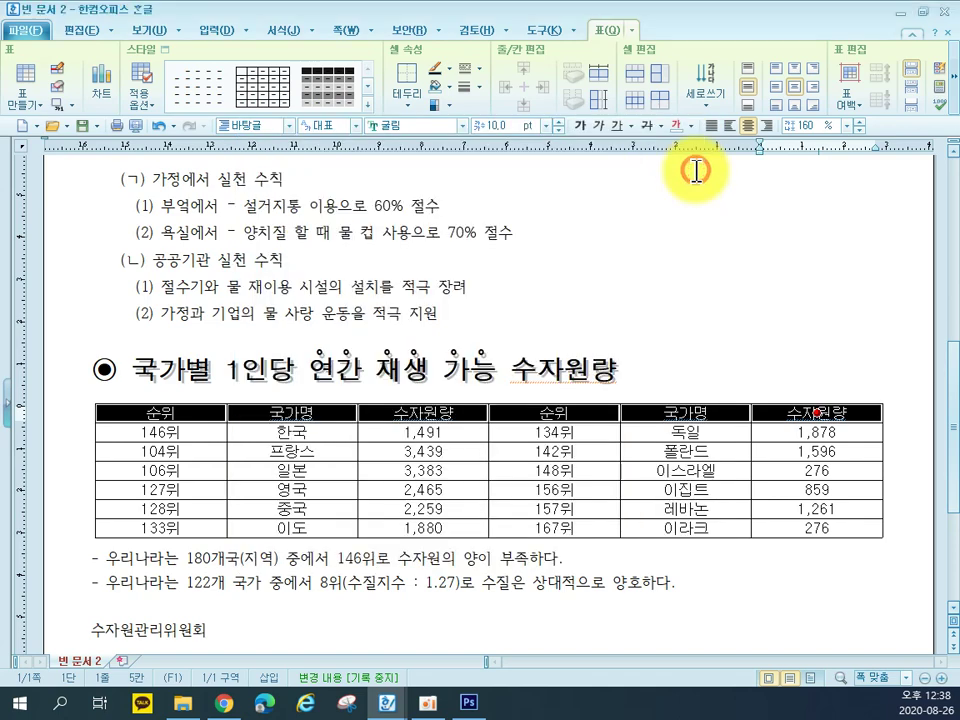
pyautogui.click(793, 308)
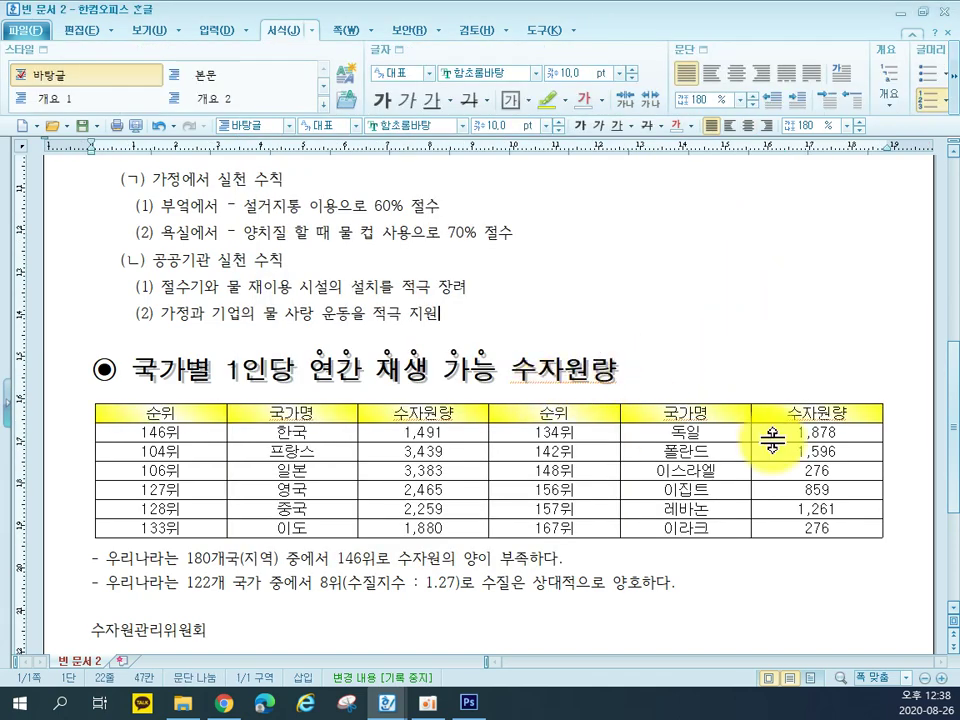
# - Remove the left and right outer borders of the whole table by setting them to 선 없음
pyautogui.moveTo(193, 418); pyautogui.dragTo(776, 528)
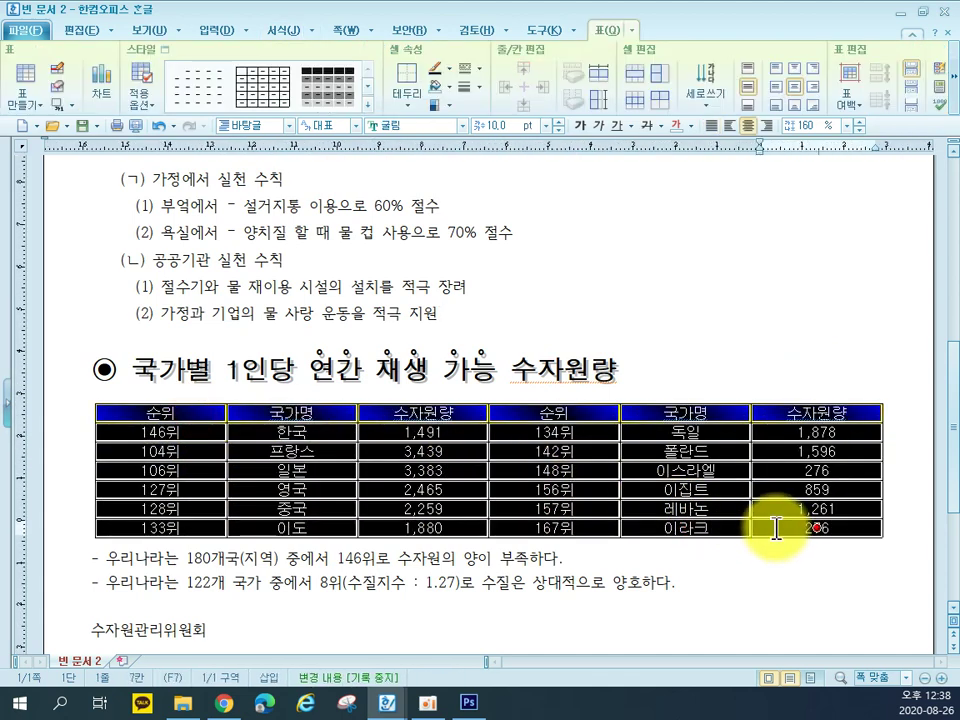
pyautogui.press('l')
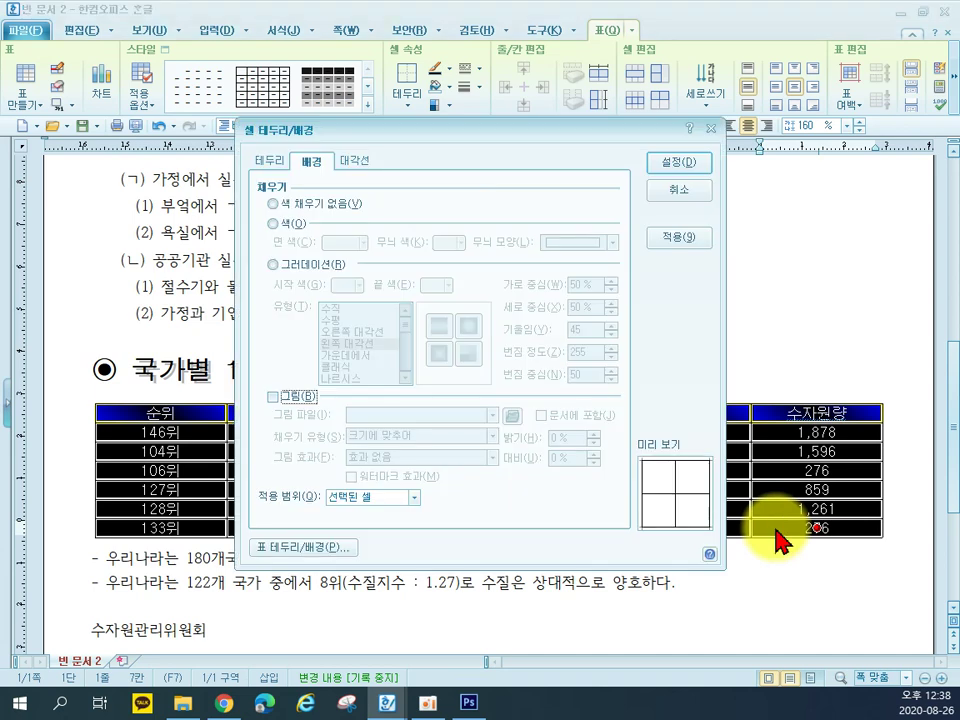
pyautogui.click(270, 161)
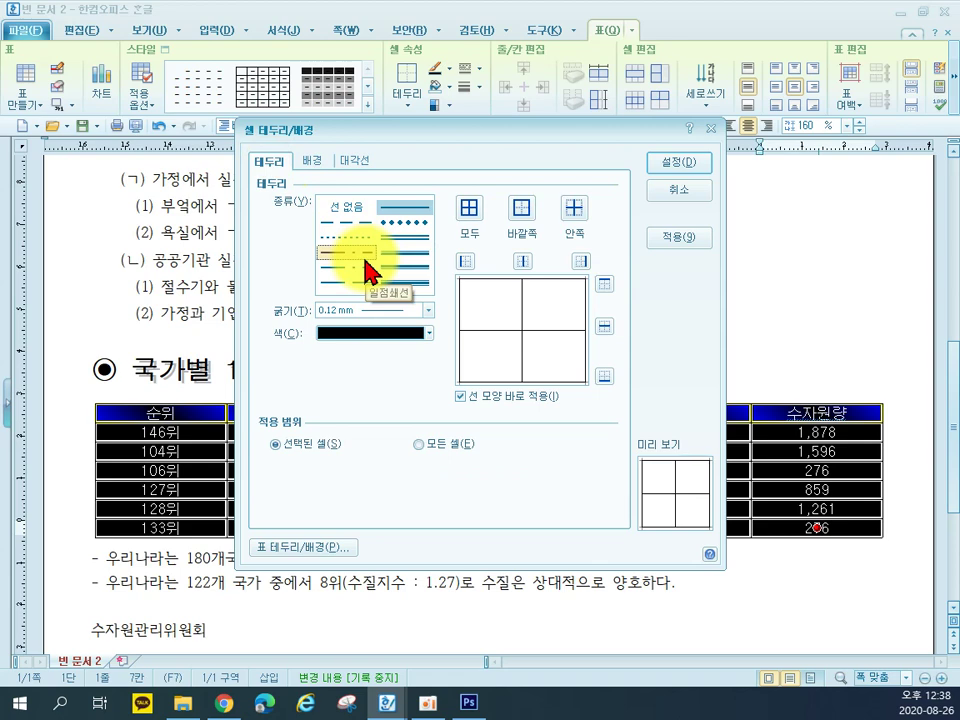
pyautogui.click(343, 208)
pyautogui.click(465, 260)
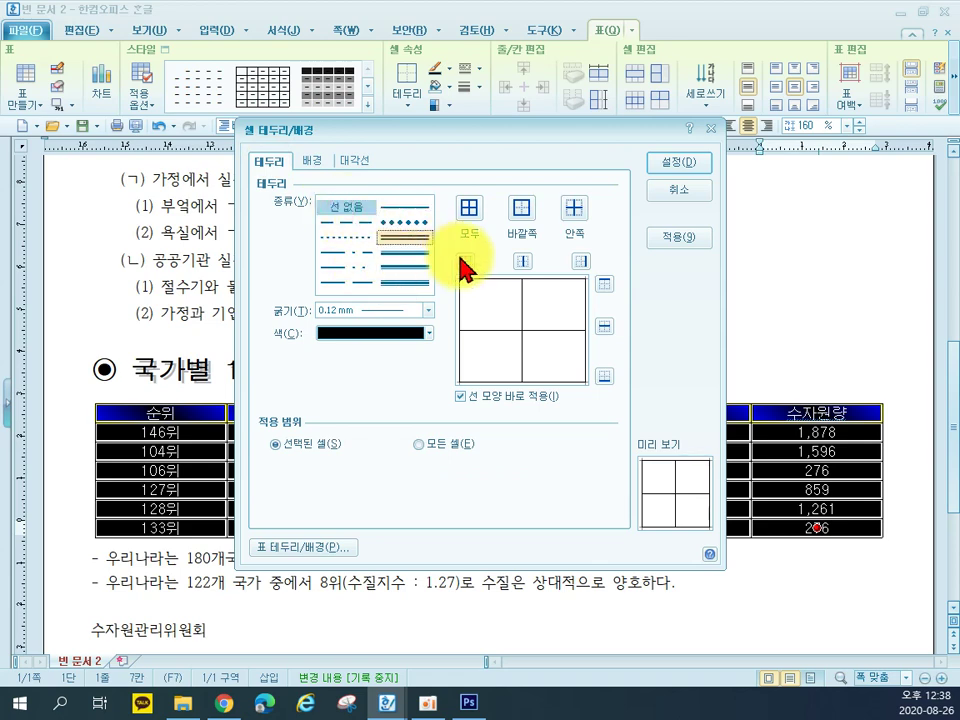
pyautogui.click(578, 260)
pyautogui.click(669, 163)
pyautogui.click(716, 294)
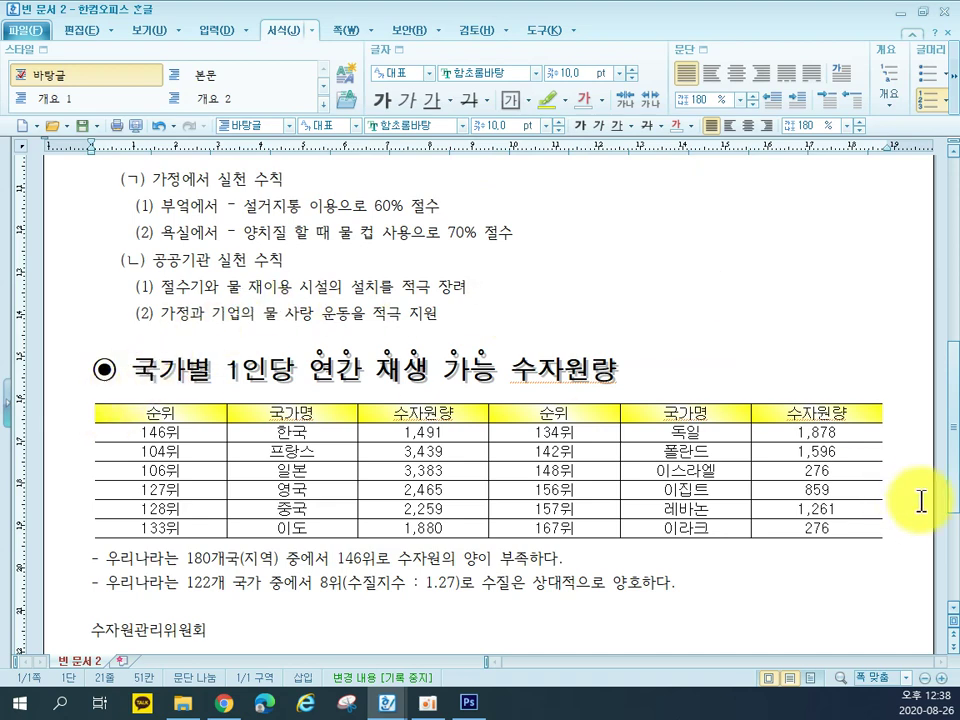
# - Set the table's top and bottom outer borders to a 0.5 mm double line
pyautogui.moveTo(193, 408); pyautogui.dragTo(780, 530)
pyautogui.press('l')
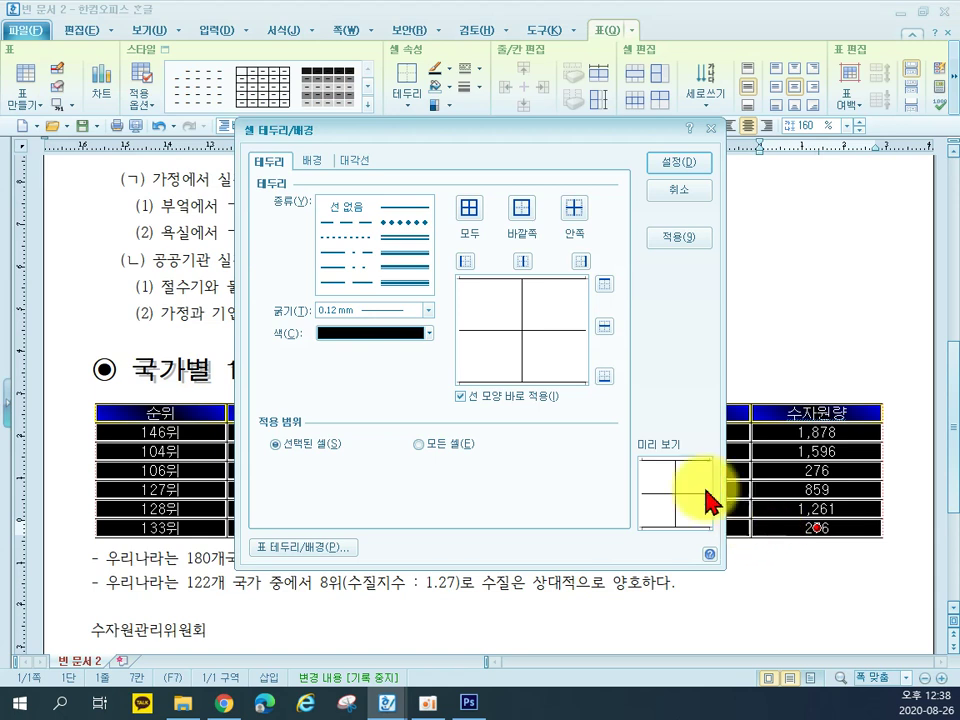
pyautogui.click(414, 240)
pyautogui.click(603, 282)
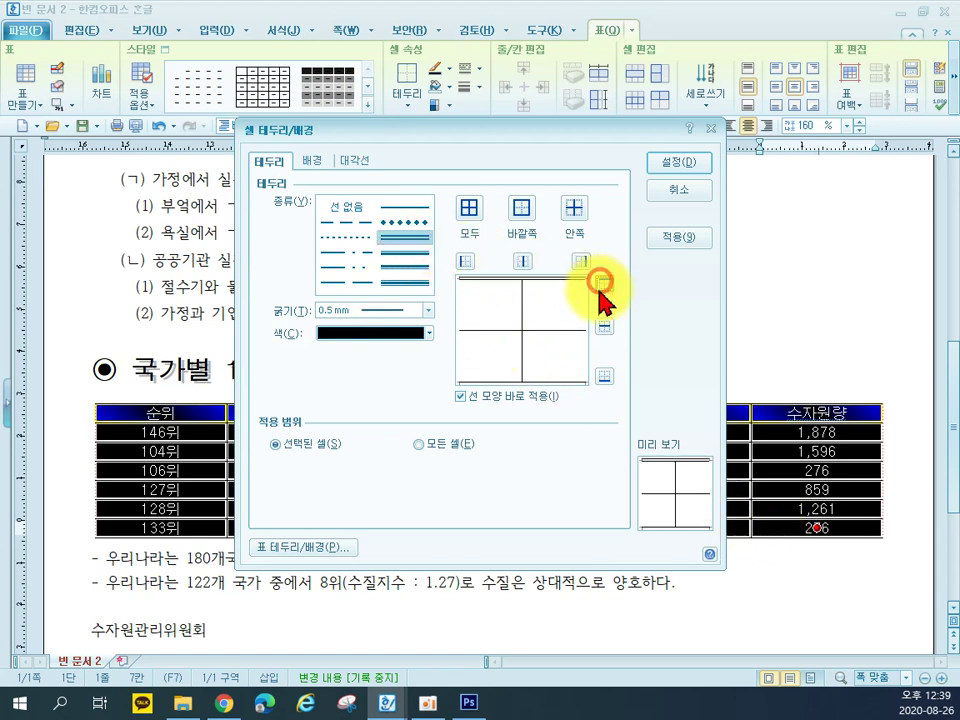
pyautogui.click(604, 377)
pyautogui.click(680, 165)
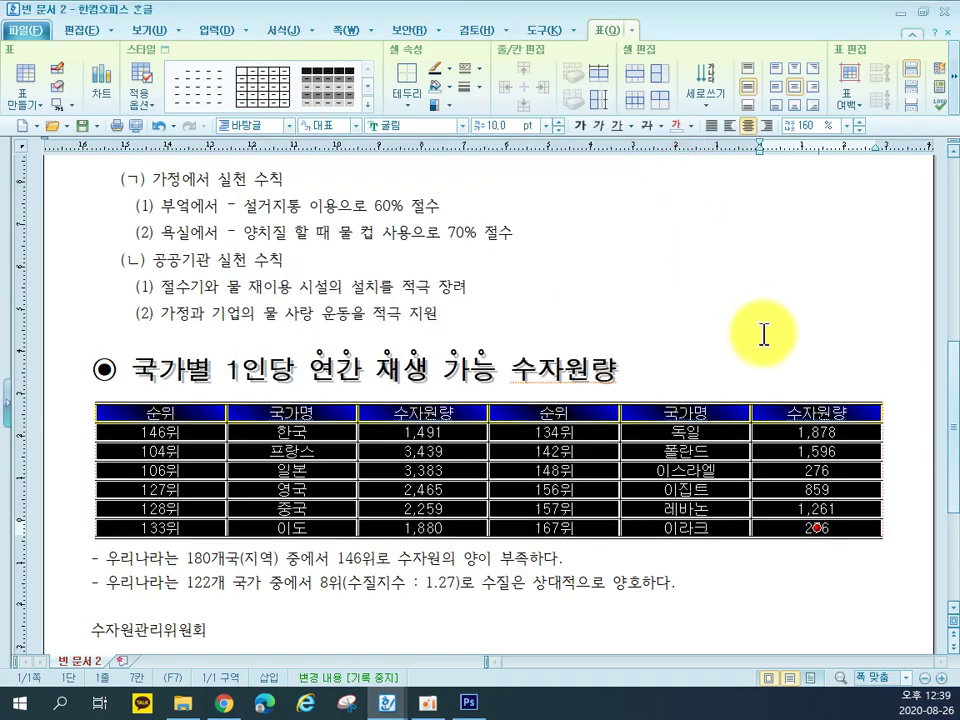
pyautogui.press('Escape')
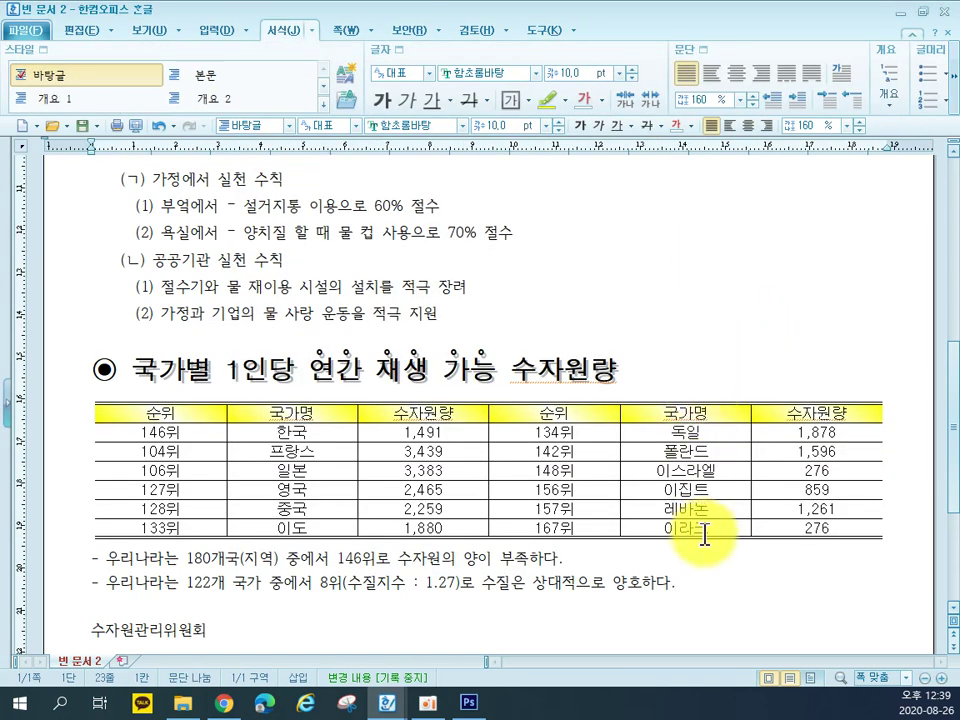
# - Set the bottom border of the table's header row to a 0.5 mm double line
pyautogui.moveTo(190, 414); pyautogui.dragTo(797, 405)
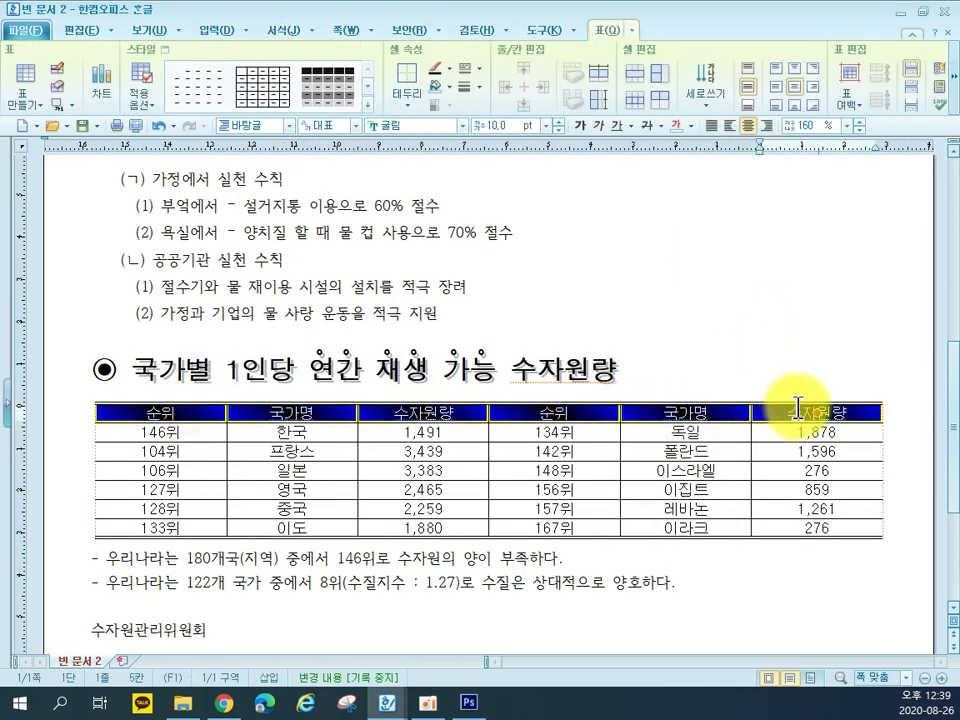
pyautogui.press('l')
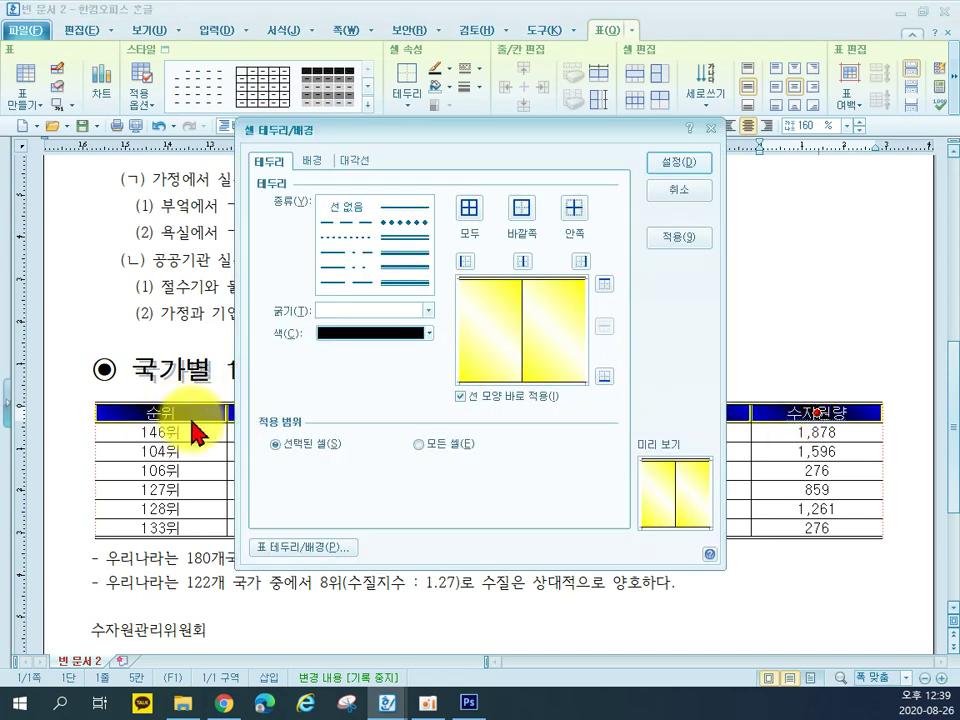
pyautogui.click(405, 240)
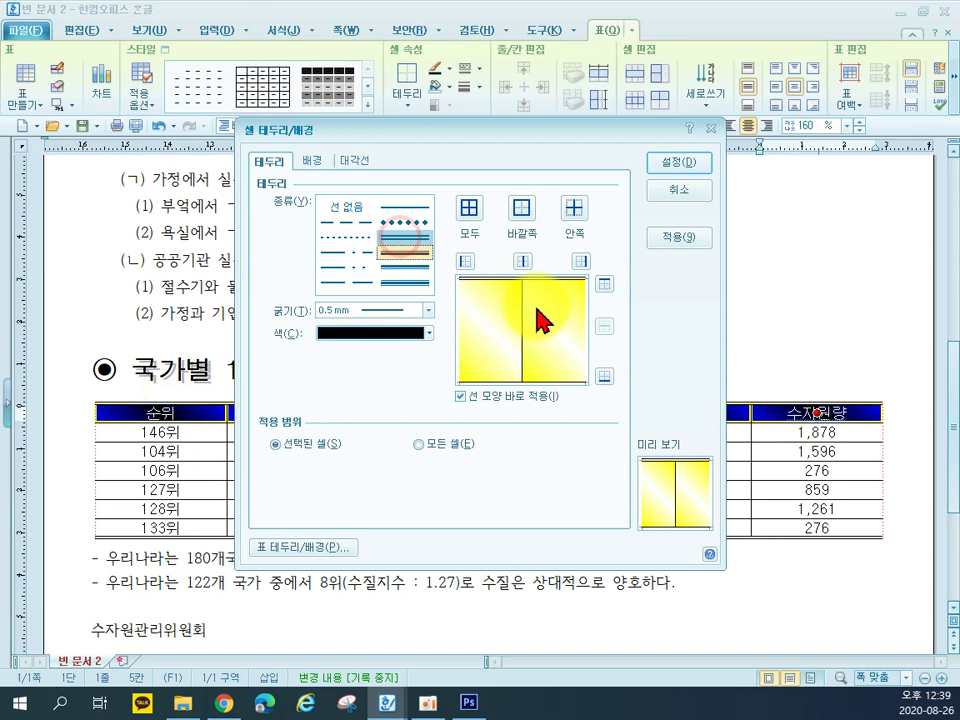
pyautogui.click(605, 377)
pyautogui.click(678, 164)
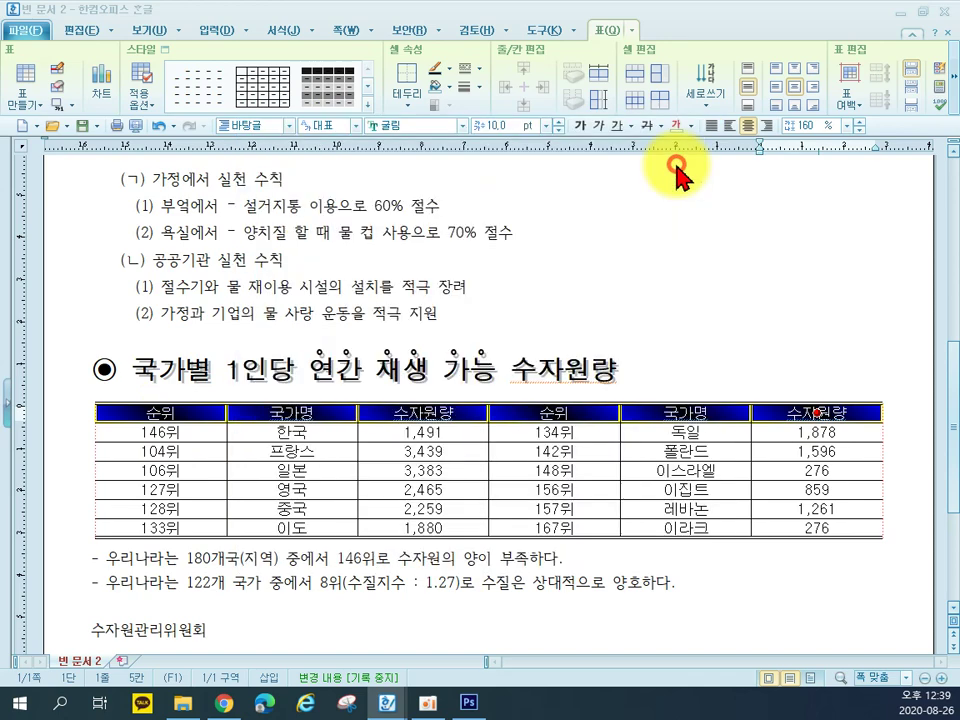
pyautogui.click(793, 274)
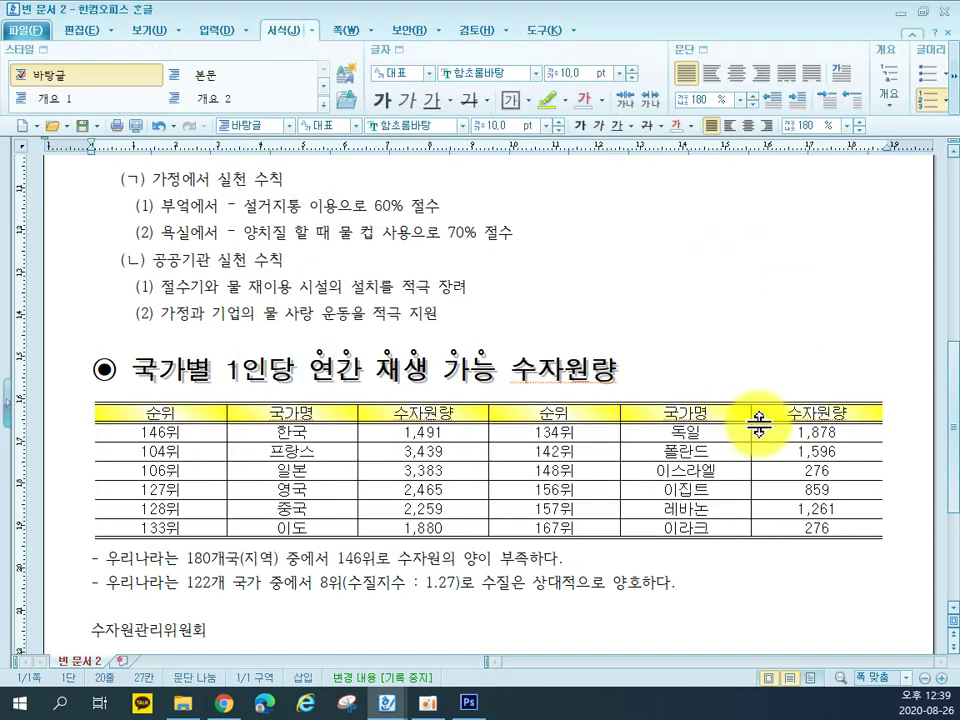
# - Set the right border of the table's third column to a 0.5 mm double line over all rows
pyautogui.moveTo(326, 411); pyautogui.dragTo(431, 530)
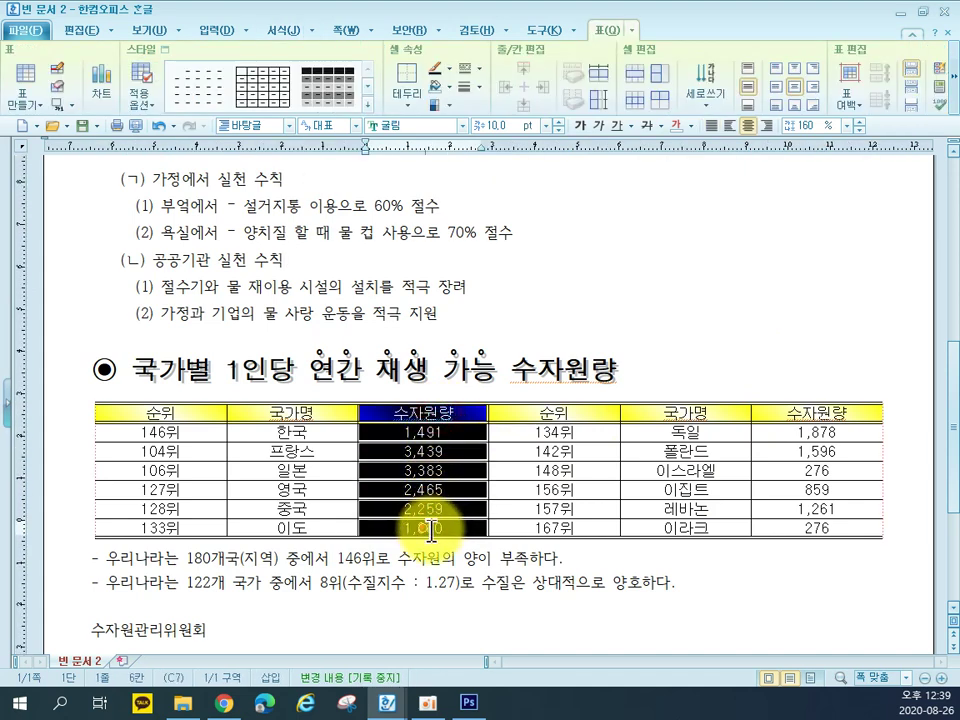
pyautogui.press('l')
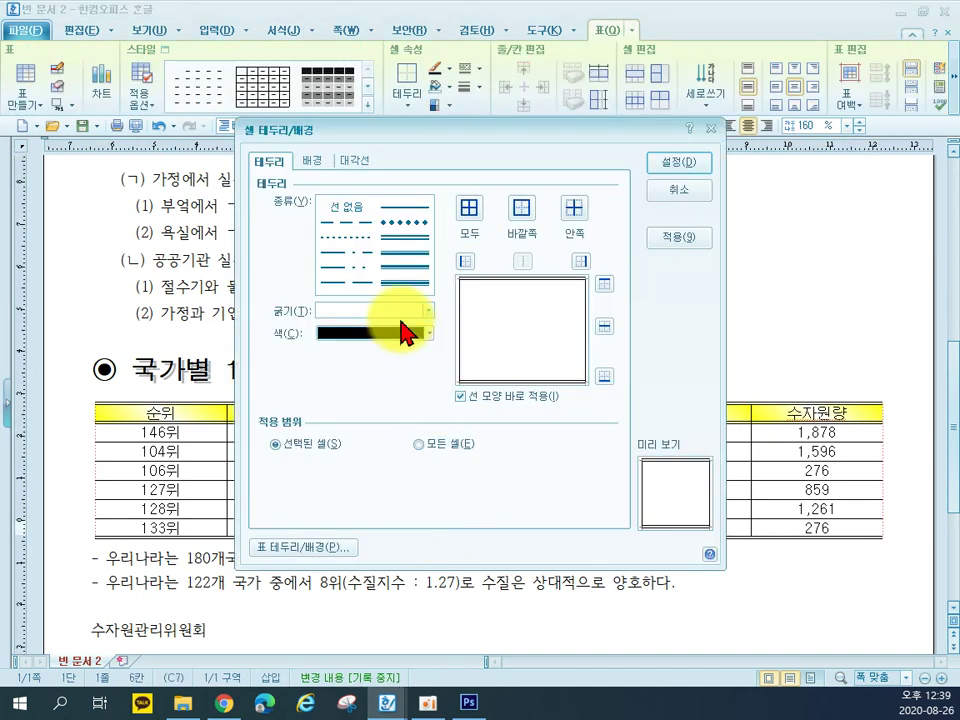
pyautogui.click(404, 237)
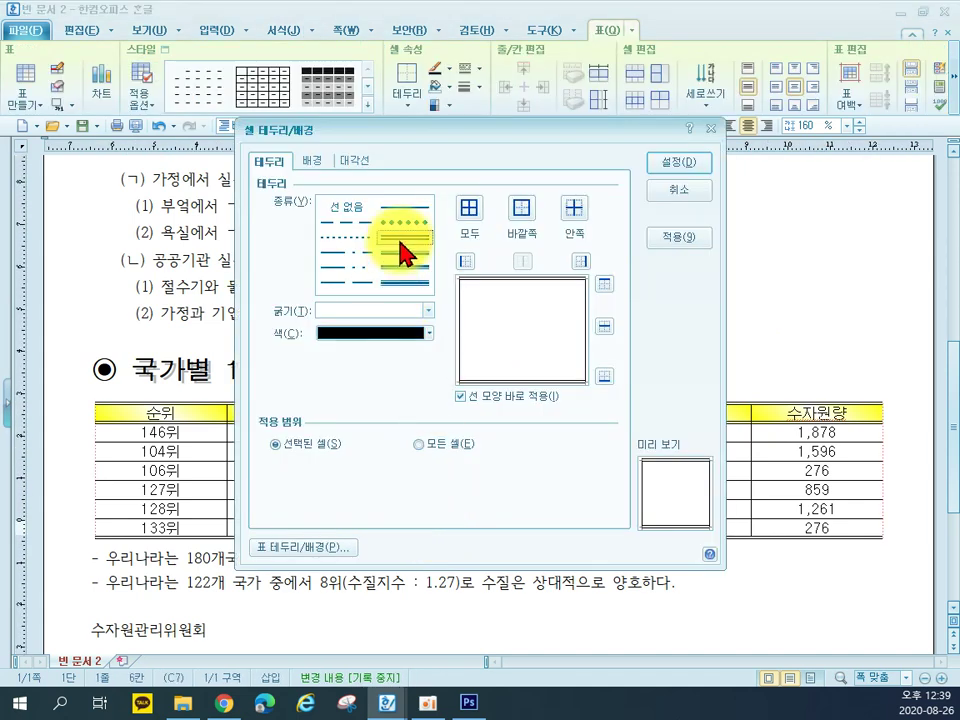
pyautogui.click(581, 262)
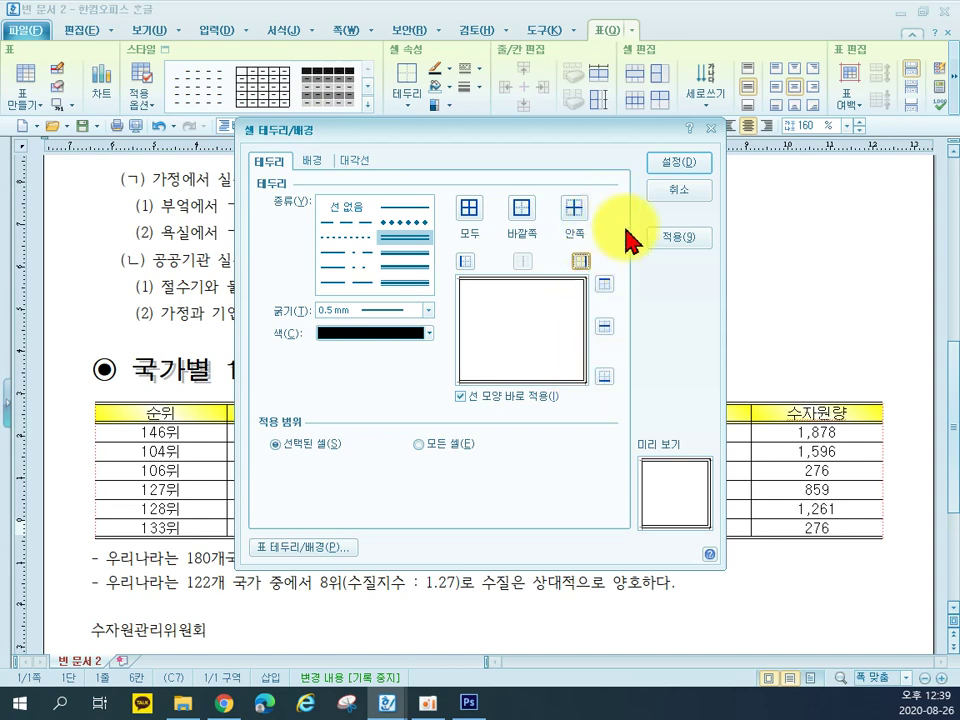
pyautogui.click(668, 162)
pyautogui.click(712, 266)
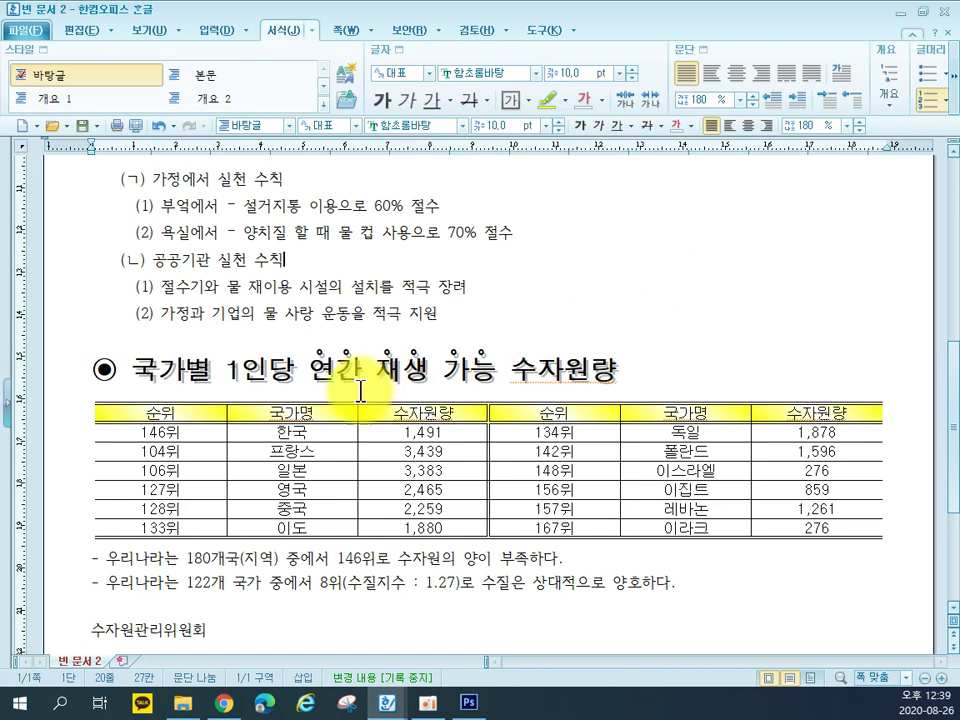
# - Try narrowing the two 순위 columns of the table one after the other, and undo both width changes
pyautogui.click(121, 419)
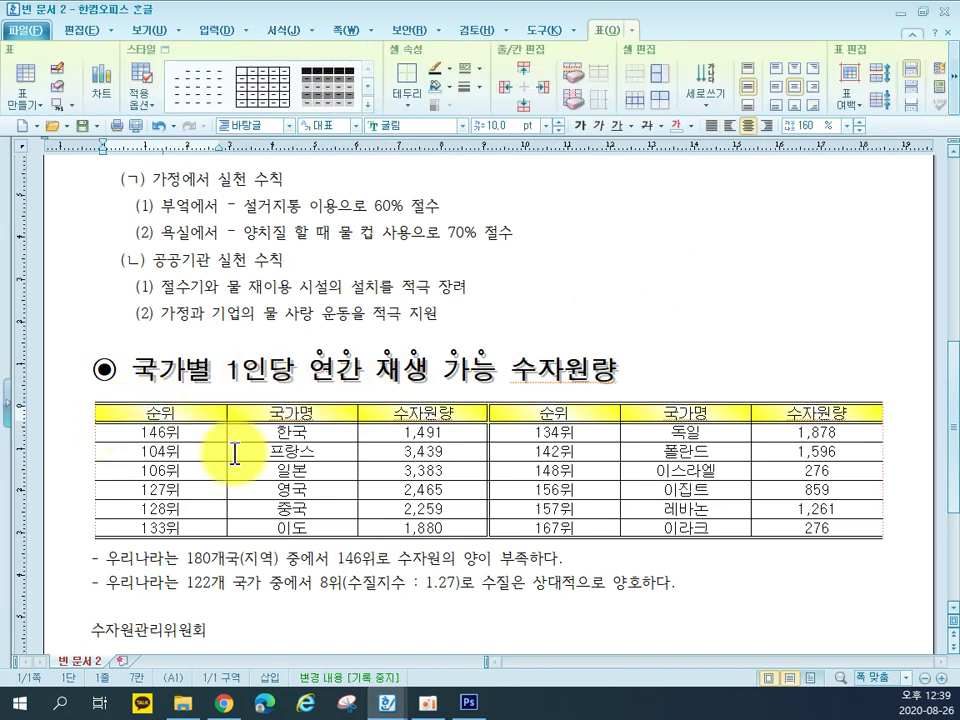
pyautogui.press('F5')
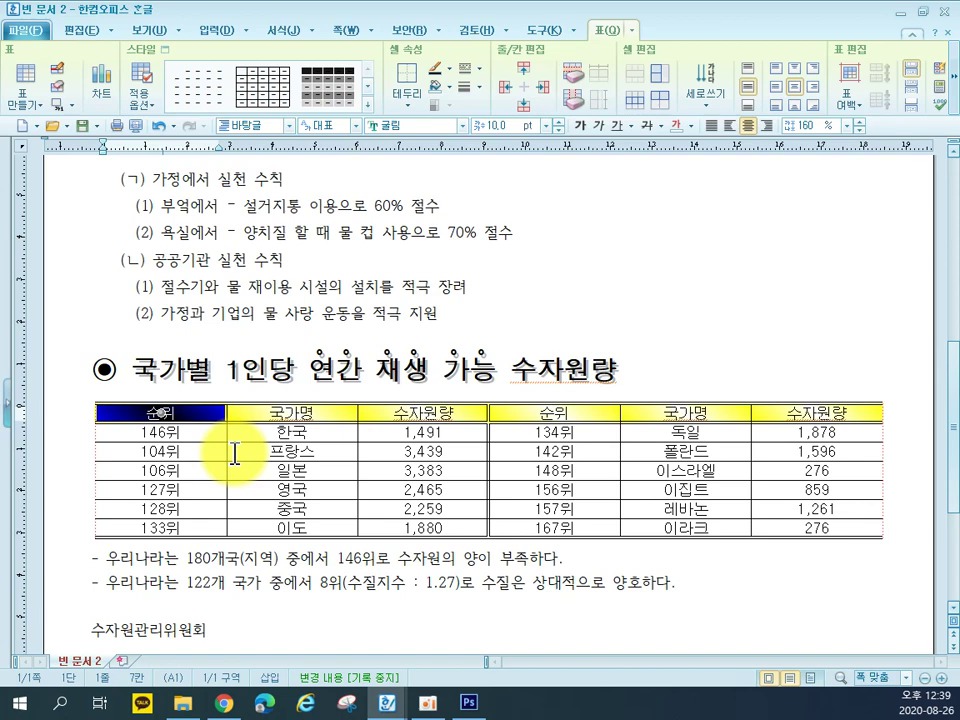
pyautogui.hotkey('ctrl', 'Left')
pyautogui.hotkey('ctrl', 'Left')
pyautogui.hotkey('ctrl', 'Left')
pyautogui.hotkey('ctrl', 'Left')
pyautogui.press('Right')
pyautogui.press('Right')
pyautogui.press('Right')
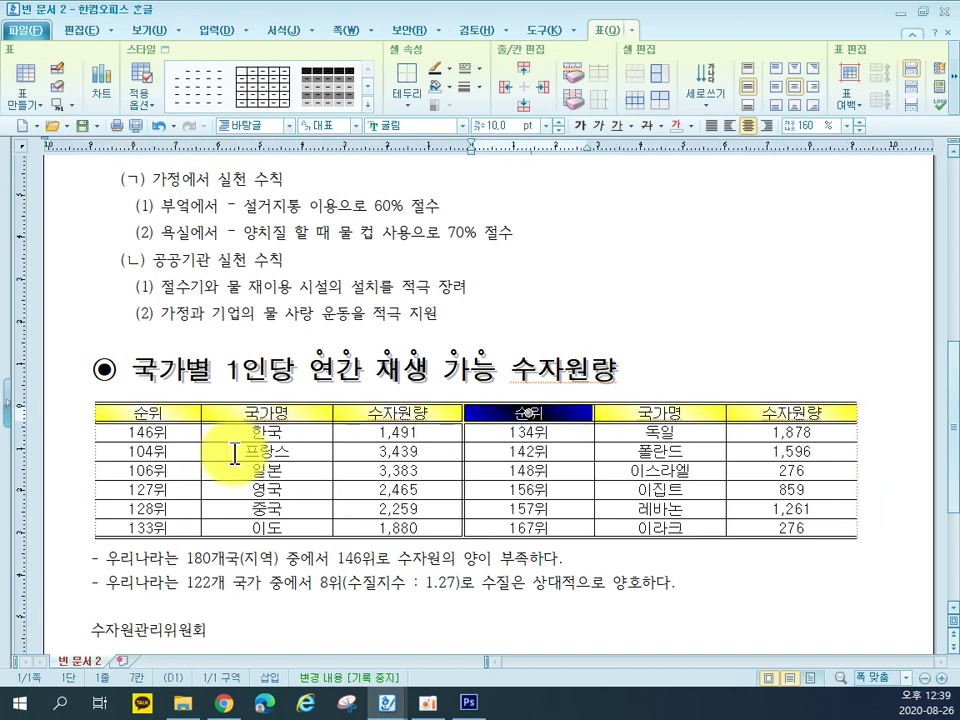
pyautogui.hotkey('ctrl', 'Left')
pyautogui.hotkey('ctrl', 'Left')
pyautogui.hotkey('ctrl', 'Left')
pyautogui.hotkey('ctrl', 'Left')
pyautogui.hotkey('ctrl', 'Left')
pyautogui.hotkey('ctrl', 'Left')
pyautogui.hotkey('ctrl', 'Left')
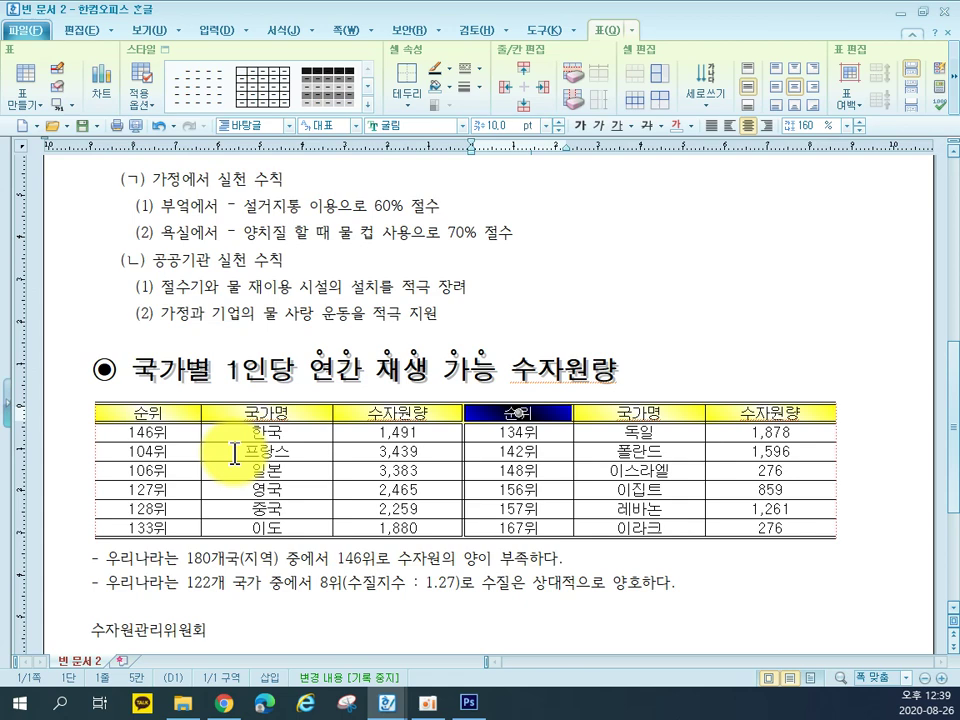
pyautogui.hotkey('ctrl', 'z')
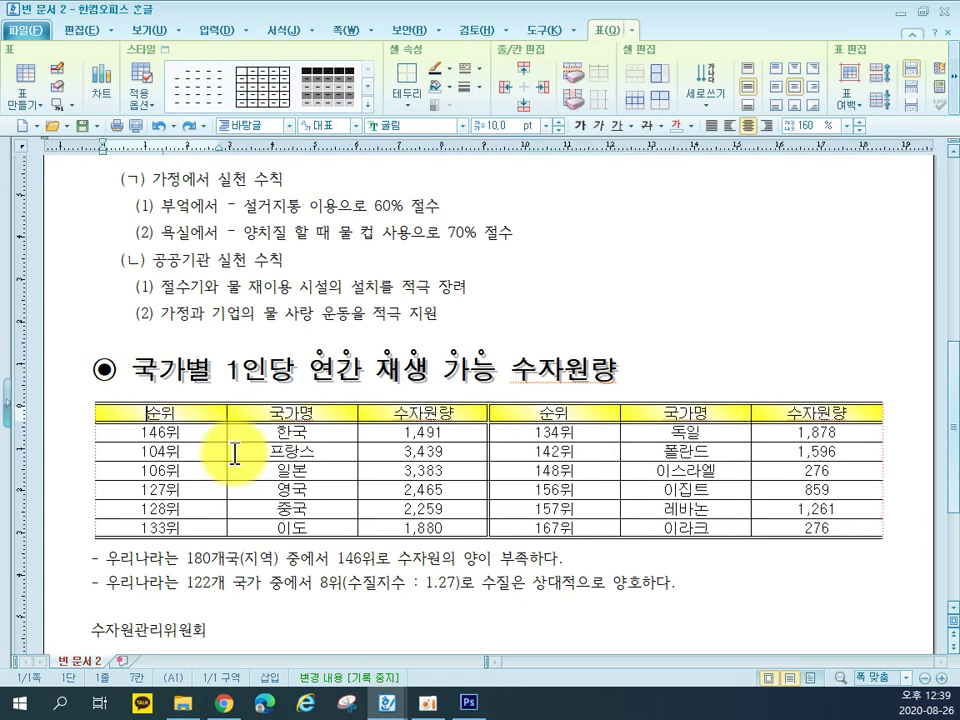
pyautogui.hotkey('ctrl', 'z')
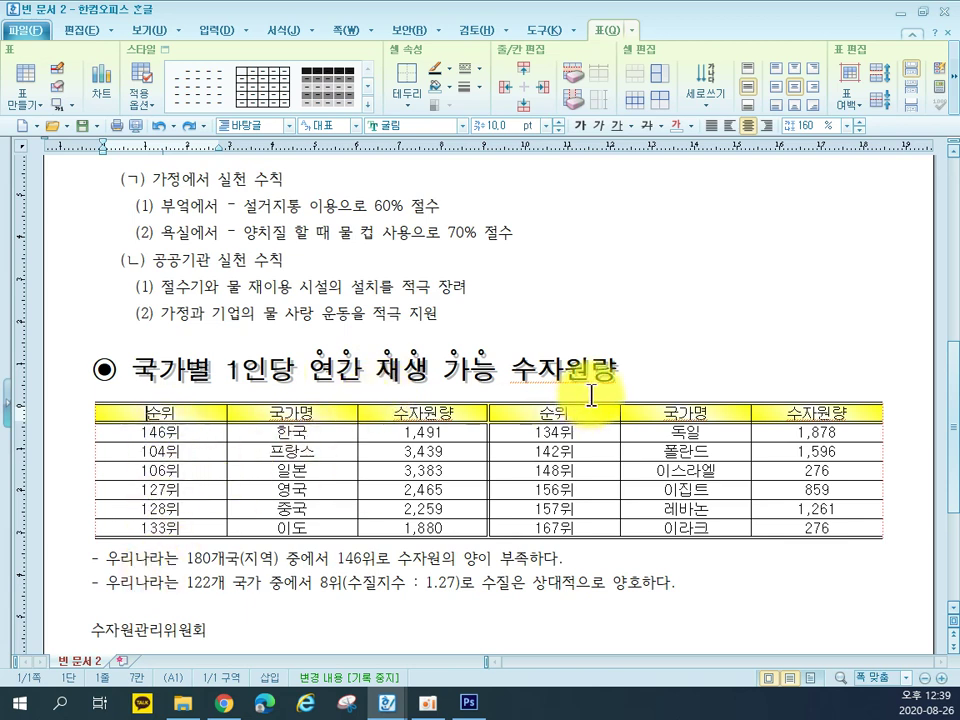
# - Narrow both 순위 columns together by the same amount and increase the height of all the table's rows
pyautogui.moveTo(195, 407); pyautogui.dragTo(189, 527)
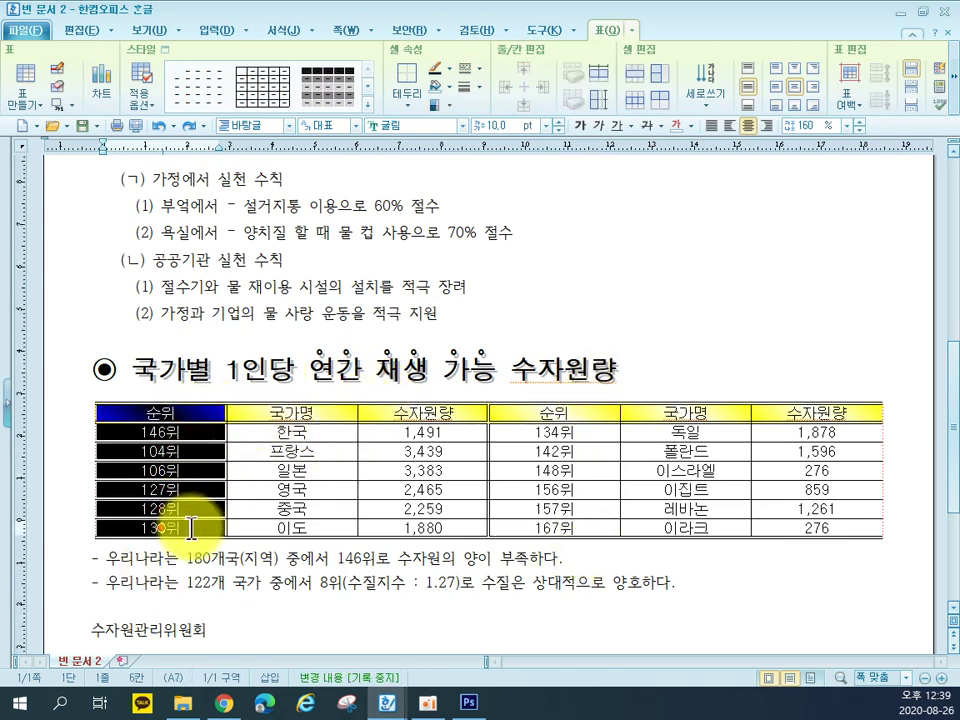
pyautogui.moveTo(545, 412); pyautogui.dragTo(560, 527)
pyautogui.hotkey('ctrl', 'Left')
pyautogui.hotkey('ctrl', 'Left')
pyautogui.hotkey('ctrl', 'Left')
pyautogui.hotkey('ctrl', 'Left')
pyautogui.hotkey('ctrl', 'Left')
pyautogui.hotkey('ctrl', 'Left')
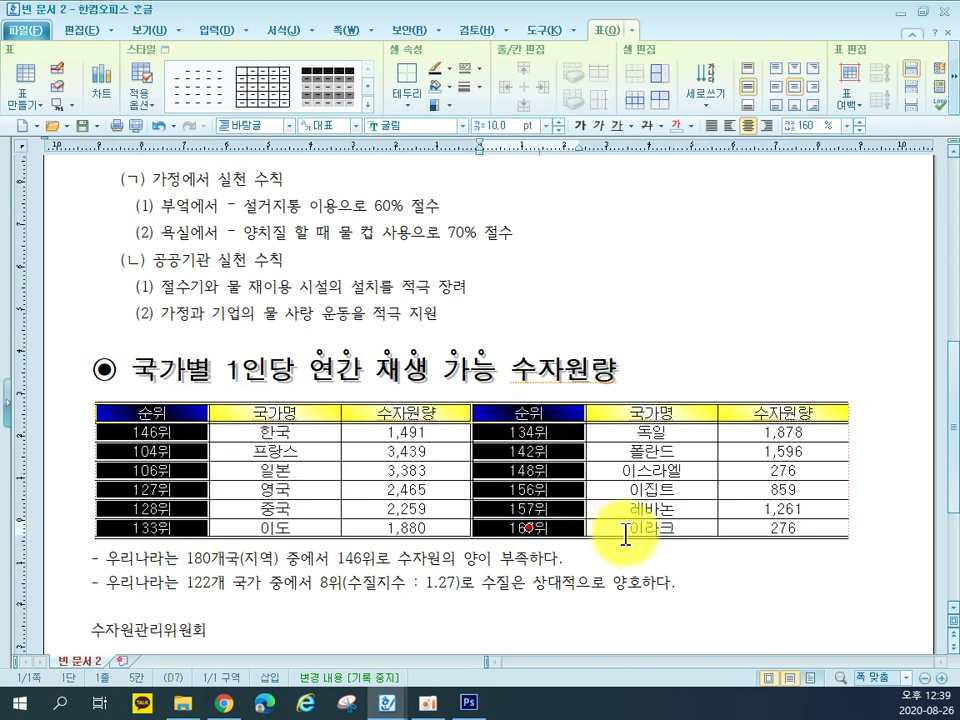
pyautogui.hotkey('ctrl', 'Left')
pyautogui.hotkey('ctrl', 'Left')
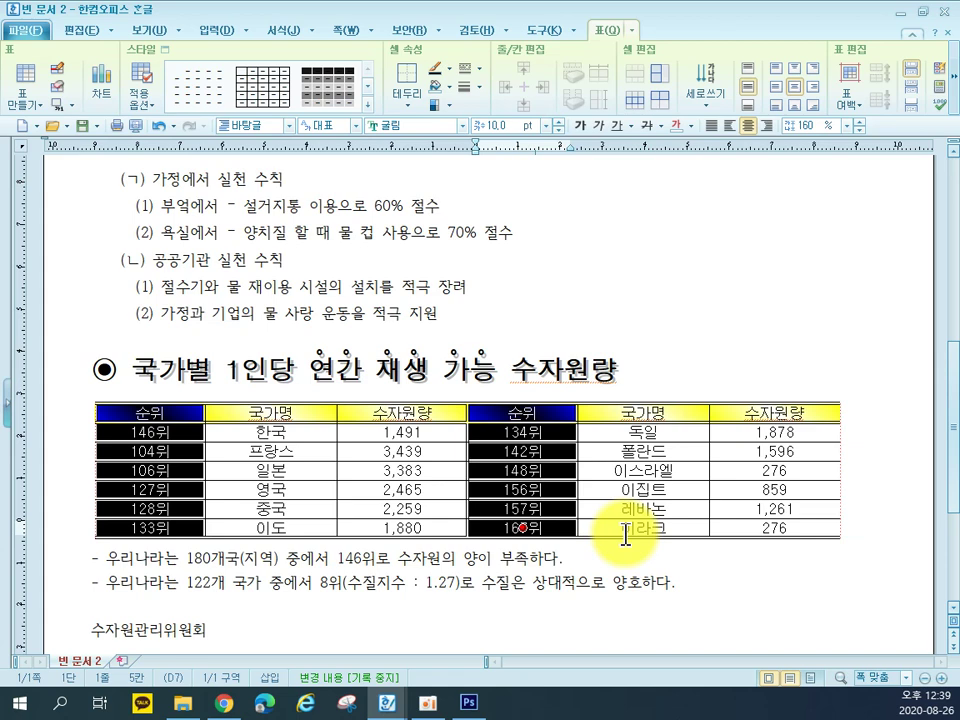
pyautogui.hotkey('ctrl', 'Down')
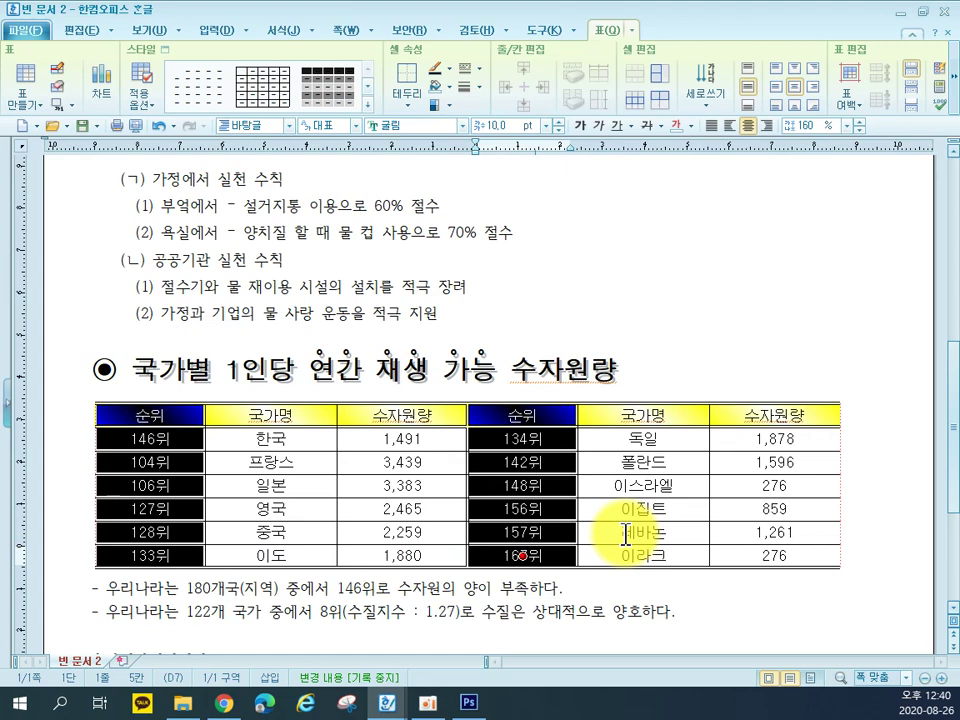
# - Center the whole table horizontally between the page margins
pyautogui.click(68, 440)
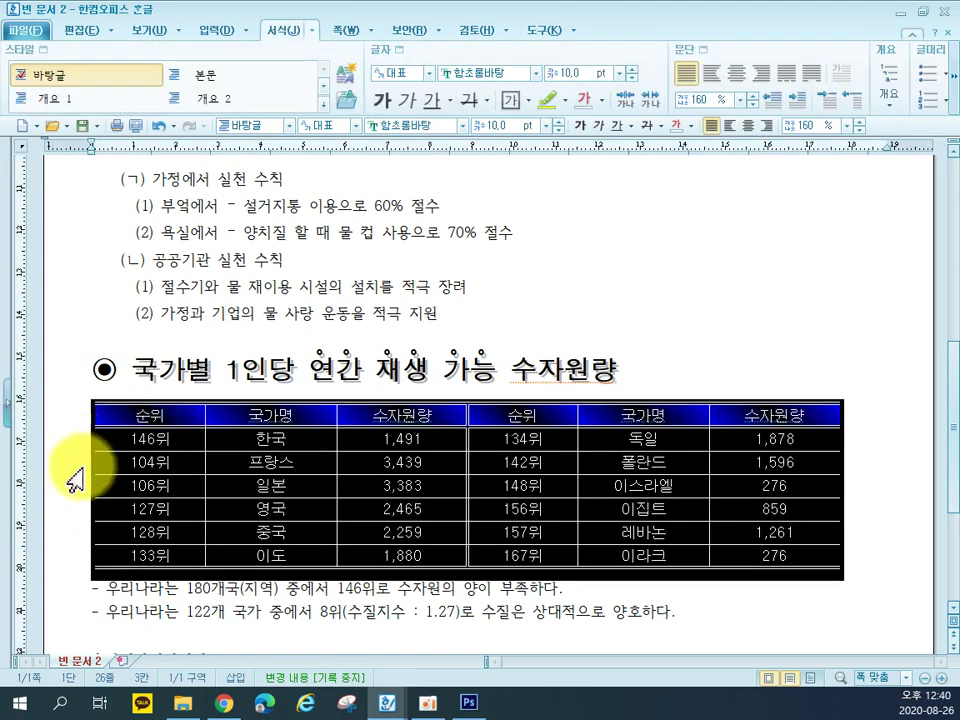
pyautogui.click(748, 125)
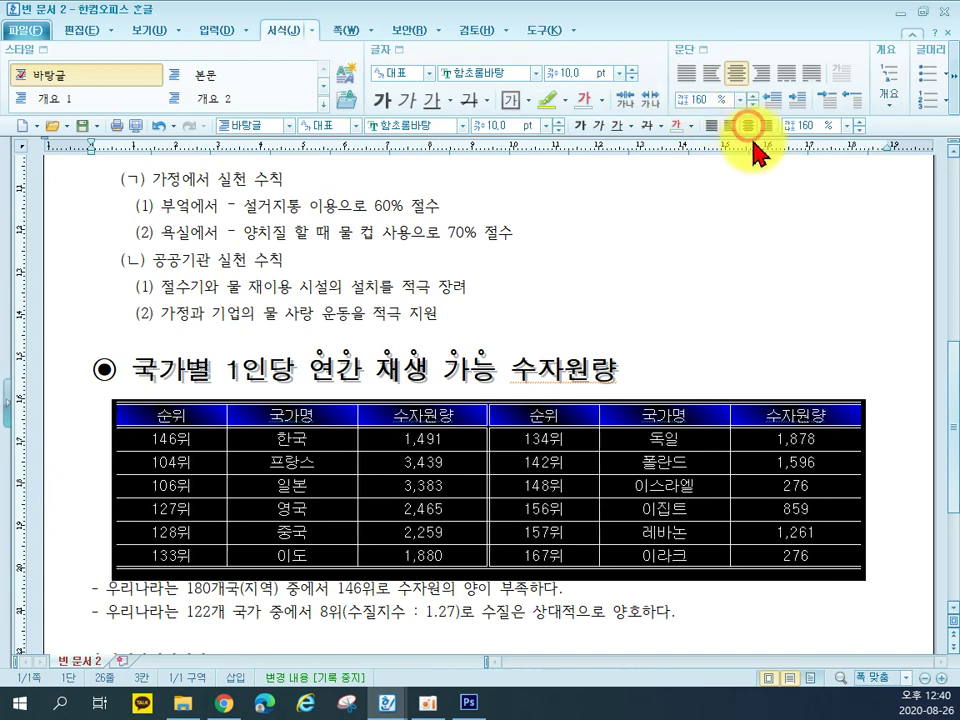
pyautogui.click(793, 289)
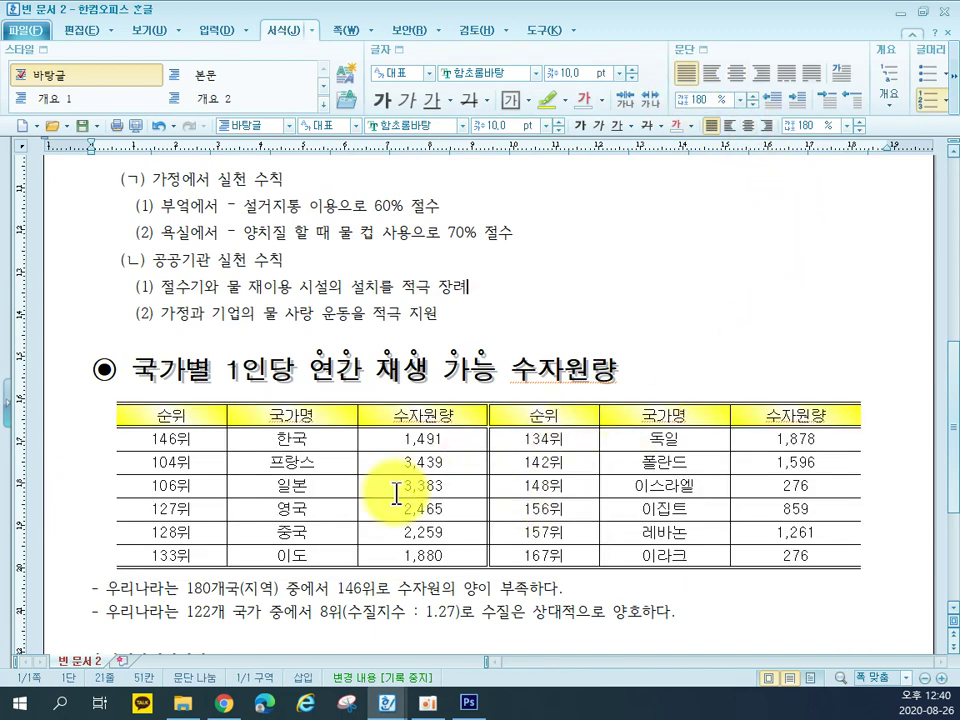
# - Set the closing line 수자원관리위원회 below the table in the 돋움 font at 22 pt
pyautogui.scroll(-2, 321, 514)
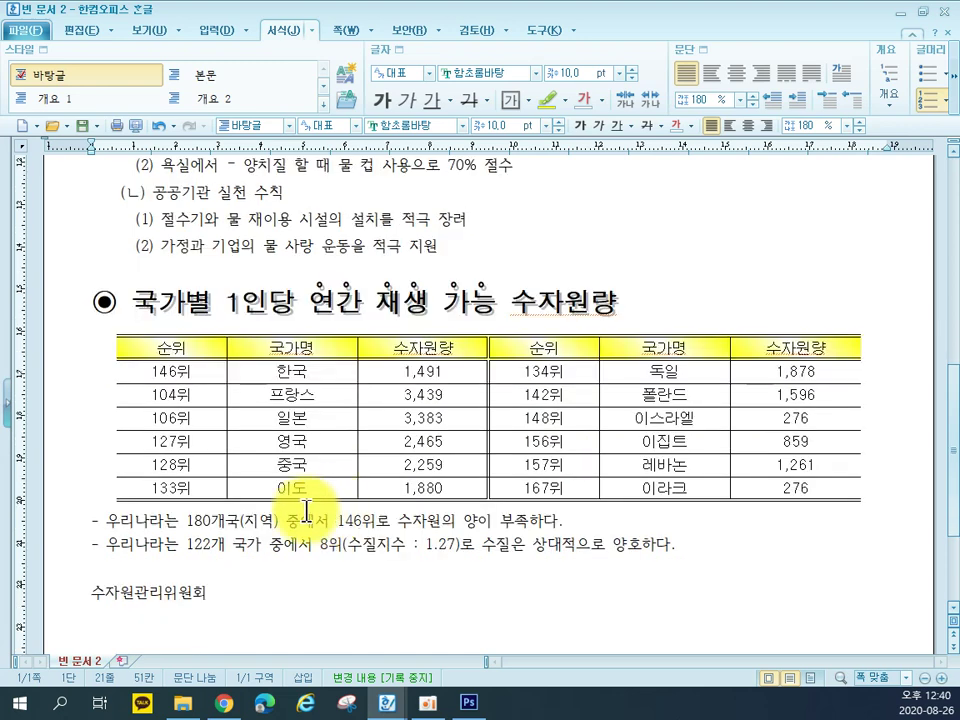
pyautogui.scroll(-2, 305, 510)
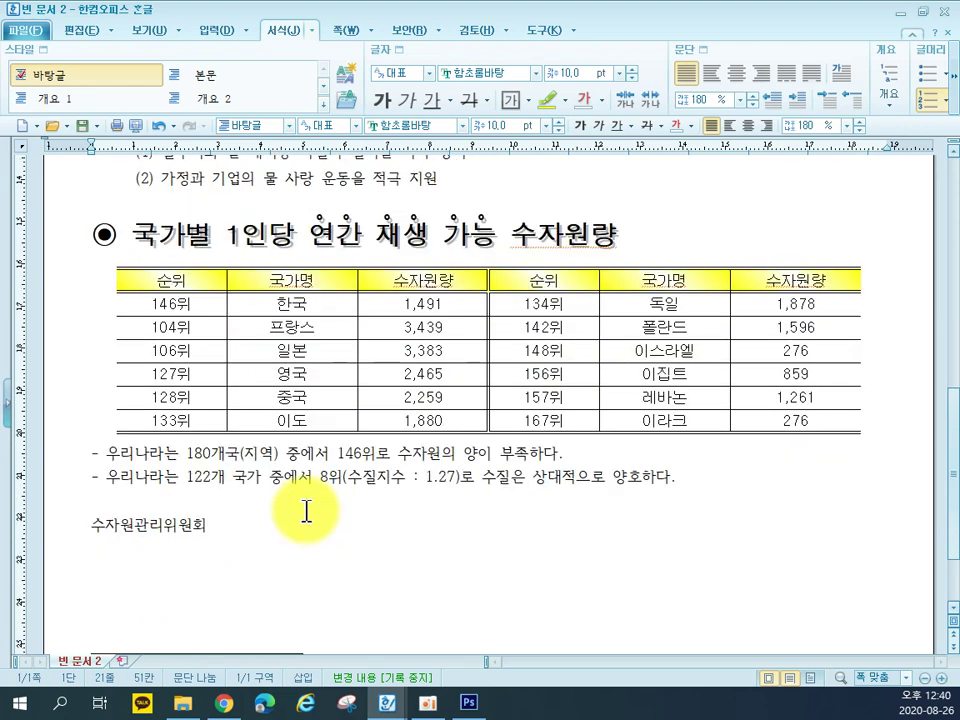
pyautogui.click(57, 543)
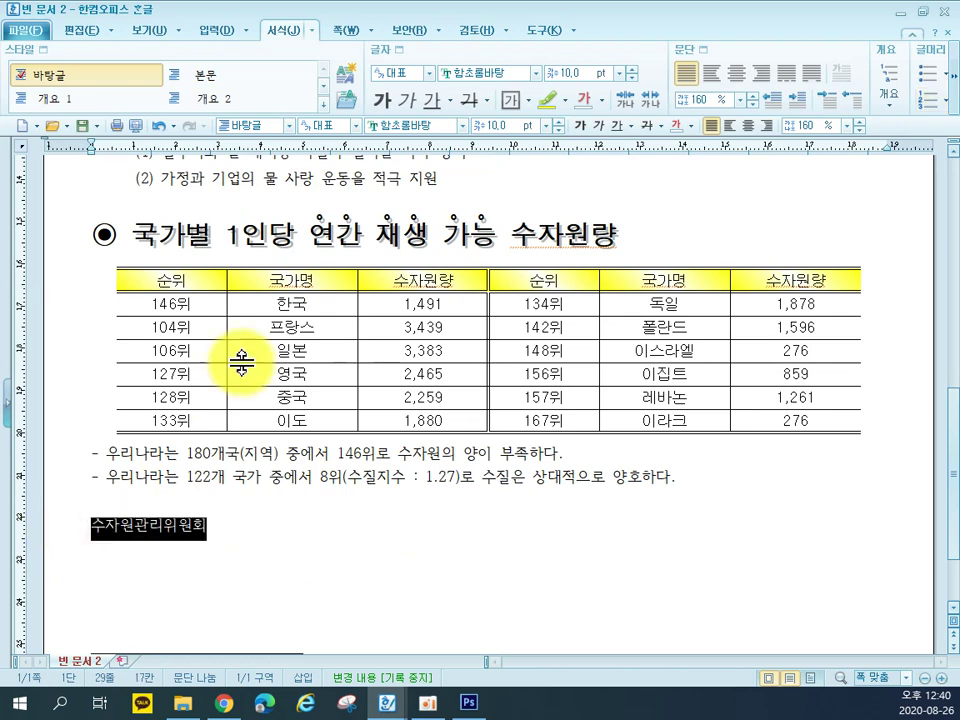
pyautogui.click(407, 129)
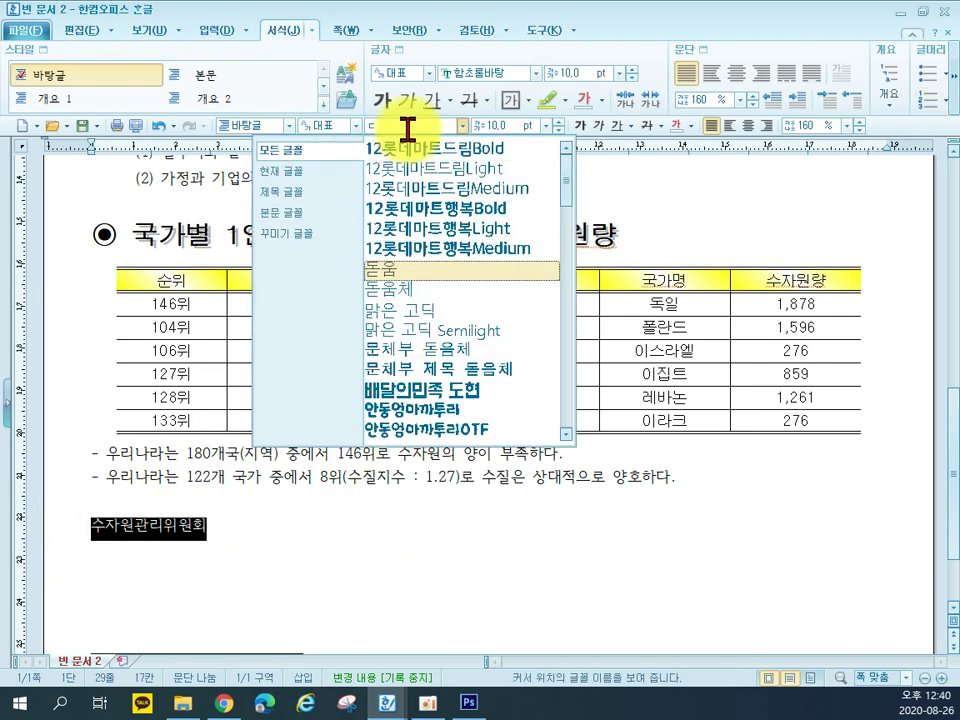
pyautogui.click(400, 270)
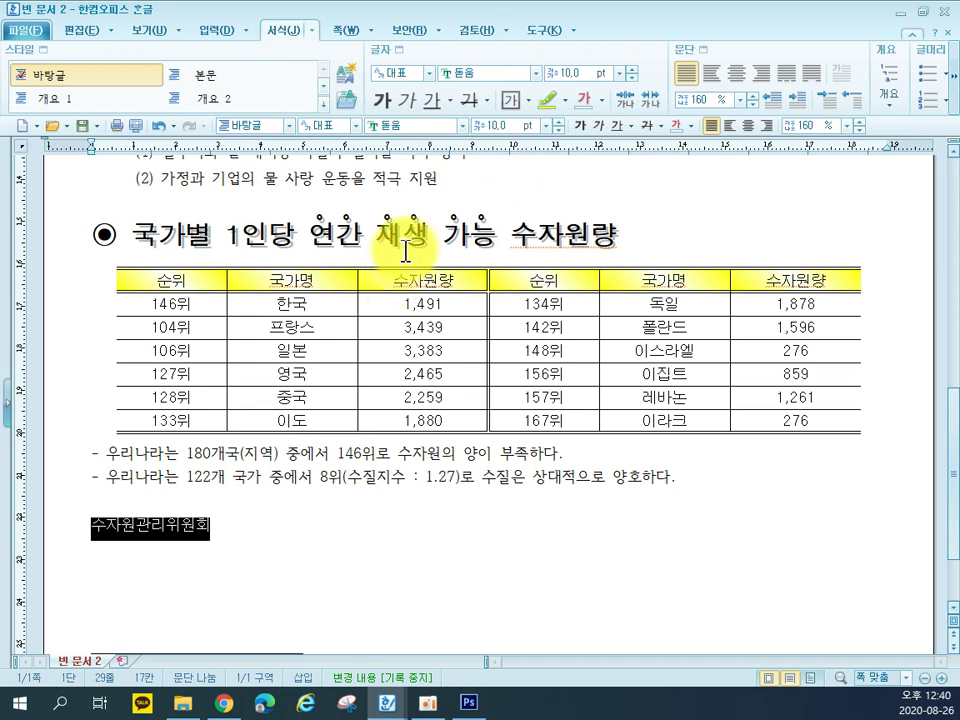
pyautogui.click(499, 125)
pyautogui.write('22')
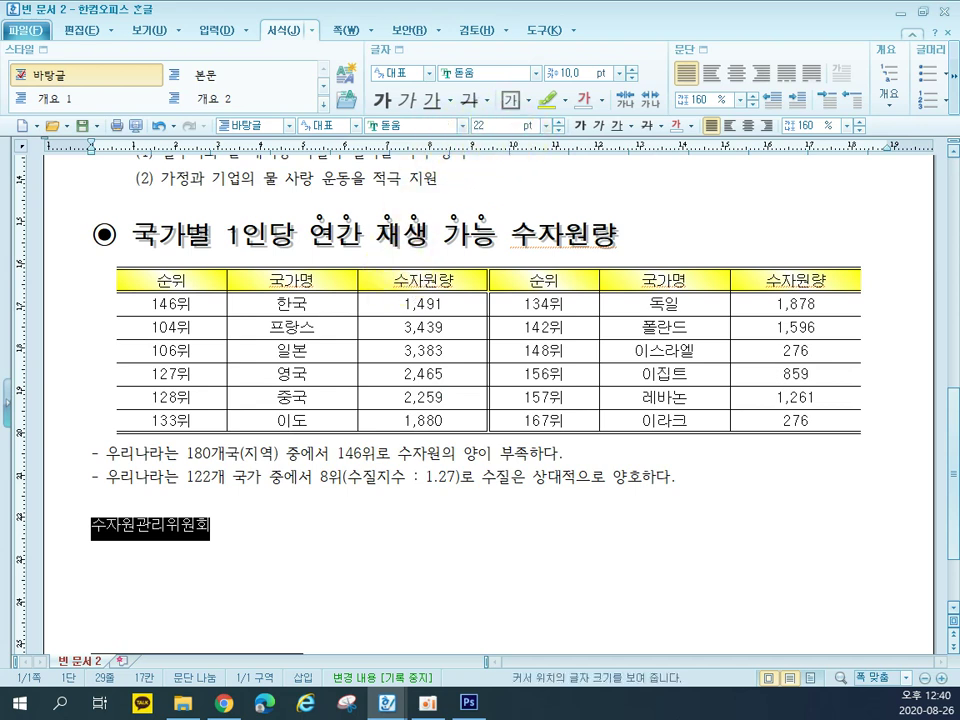
pyautogui.press('Return')
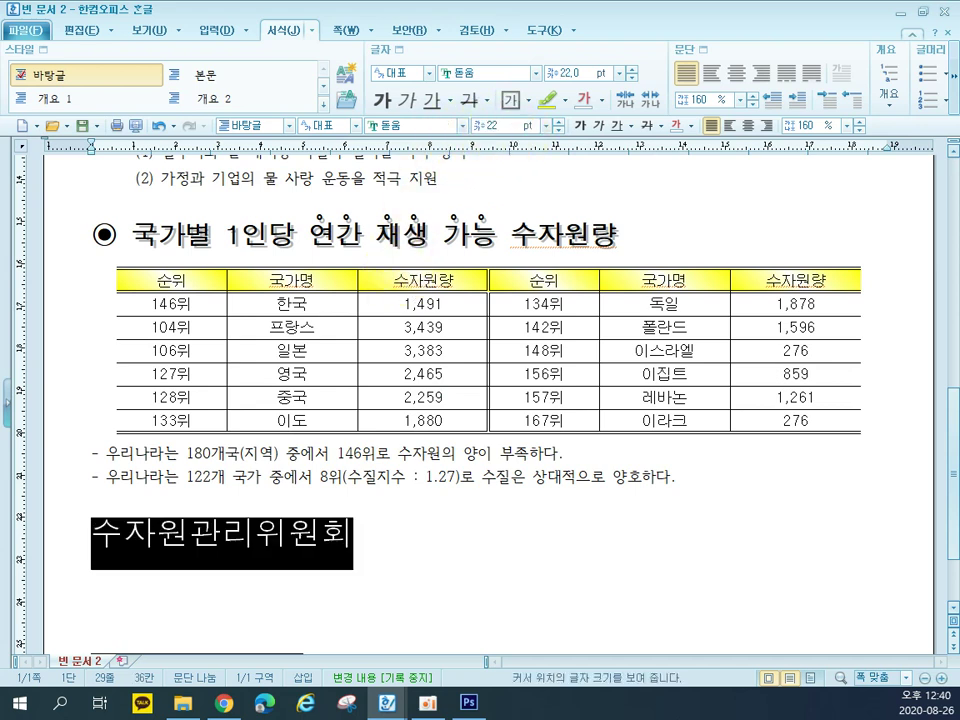
# - Set the closing line 수자원관리위원회 to 120% character width with wider letter spacing, and center it
pyautogui.rightClick(252, 553)
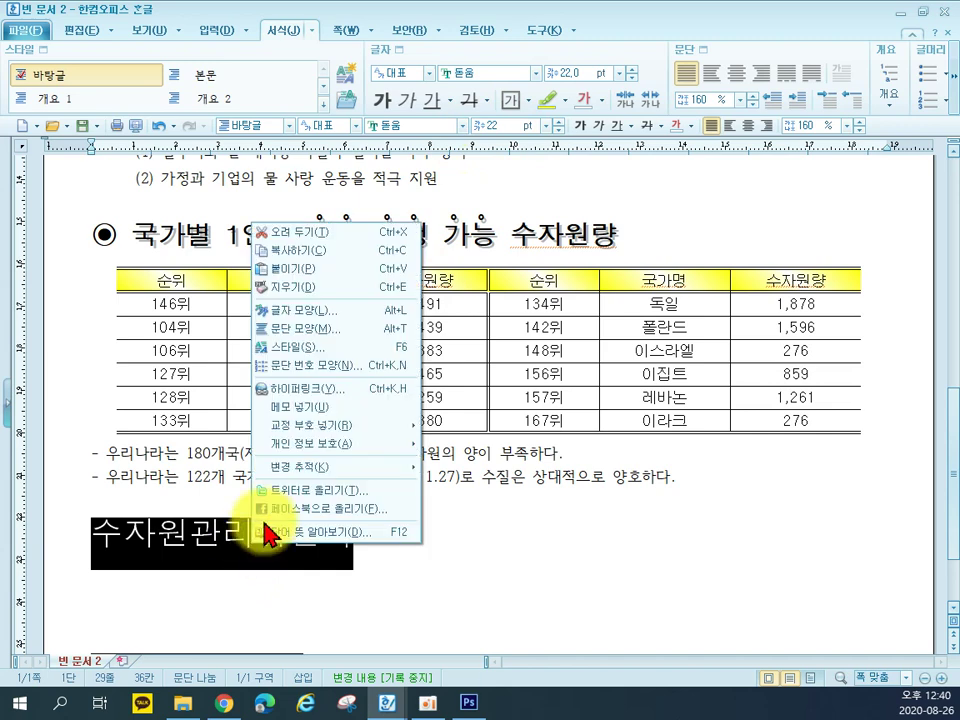
pyautogui.click(300, 312)
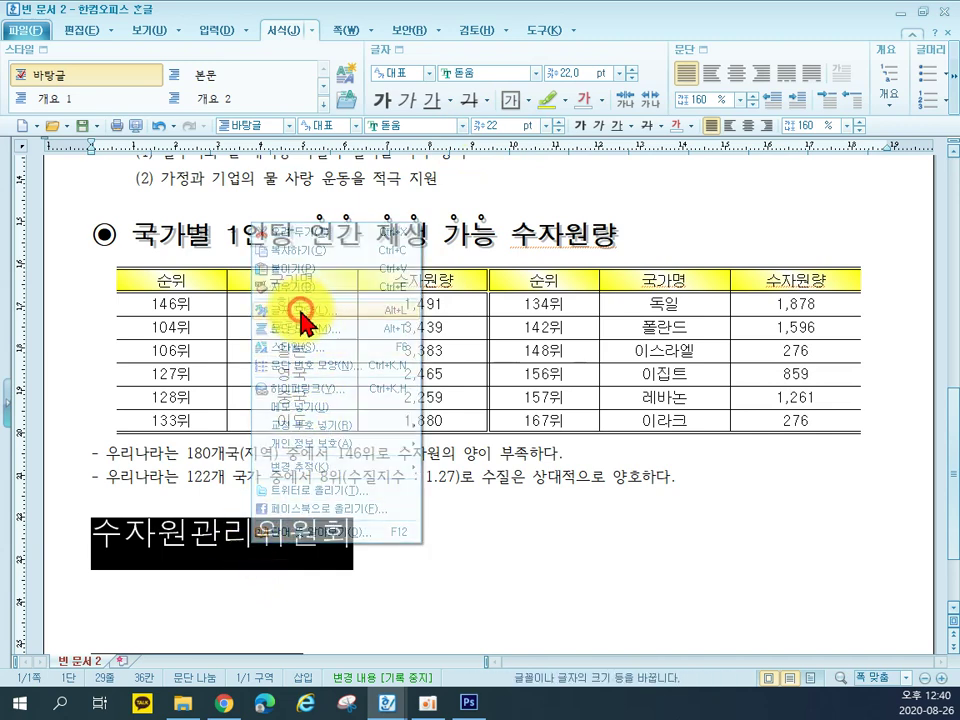
pyautogui.click(281, 206)
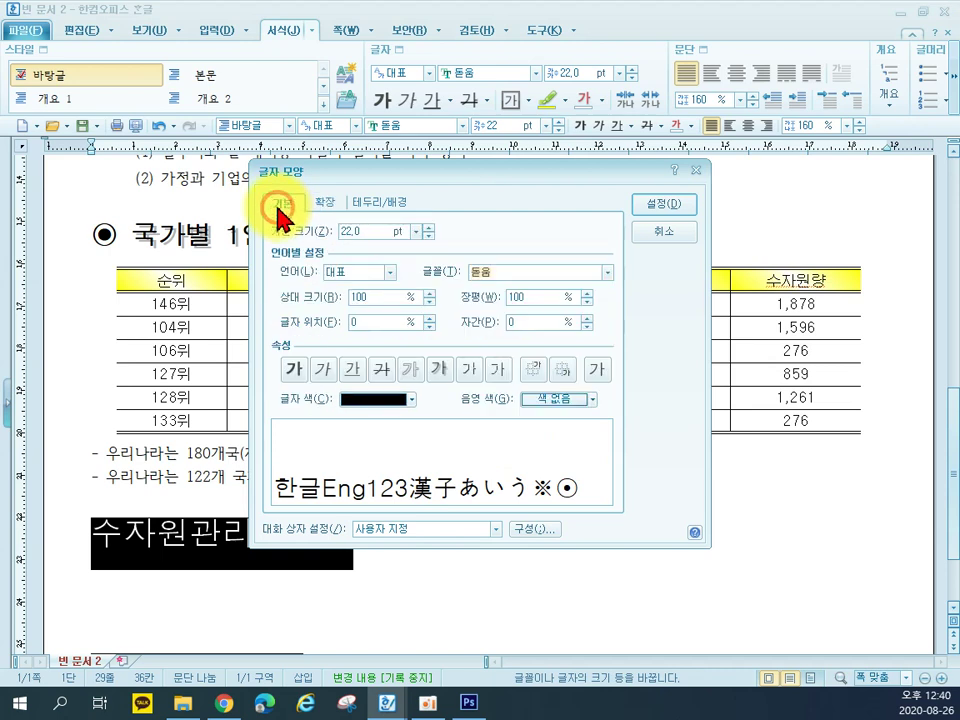
pyautogui.click(484, 293)
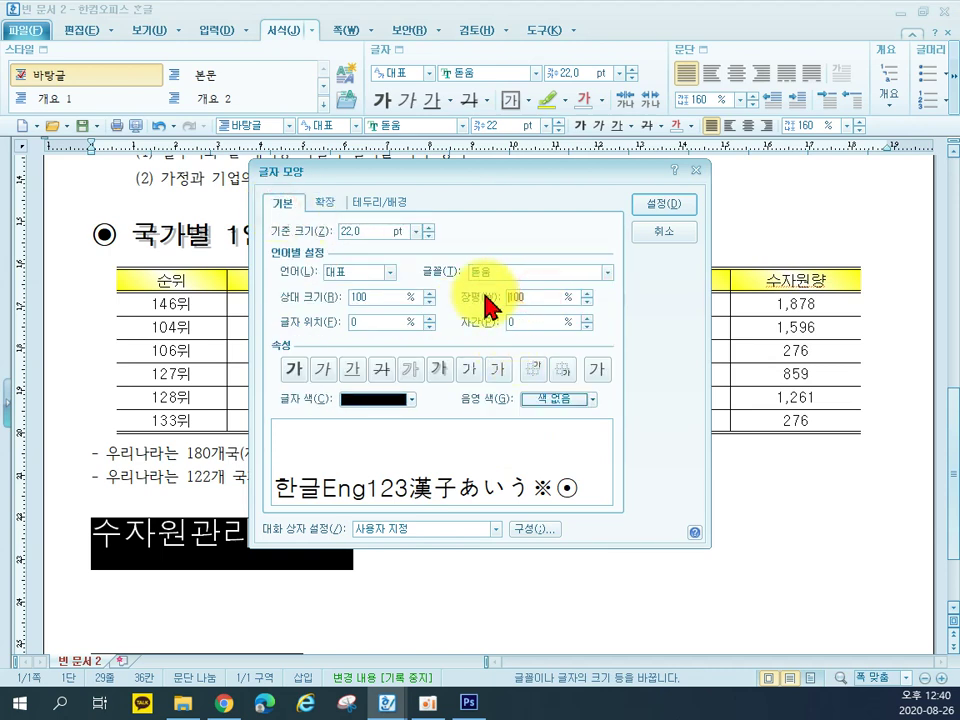
pyautogui.write('120')
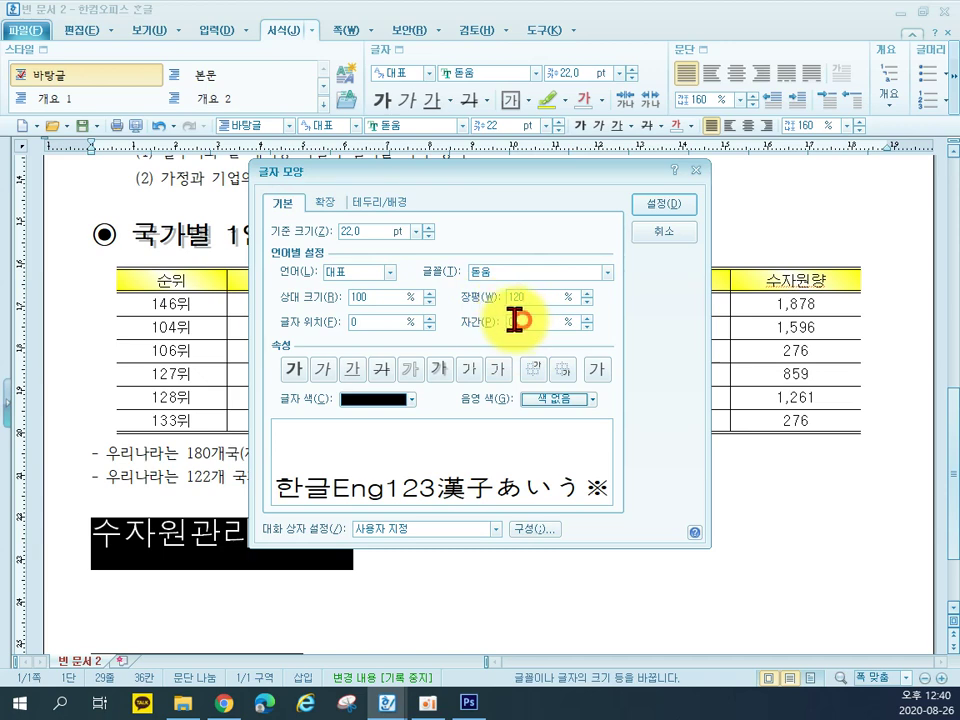
pyautogui.click(509, 323)
pyautogui.write('1')
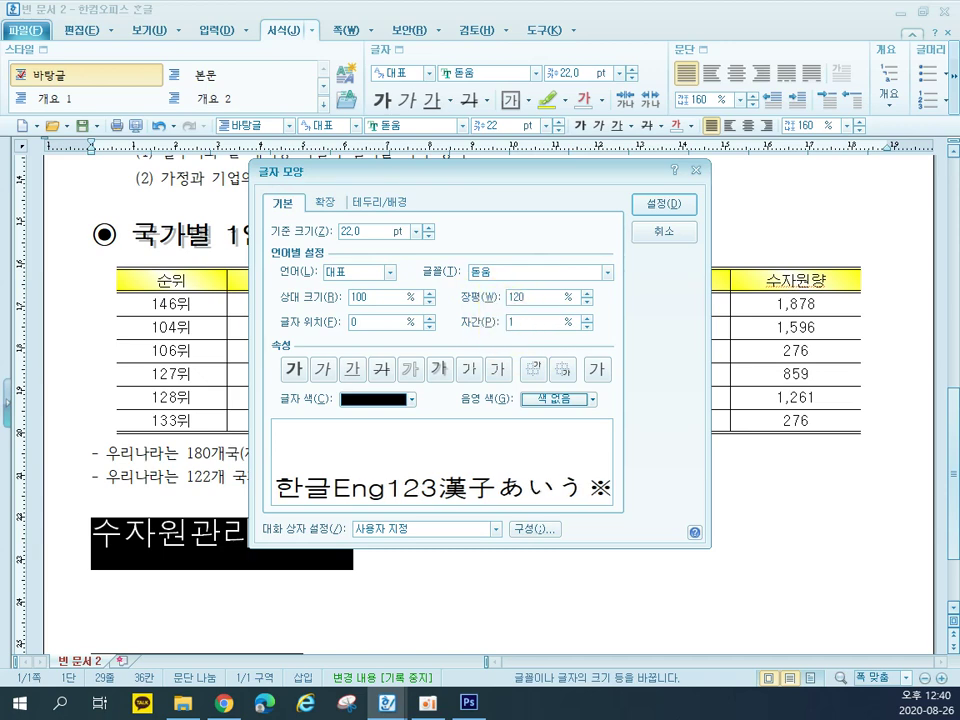
pyautogui.click(654, 205)
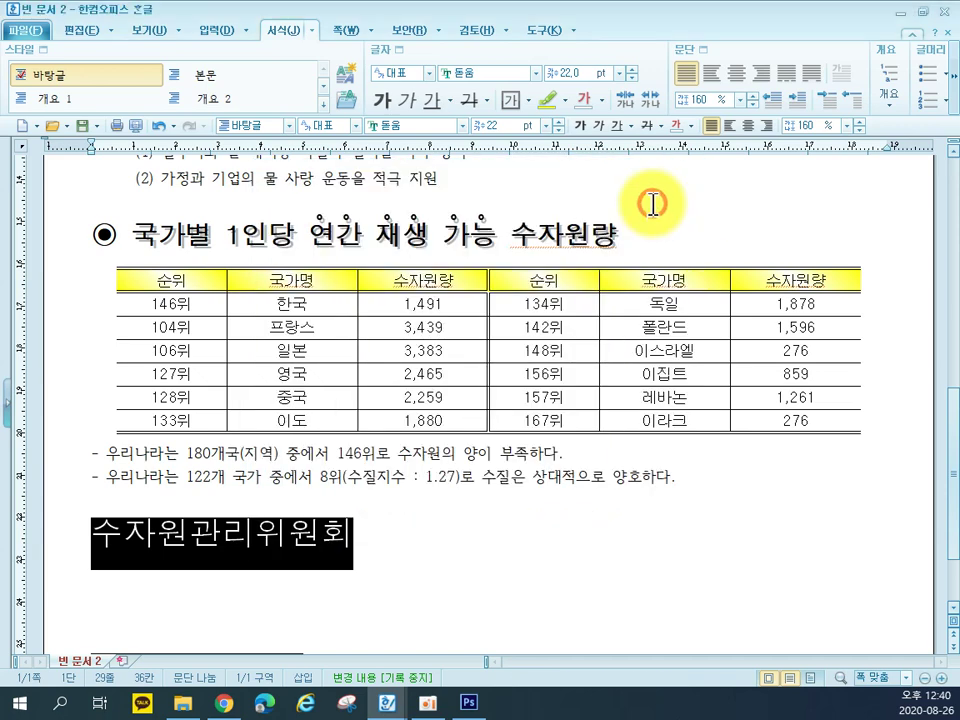
pyautogui.click(748, 125)
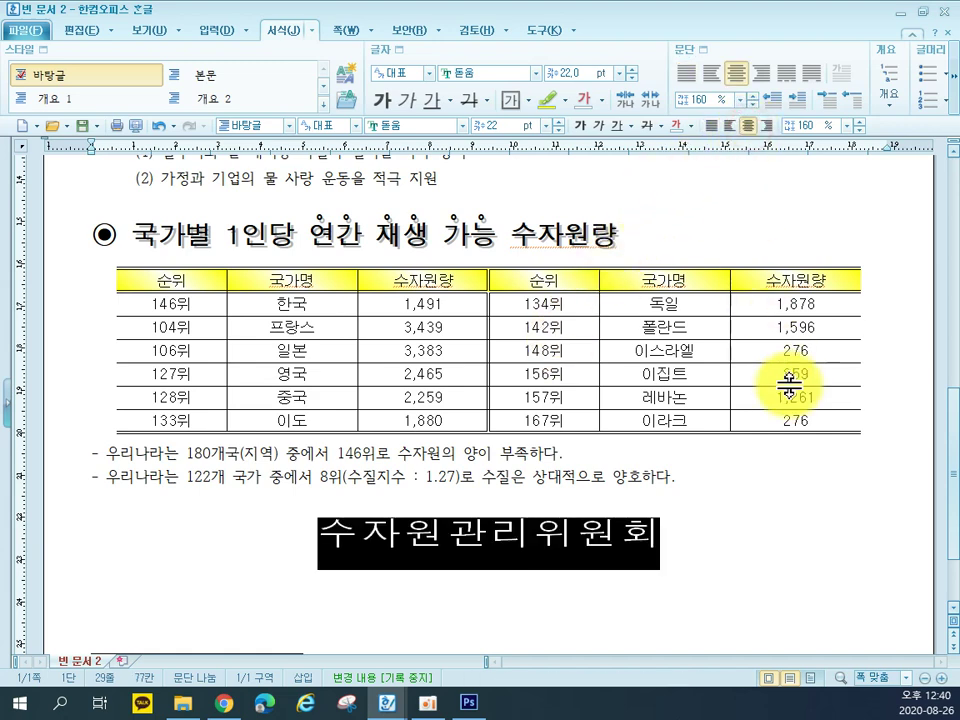
pyautogui.click(761, 506)
# - Add a header for both pages (양 쪽) containing the text 물사랑실천
pyautogui.scroll(-2, 763, 506)
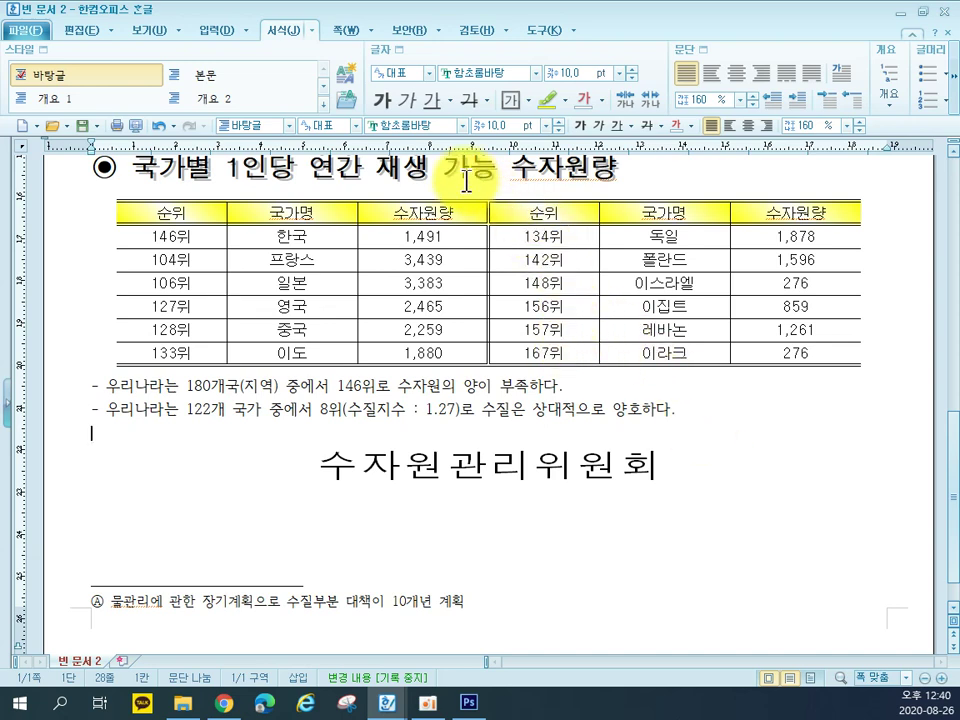
pyautogui.click(338, 28)
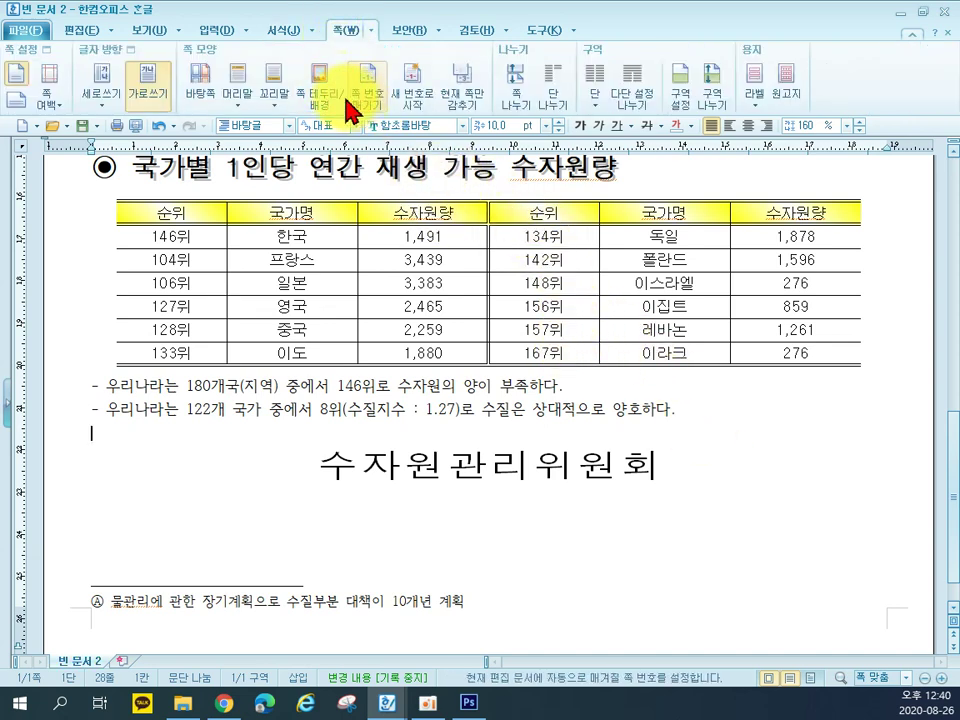
pyautogui.click(244, 92)
pyautogui.click(265, 155)
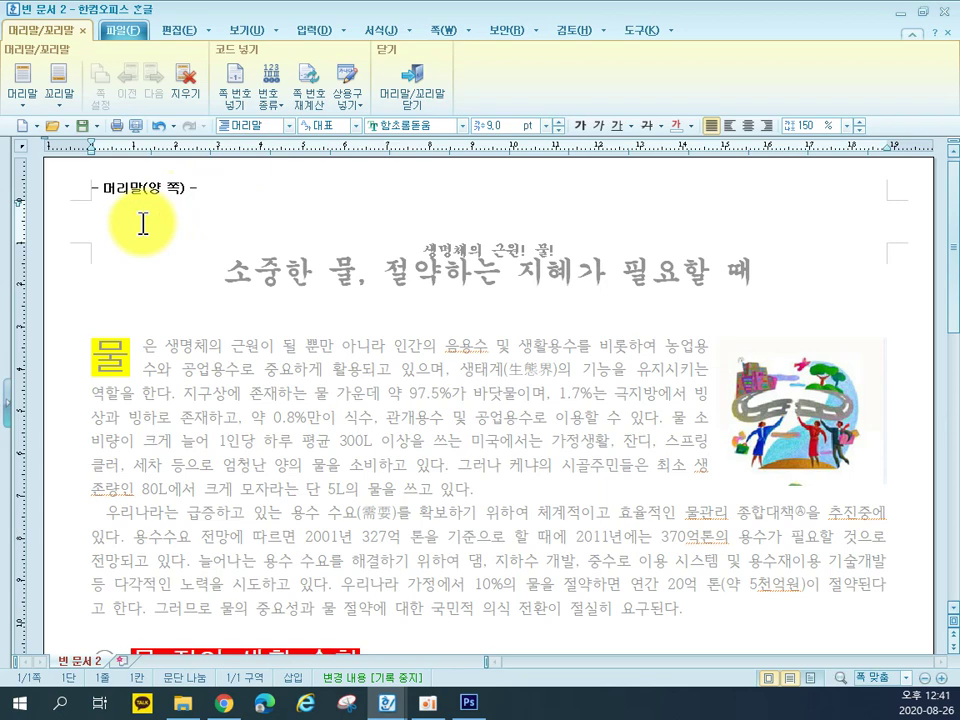
pyautogui.write('무')
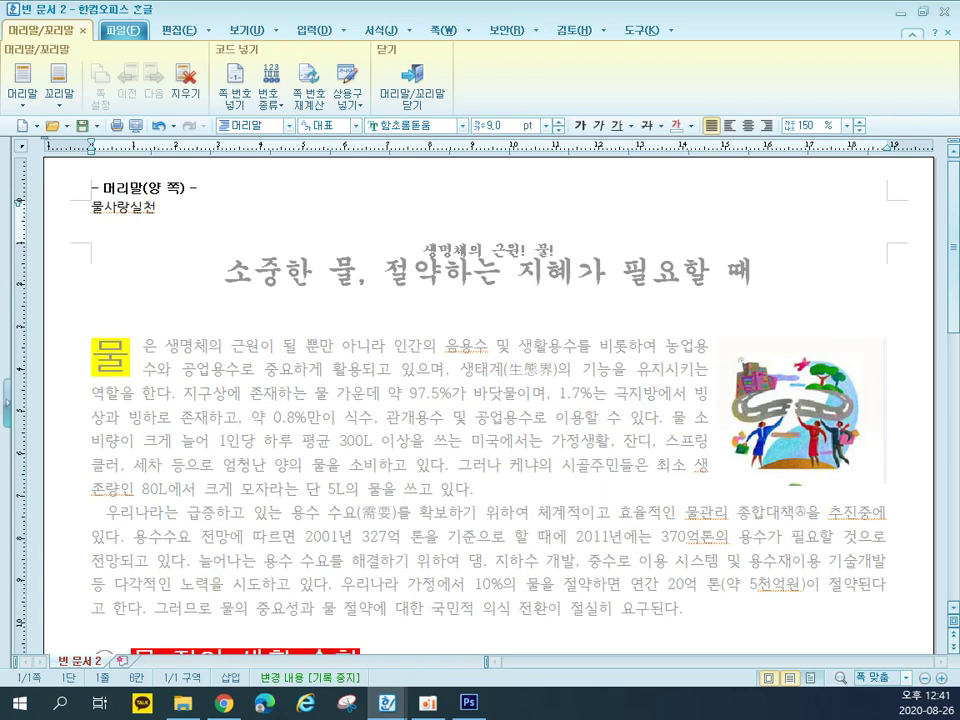
# - Format the header text in 돋움 at 10 pt, right-align it, and leave header editing
pyautogui.click(143, 224)
pyautogui.doubleClick(168, 242)
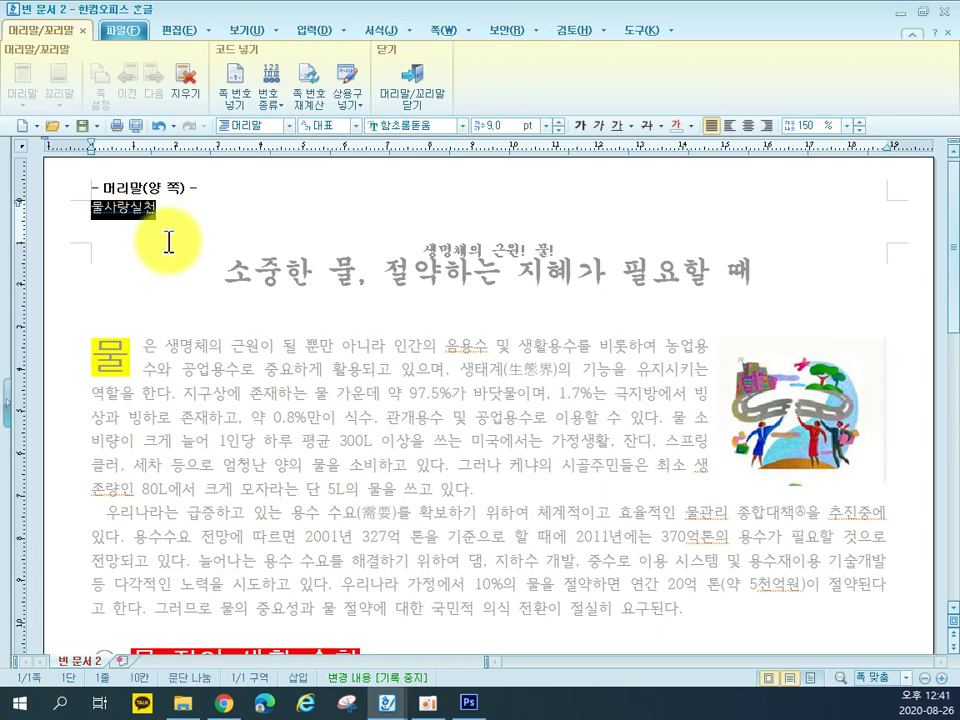
pyautogui.click(396, 126)
pyautogui.click(390, 270)
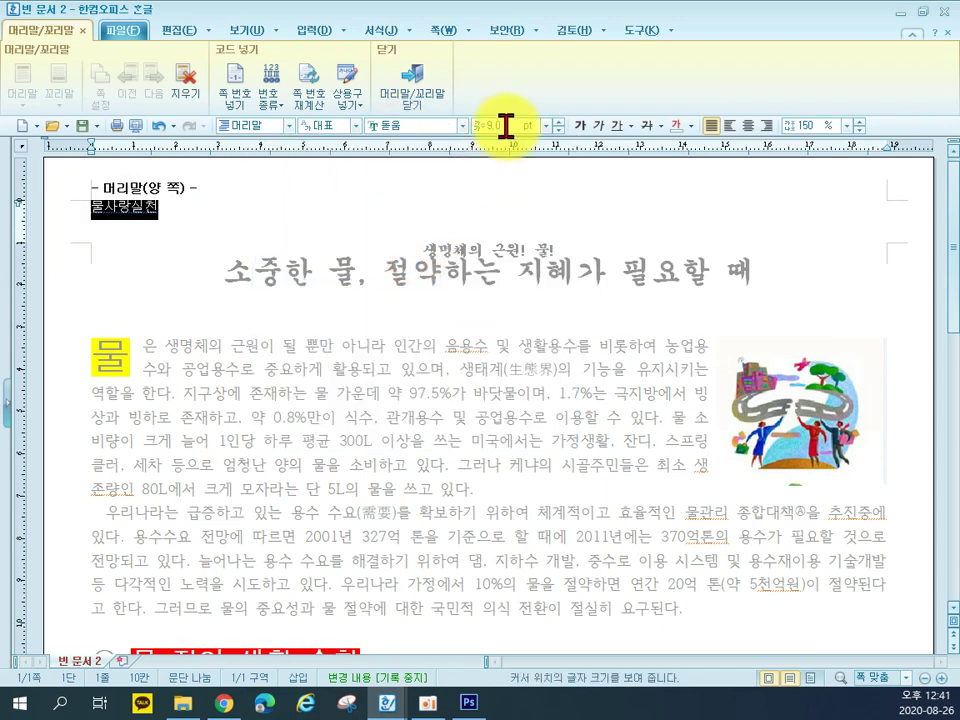
pyautogui.write('10')
pyautogui.press('Return')
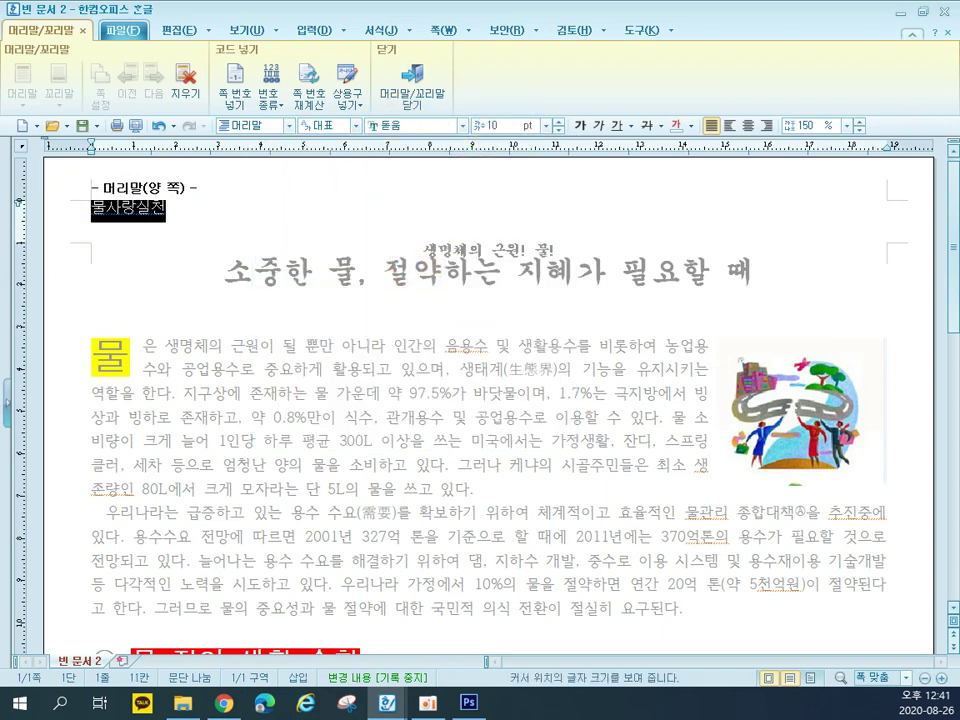
pyautogui.click(768, 125)
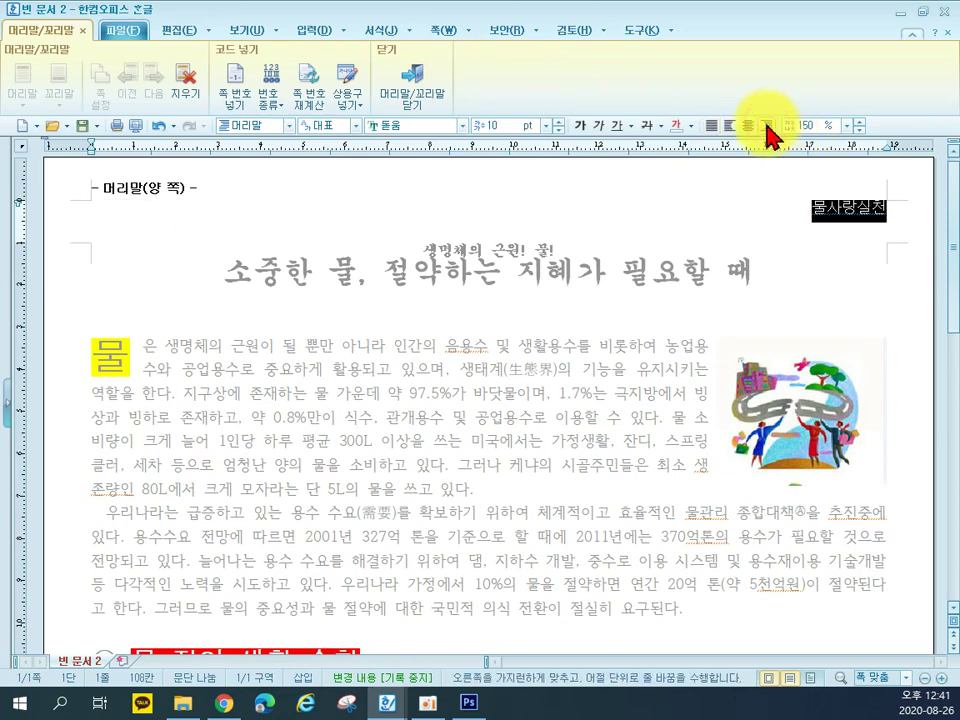
pyautogui.click(418, 110)
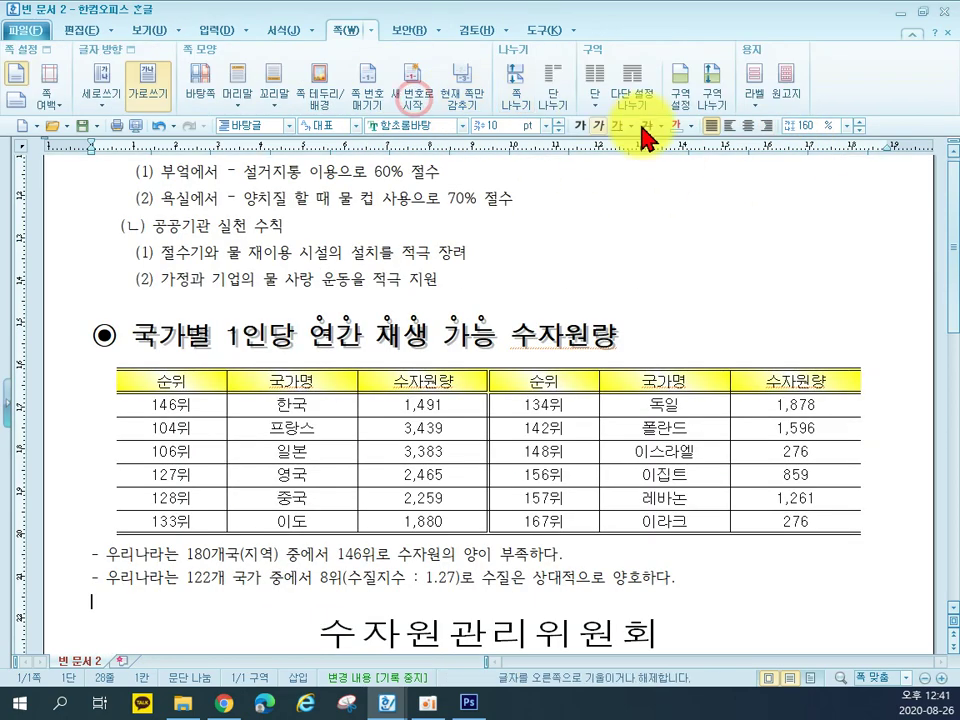
pyautogui.scroll(10, 733, 253)
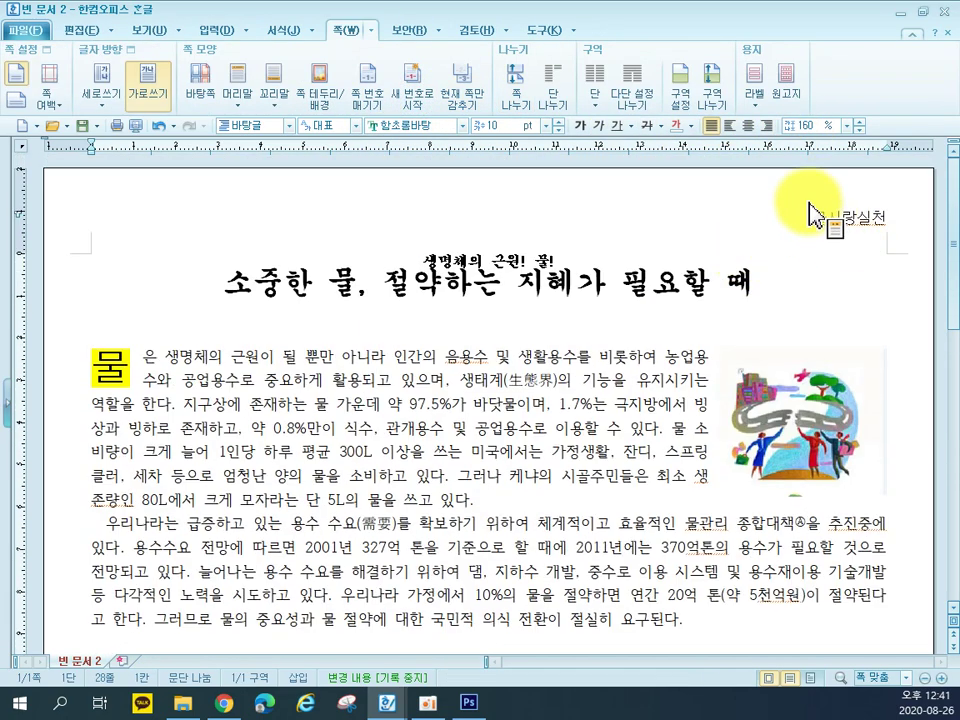
# - Insert a page number at the page's lower-right corner in the 가,나,다 format with dashes around it
pyautogui.scroll(-3, 800, 215)
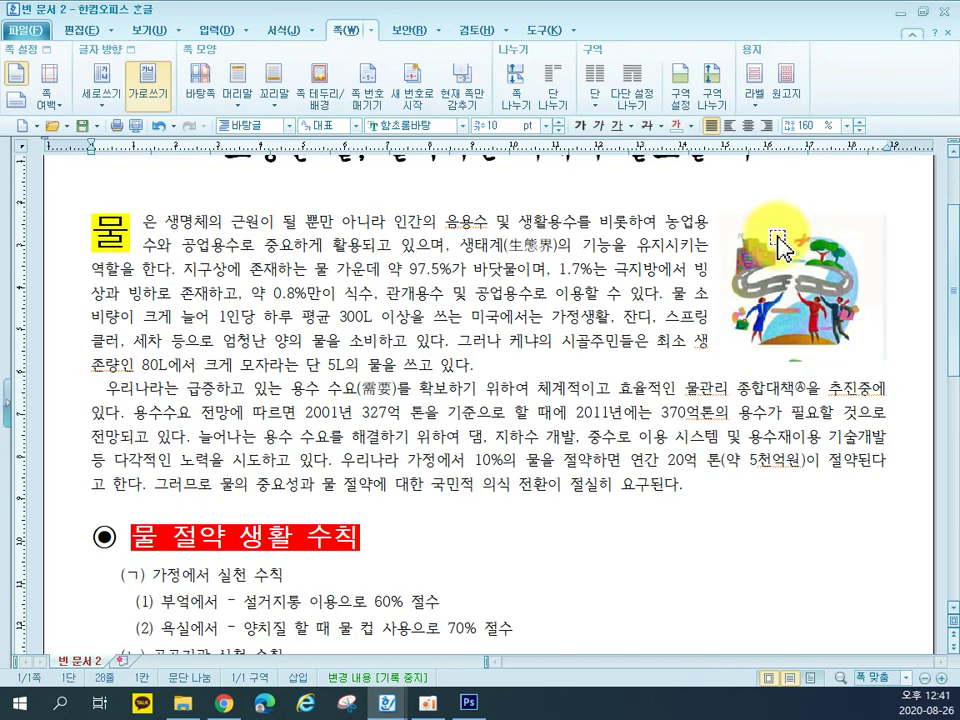
pyautogui.click(367, 92)
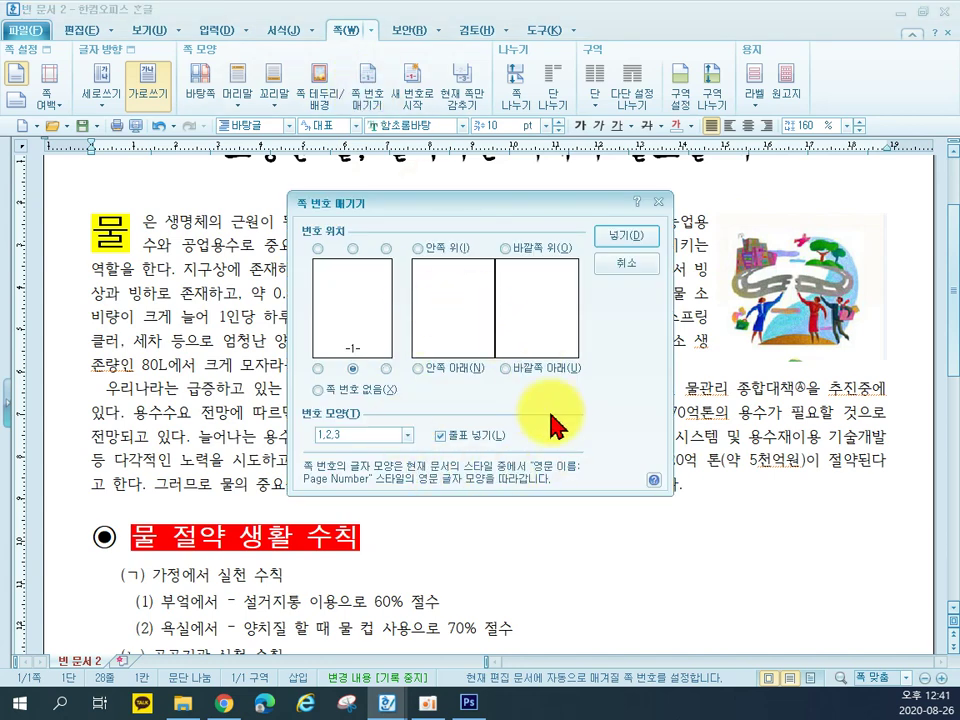
pyautogui.click(386, 369)
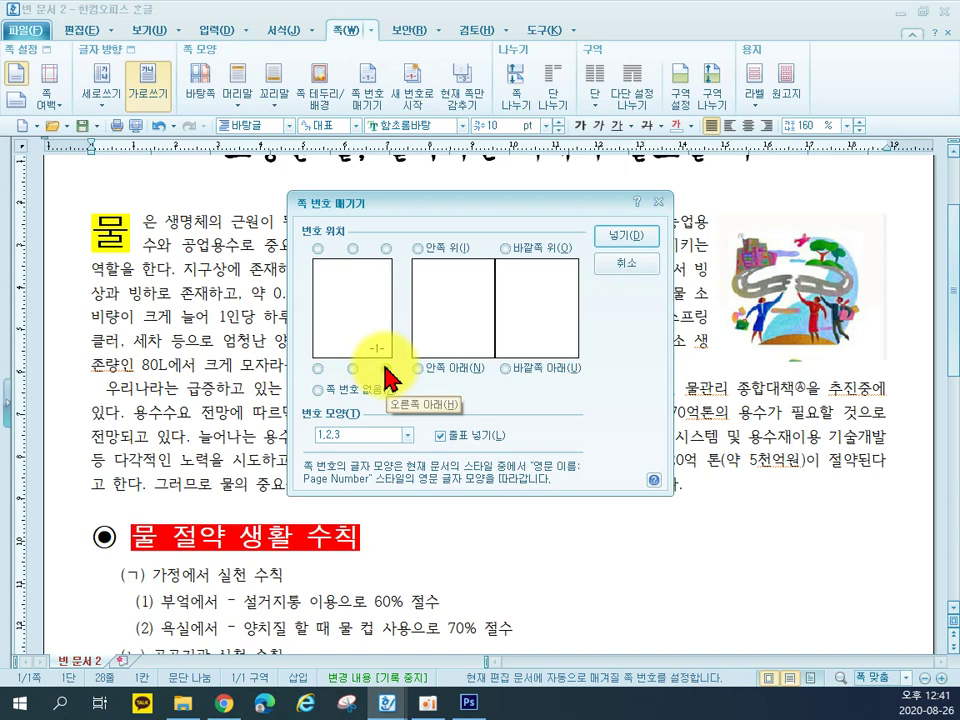
pyautogui.click(366, 437)
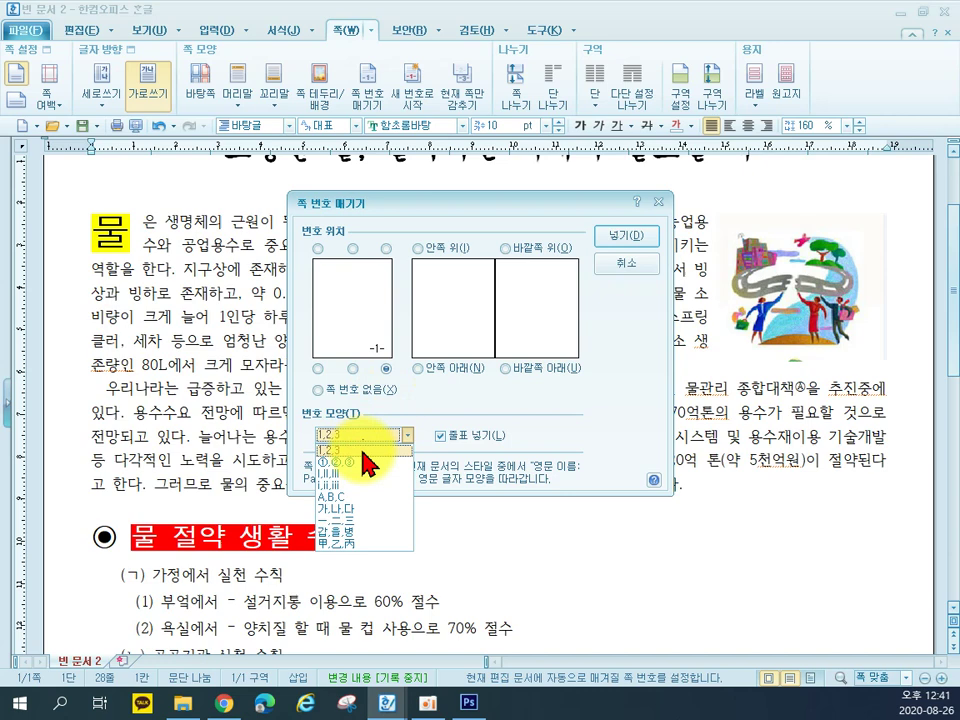
pyautogui.click(356, 509)
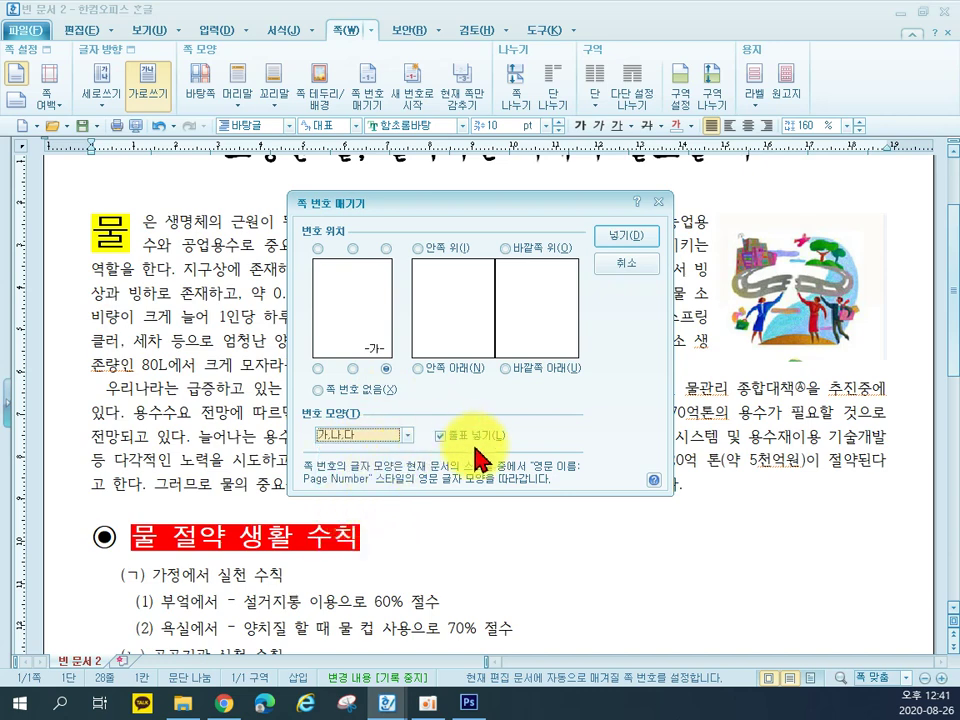
pyautogui.click(626, 236)
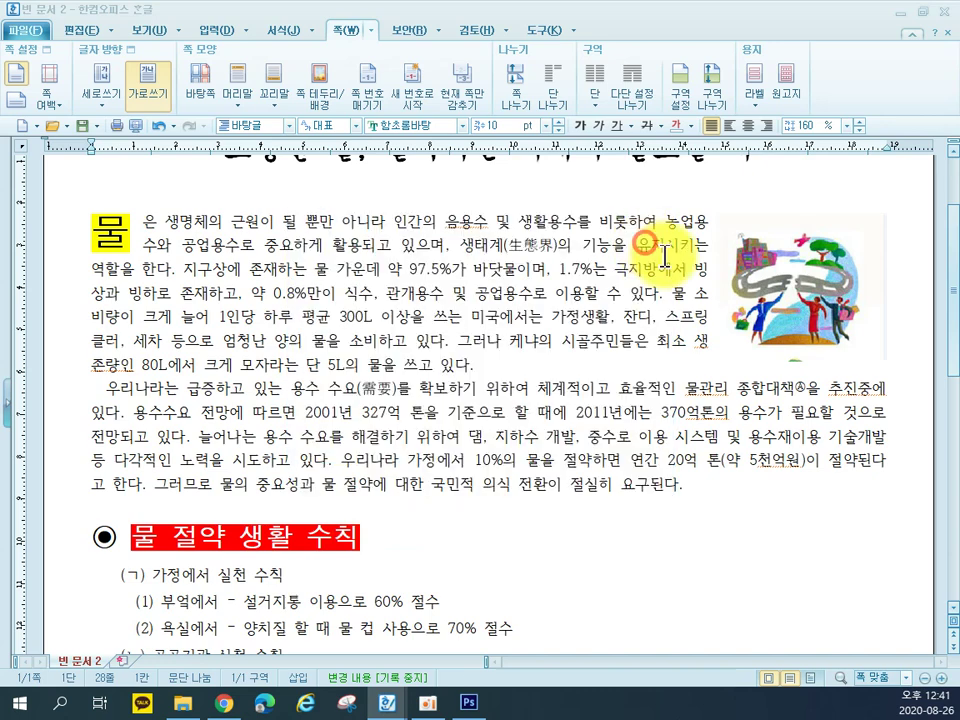
# - Restart the page numbering with 5 as the starting page number
pyautogui.scroll(-10, 782, 408)
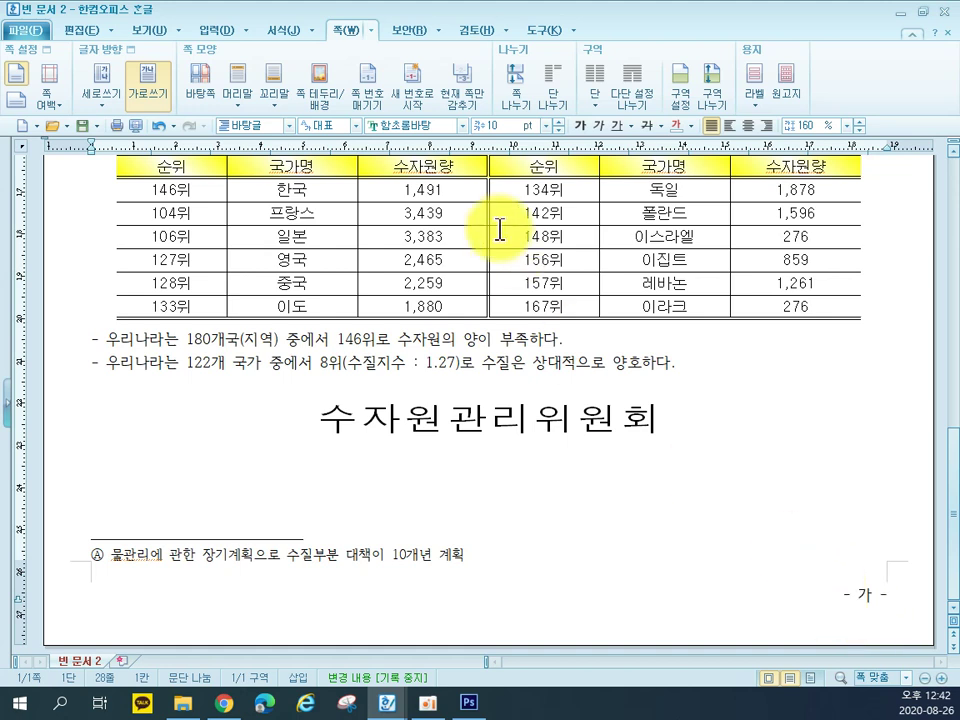
pyautogui.click(406, 98)
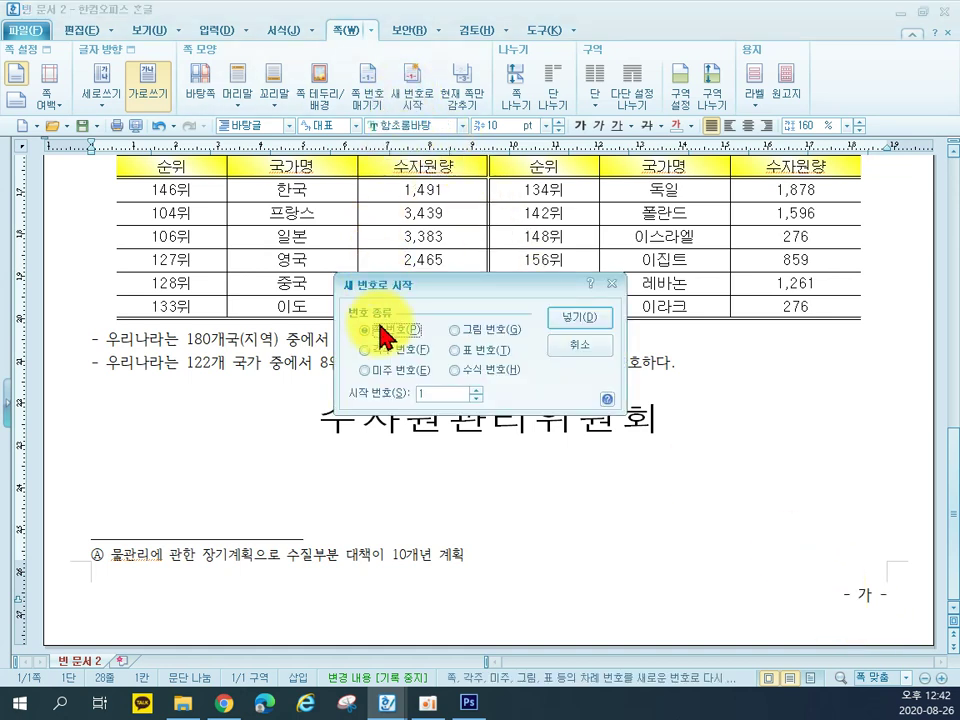
pyautogui.write('5')
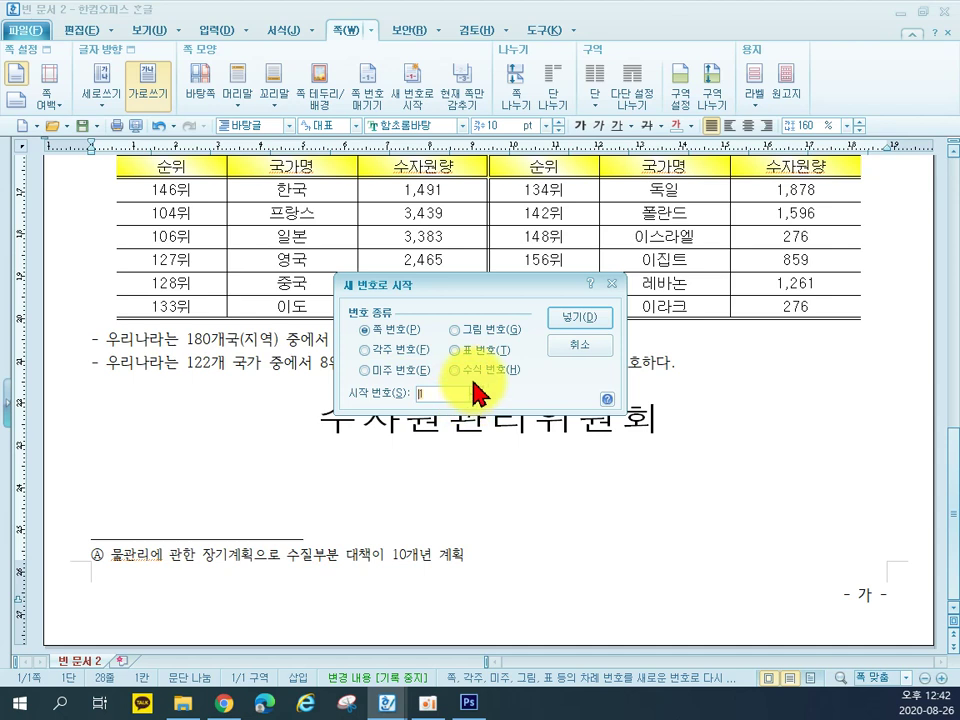
pyautogui.click(580, 317)
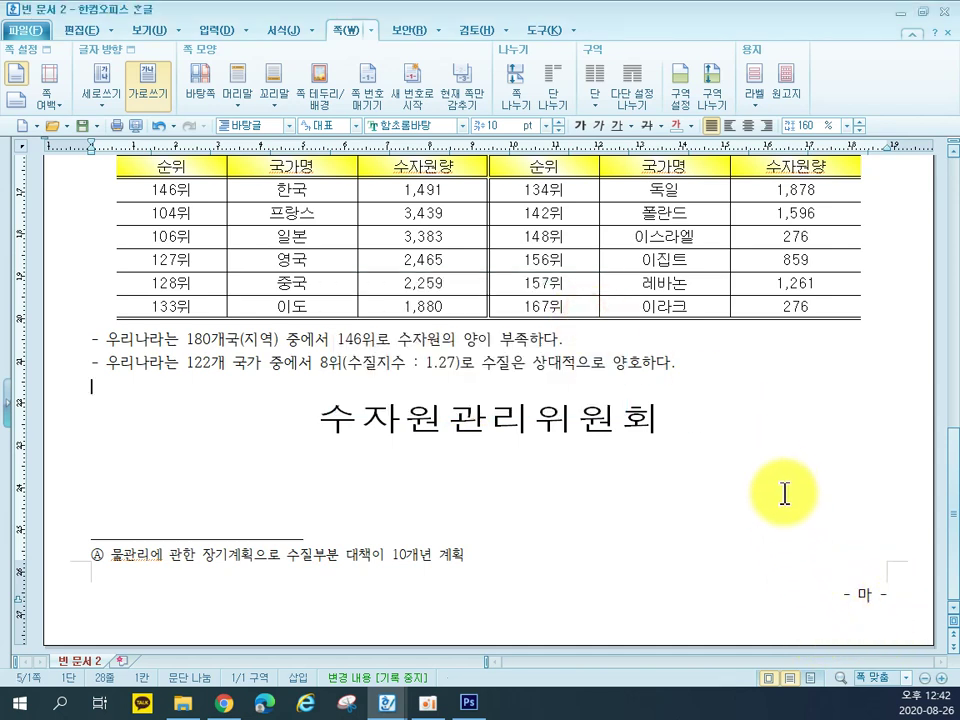
pyautogui.scroll(15, 700, 437)
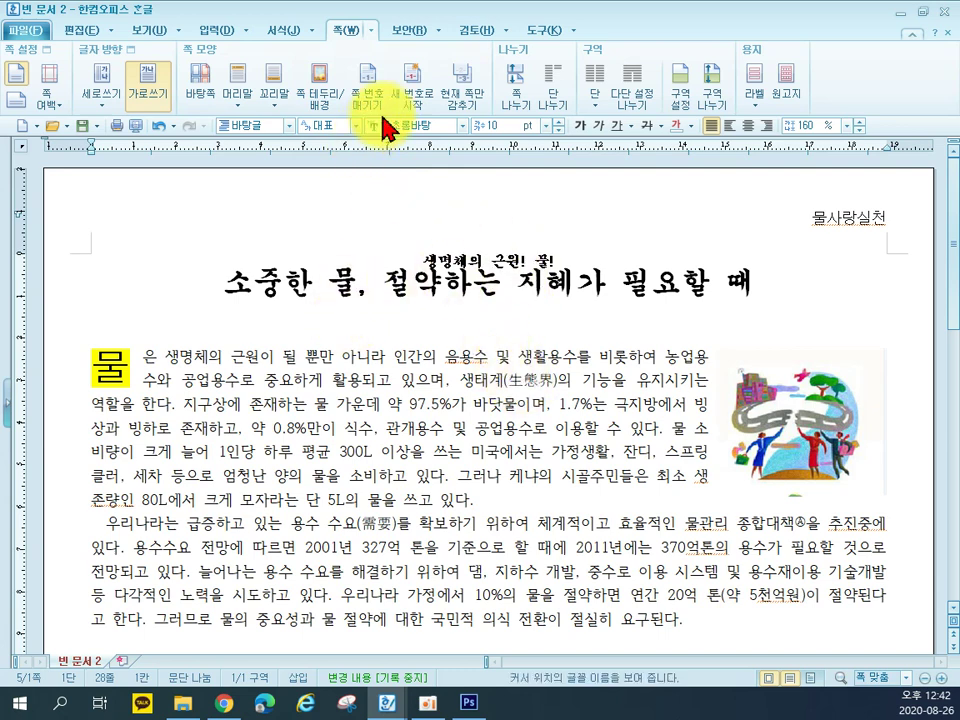
pyautogui.click(458, 100)
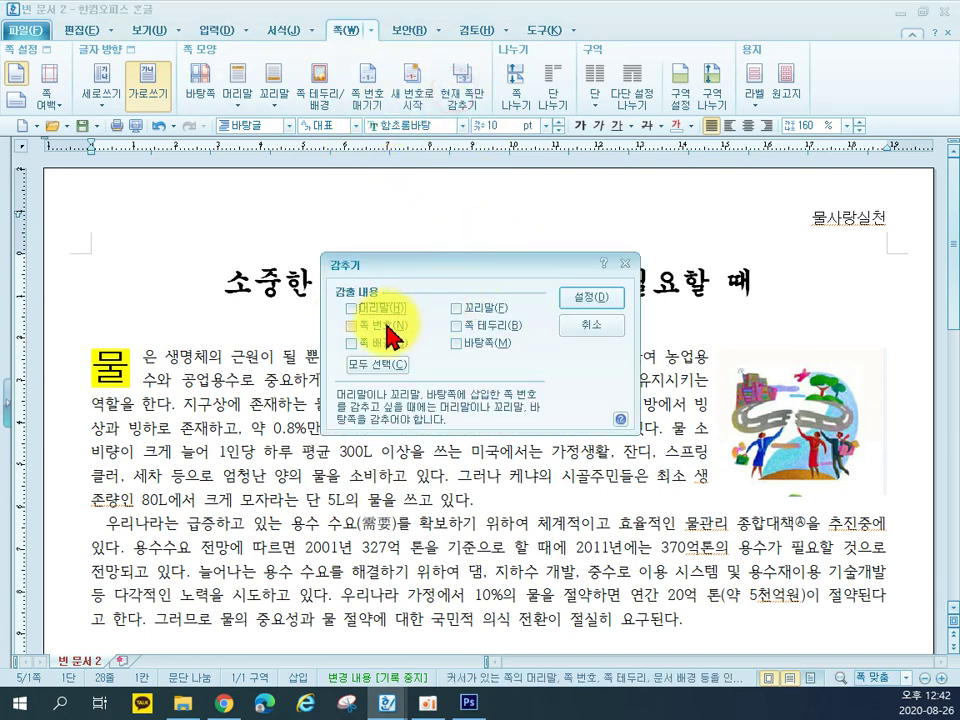
pyautogui.click(610, 330)
pyautogui.scroll(-10, 612, 320)
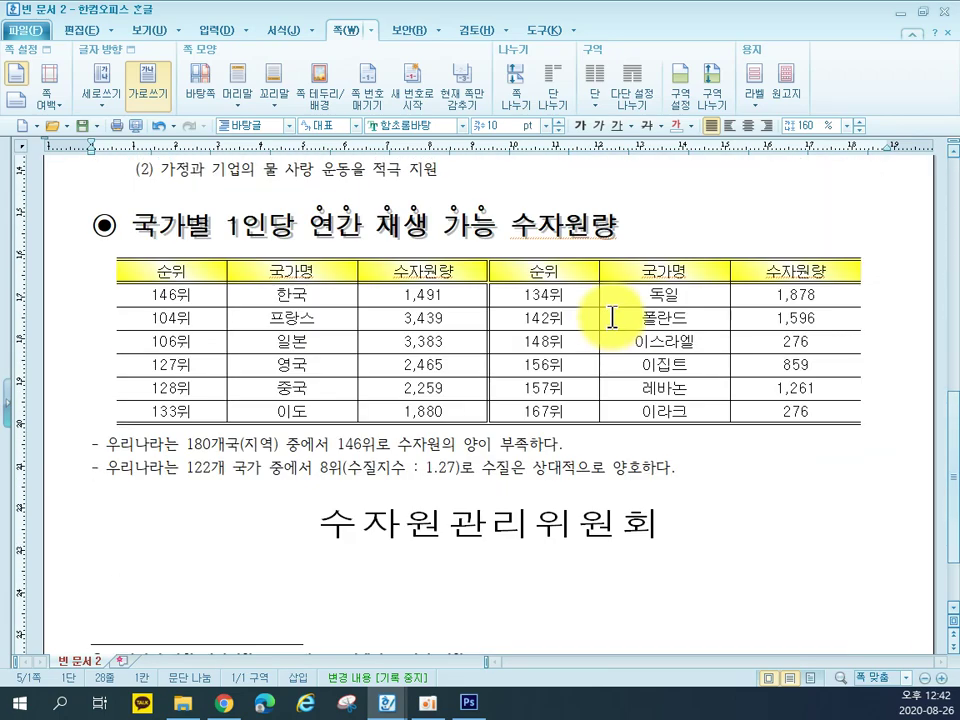
pyautogui.scroll(-3, 612, 318)
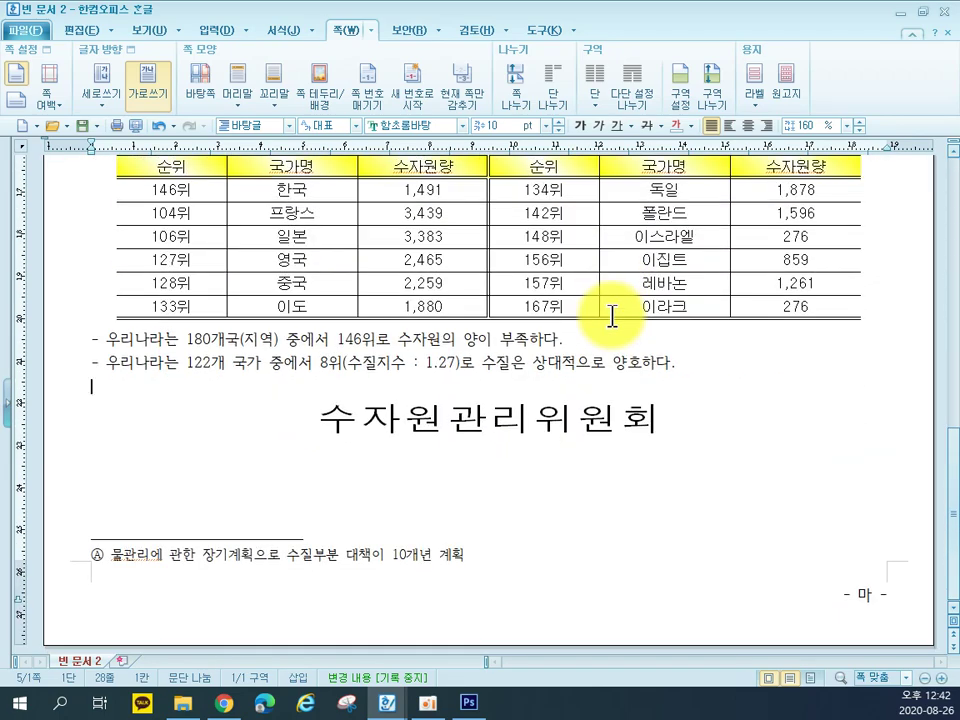